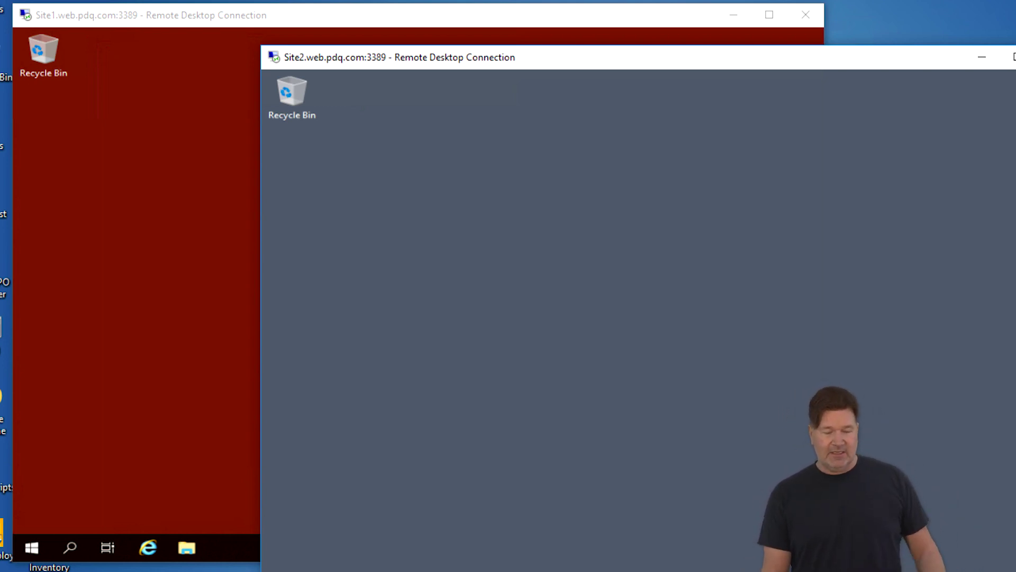
- Bring the Site1 remote session in front of the Site2 session and open its Start menu
left_click(96, 375)
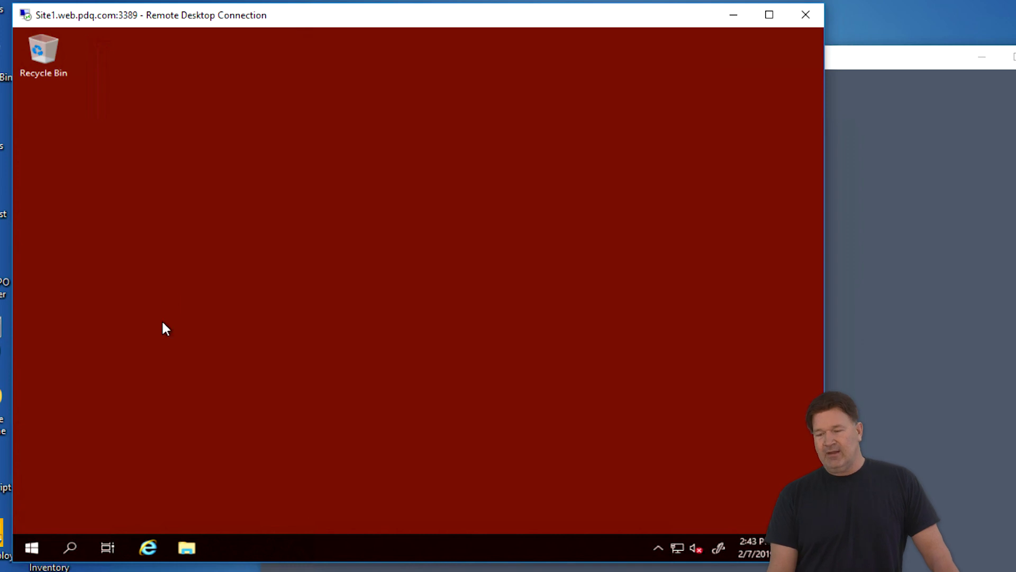
left_click(948, 269)
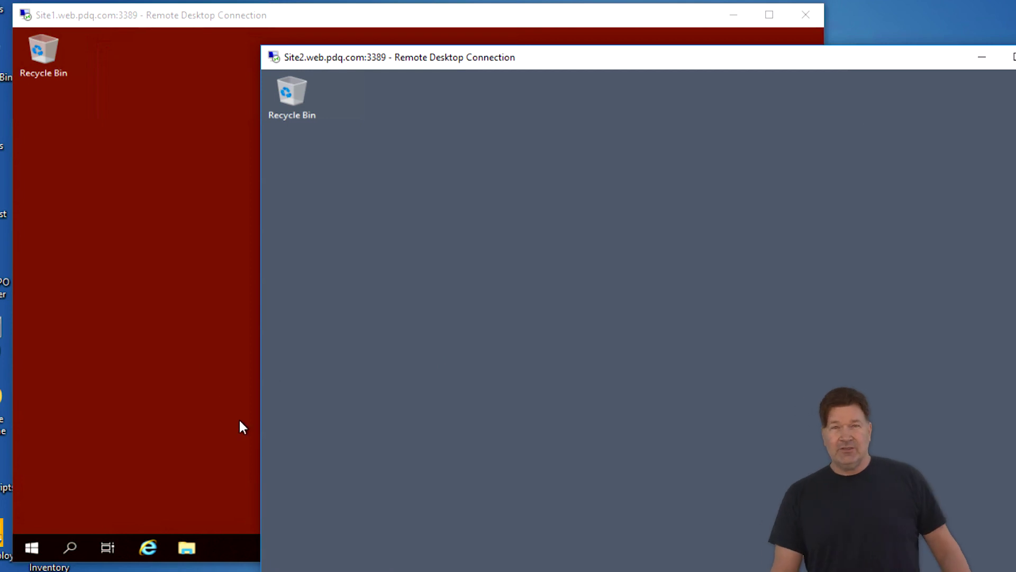
left_click(205, 360)
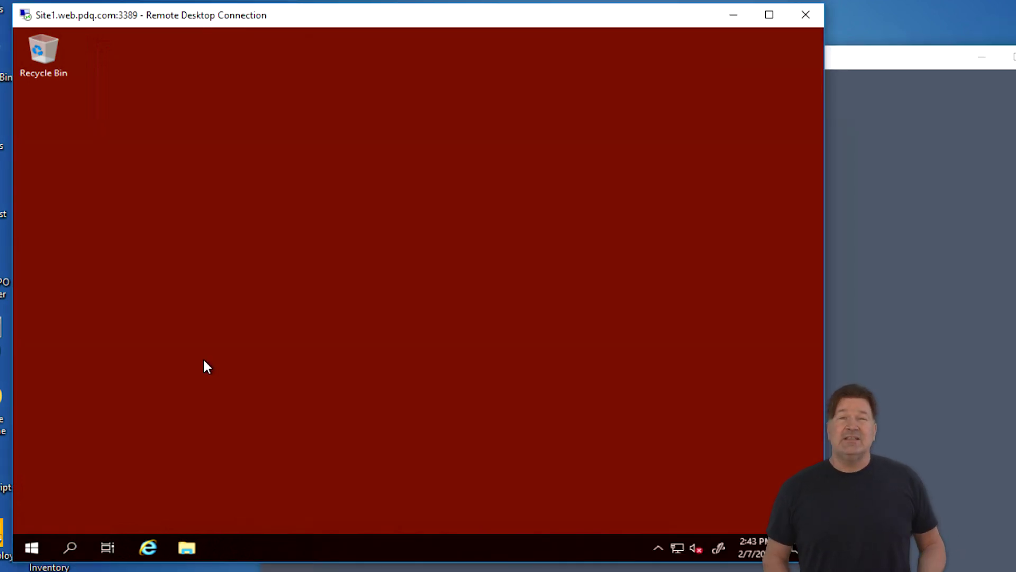
left_click(32, 547)
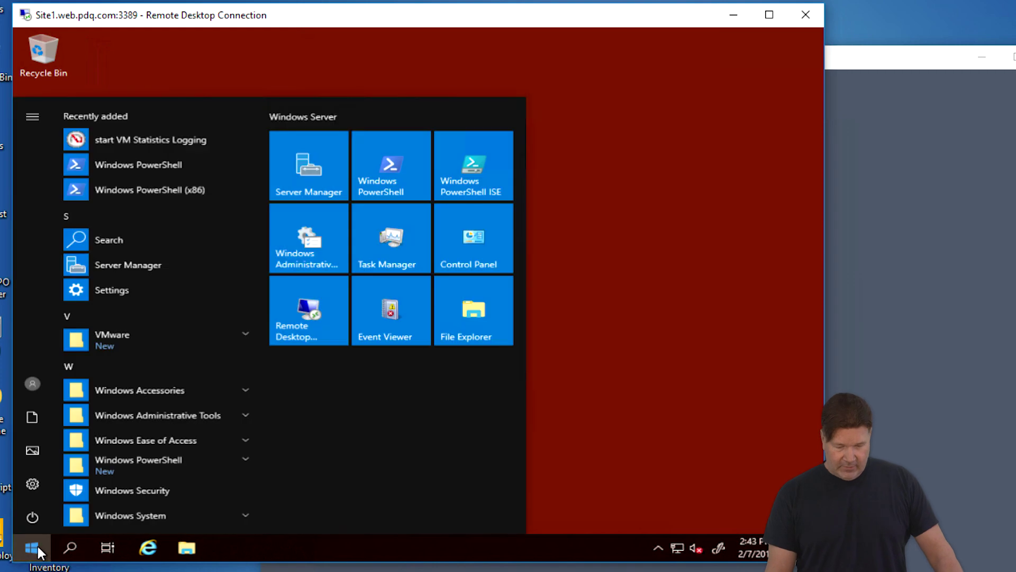
- Launch Server Manager and run Add Roles and Features as role-based installation targeting Site1.web.pdq.com
left_click(128, 265)
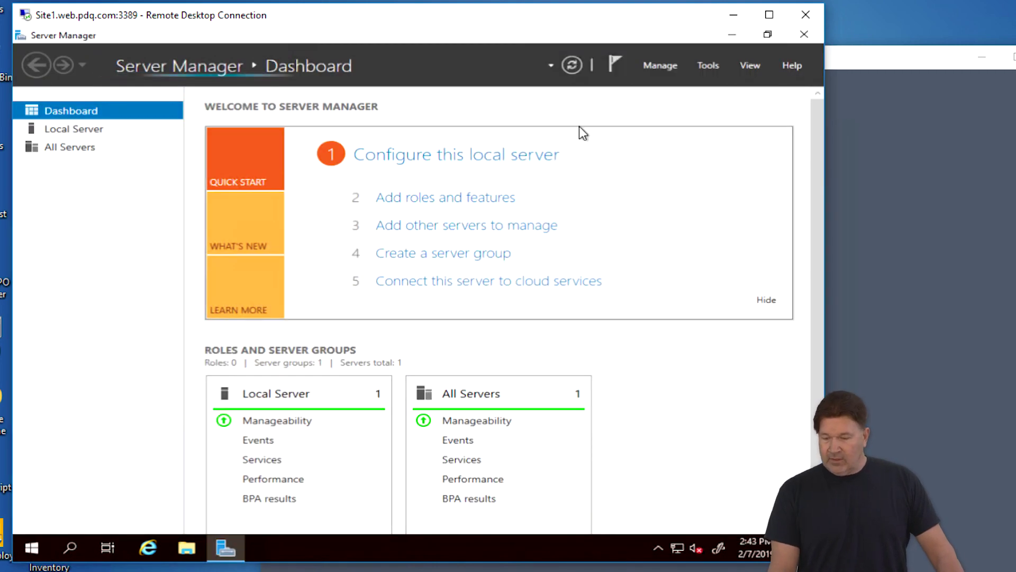
left_click(660, 65)
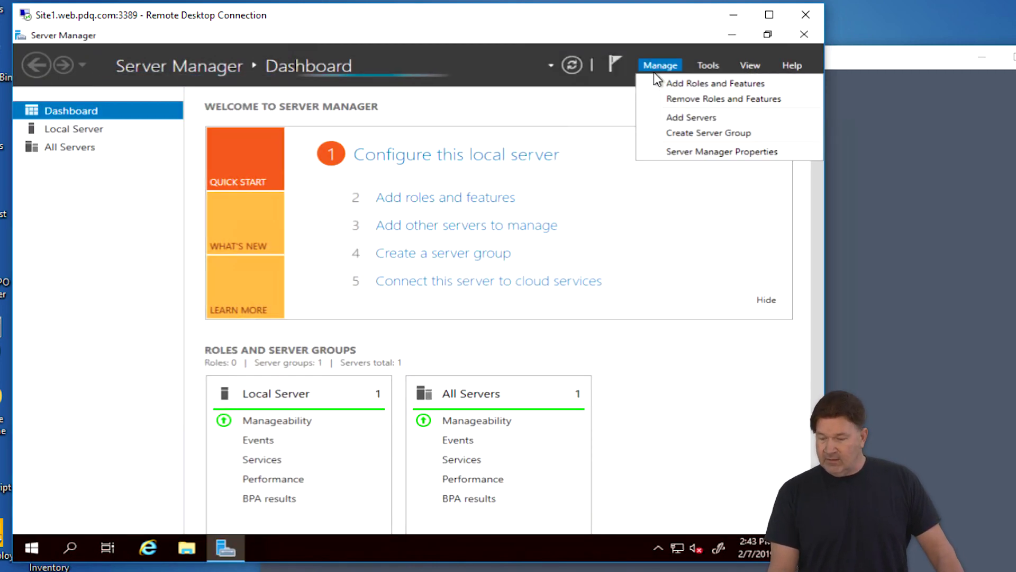
left_click(680, 85)
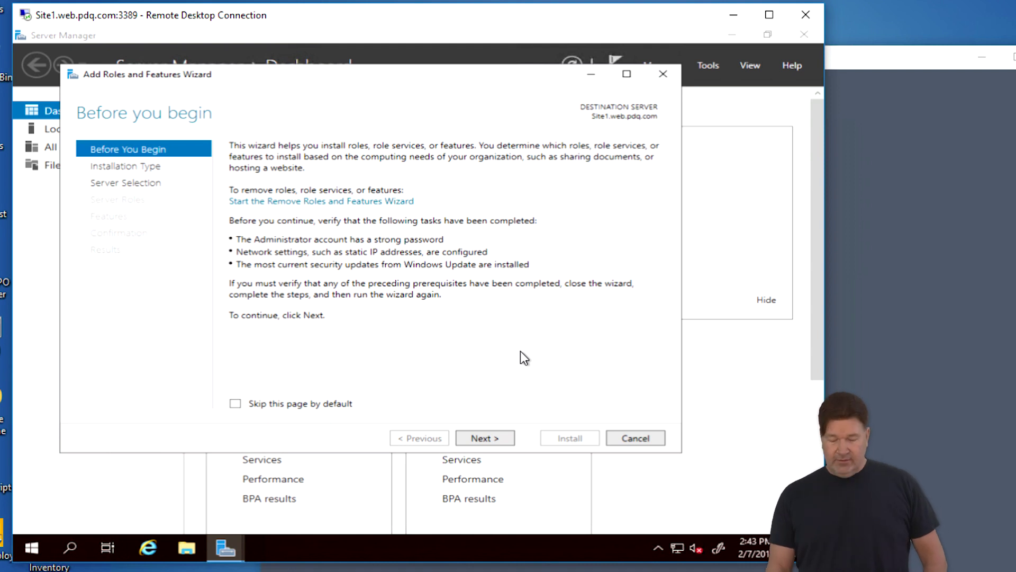
left_click(497, 437)
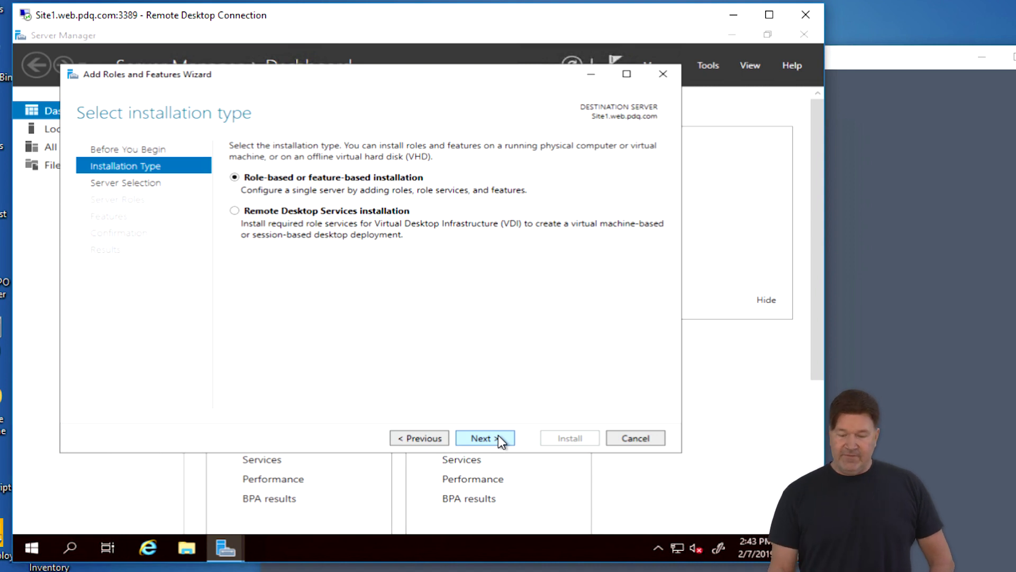
left_click(488, 435)
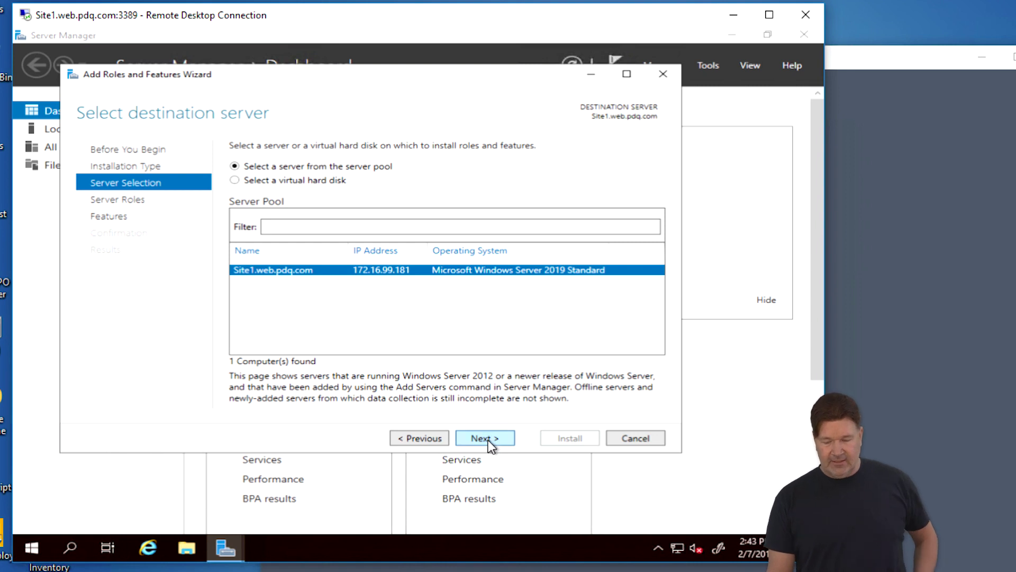
left_click(488, 440)
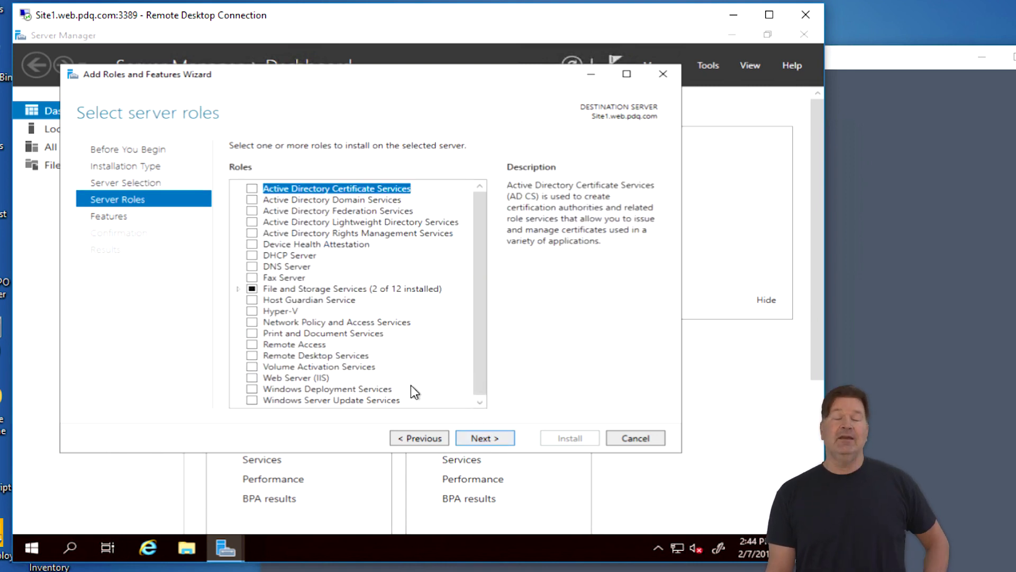
- Under File and iSCSI Services, select DFS Namespaces and DFS Replication, adding the DFS Management Tools
left_click(238, 289)
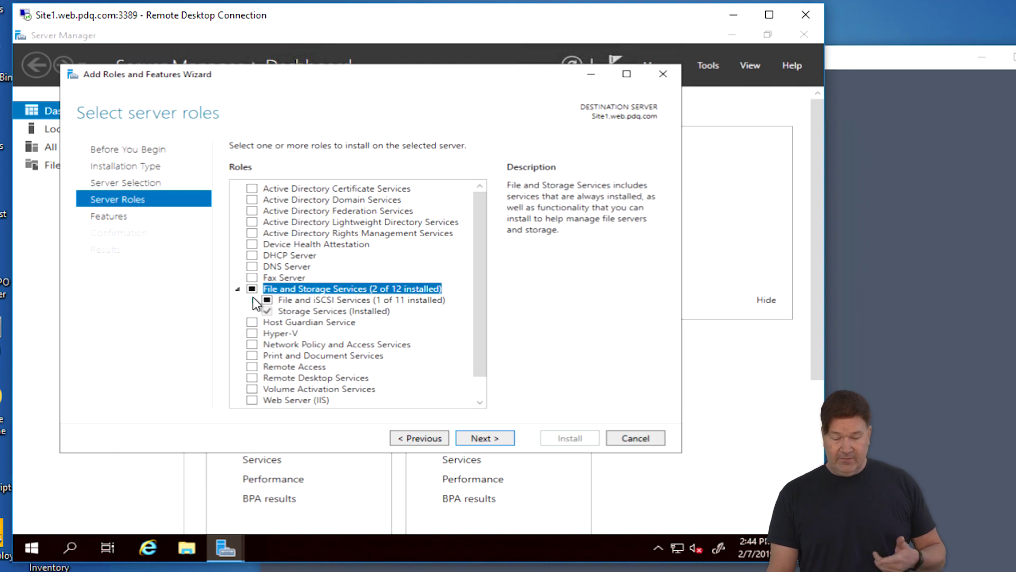
left_click(253, 300)
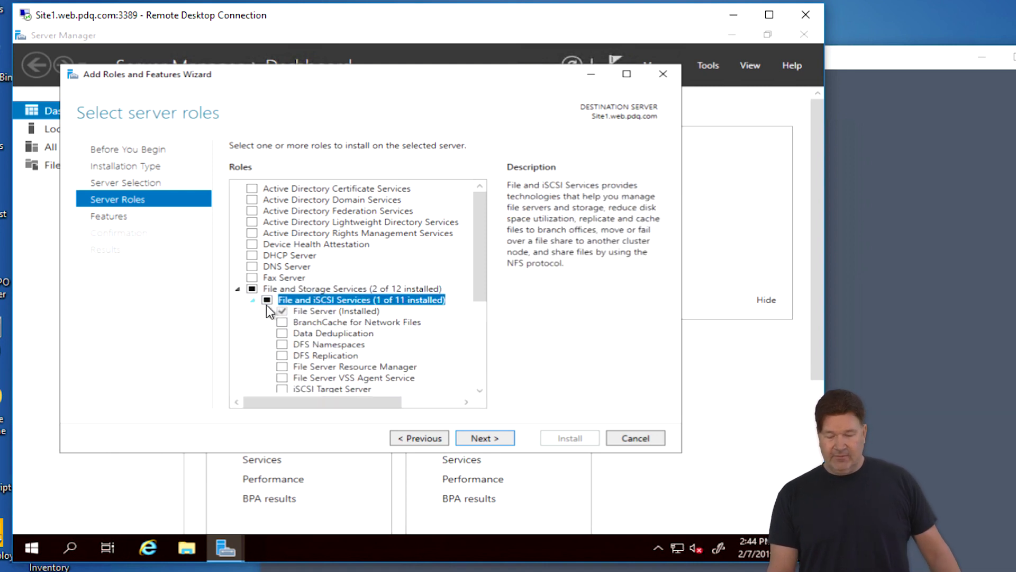
left_click(282, 345)
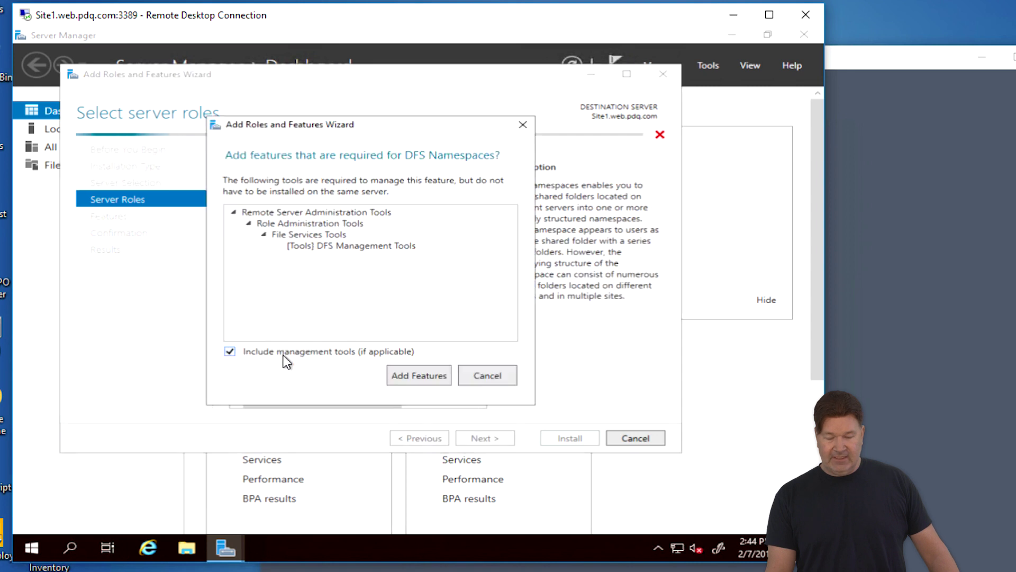
left_click(420, 378)
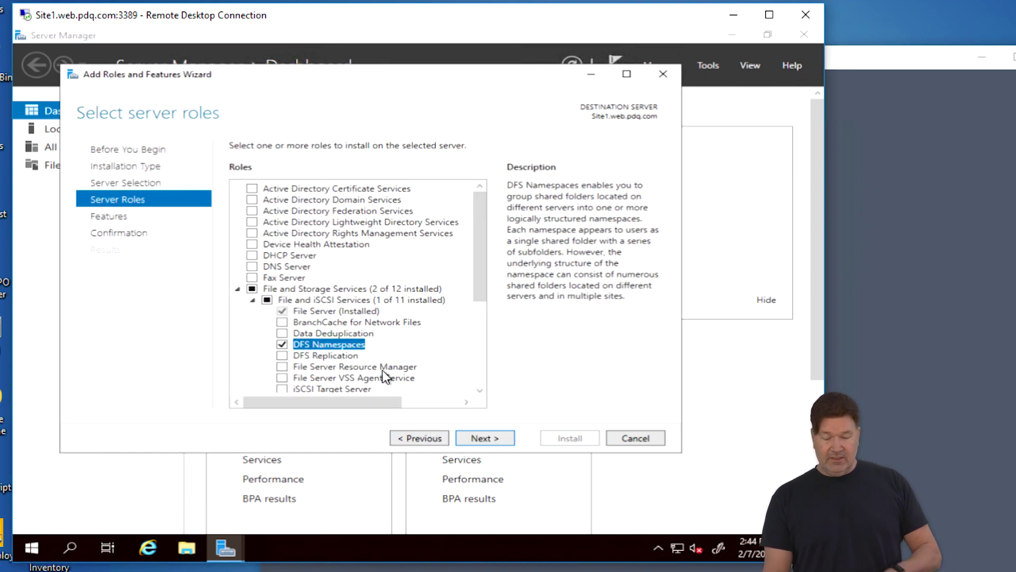
left_click(282, 355)
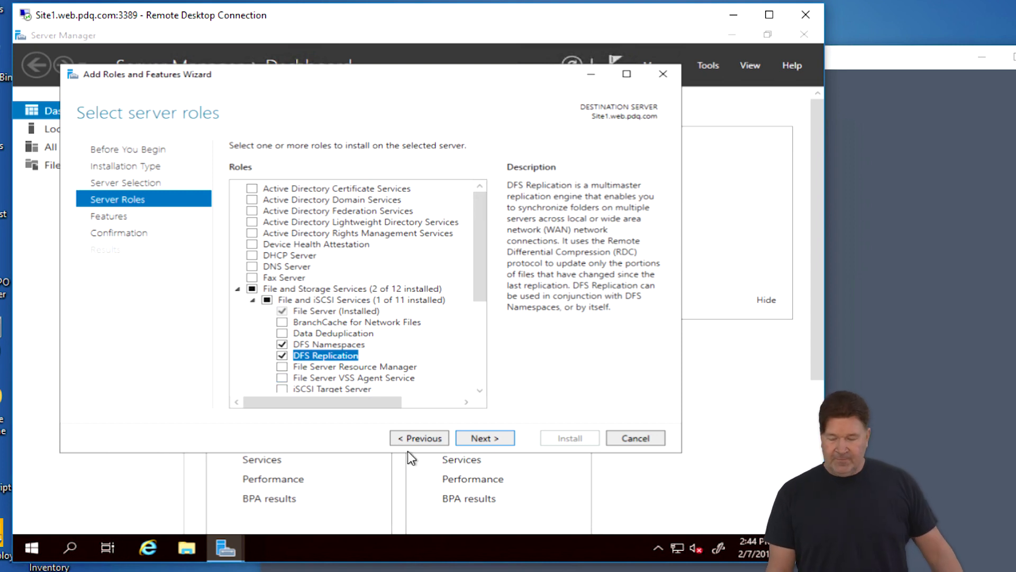
- Install the selected DFS roles on Site1 with default features, then switch to the Site2 session
left_click(485, 435)
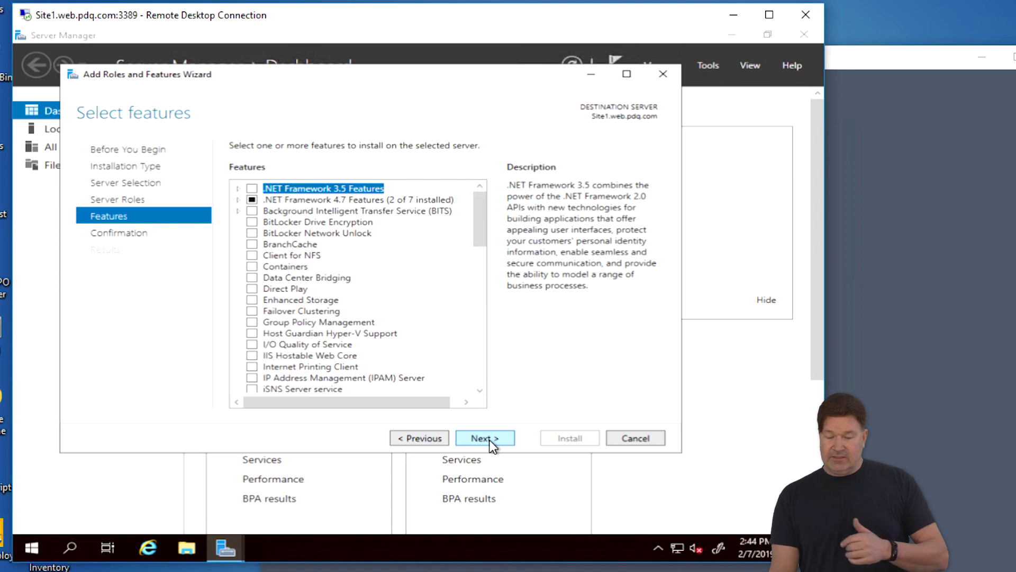
left_click(490, 439)
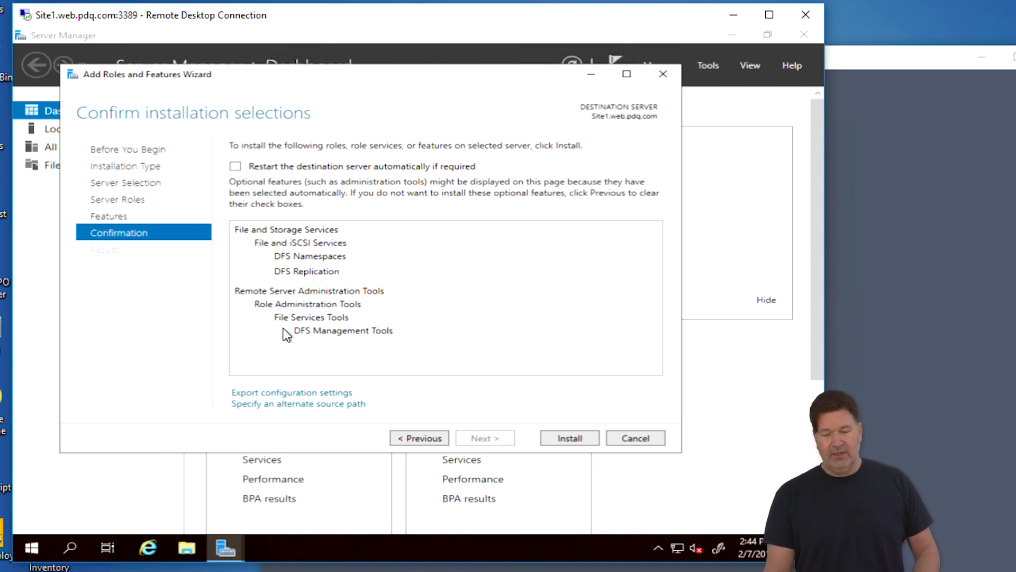
left_click(576, 437)
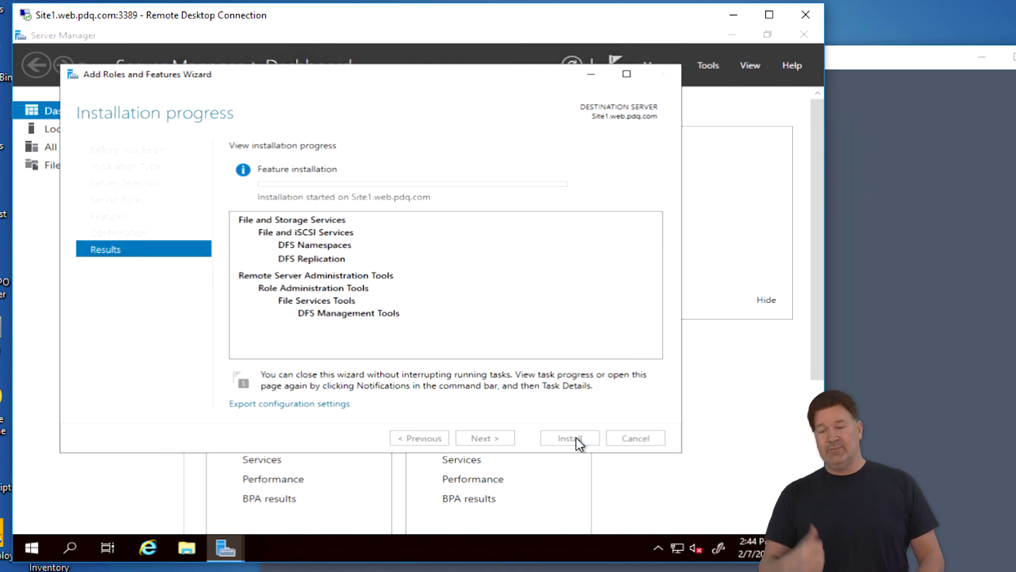
left_click(880, 321)
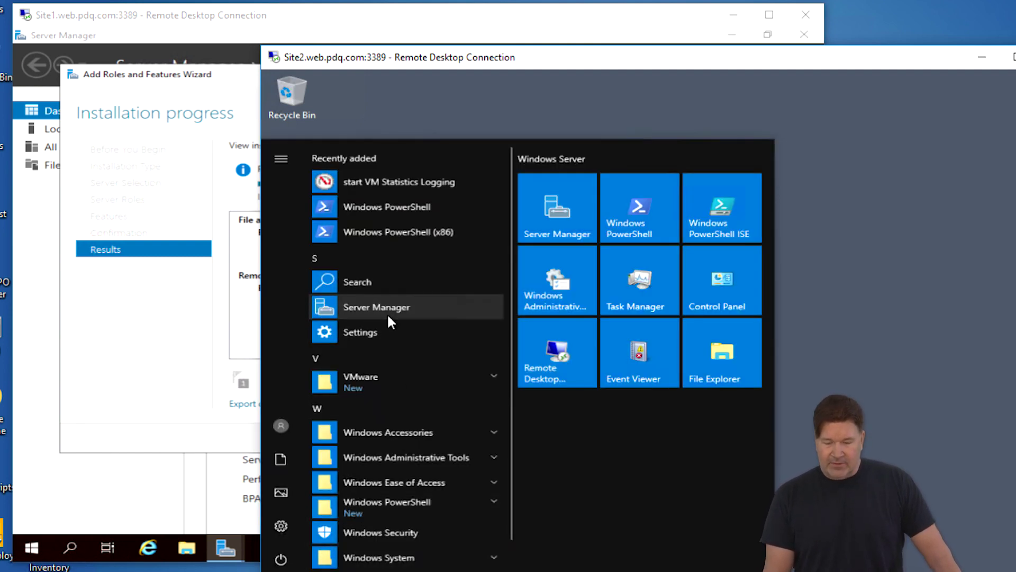
- Launch Server Manager on Site2 and run Add Roles and Features role-based, targeting Site2.web.pdq.com
left_click(388, 316)
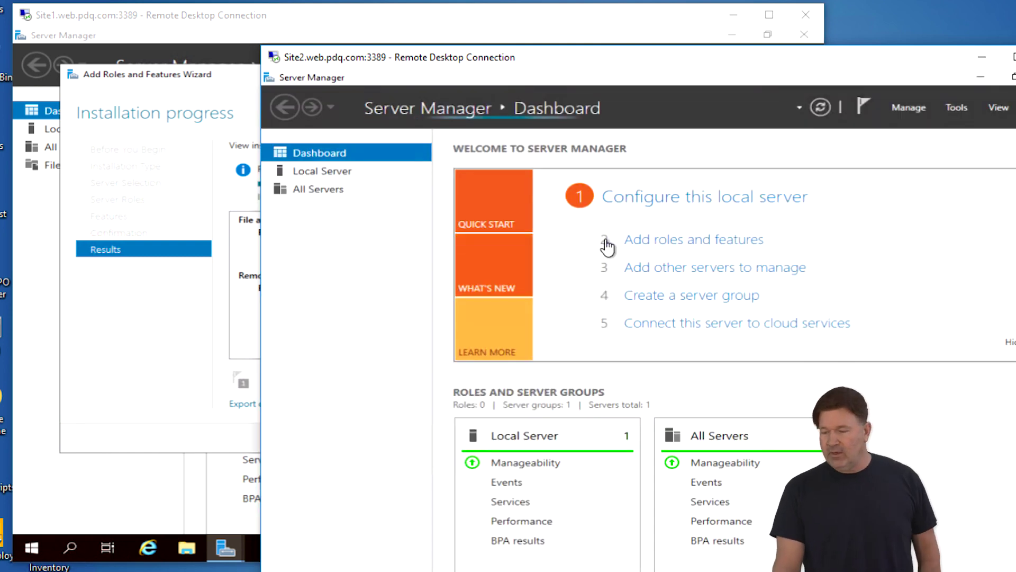
left_click(905, 105)
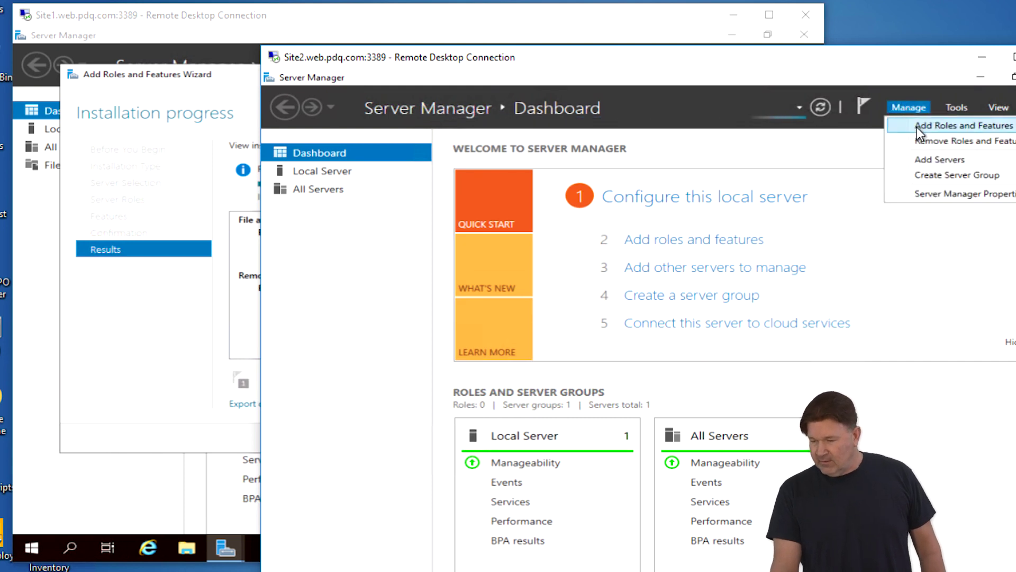
left_click(917, 126)
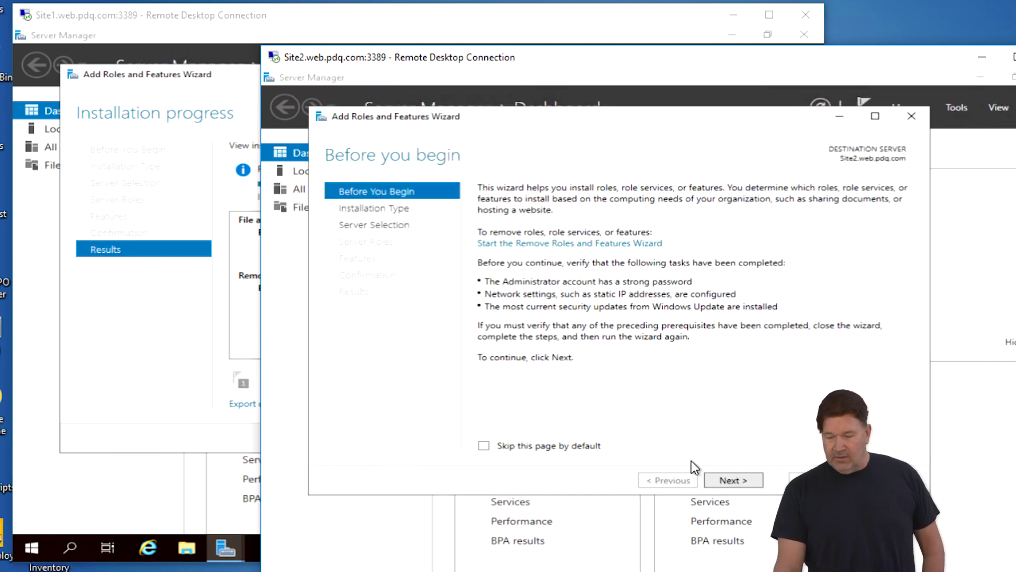
left_click(728, 479)
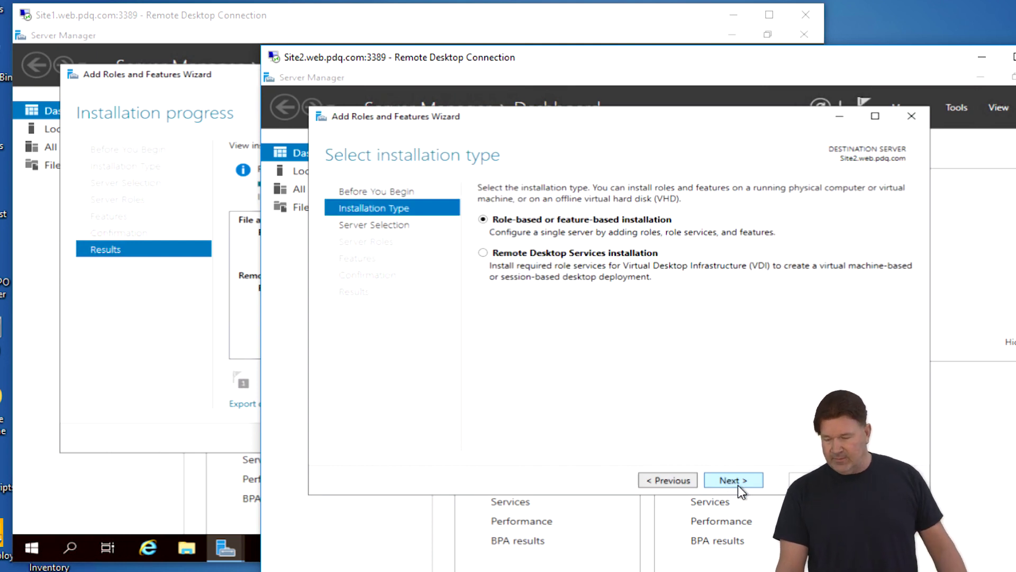
left_click(737, 484)
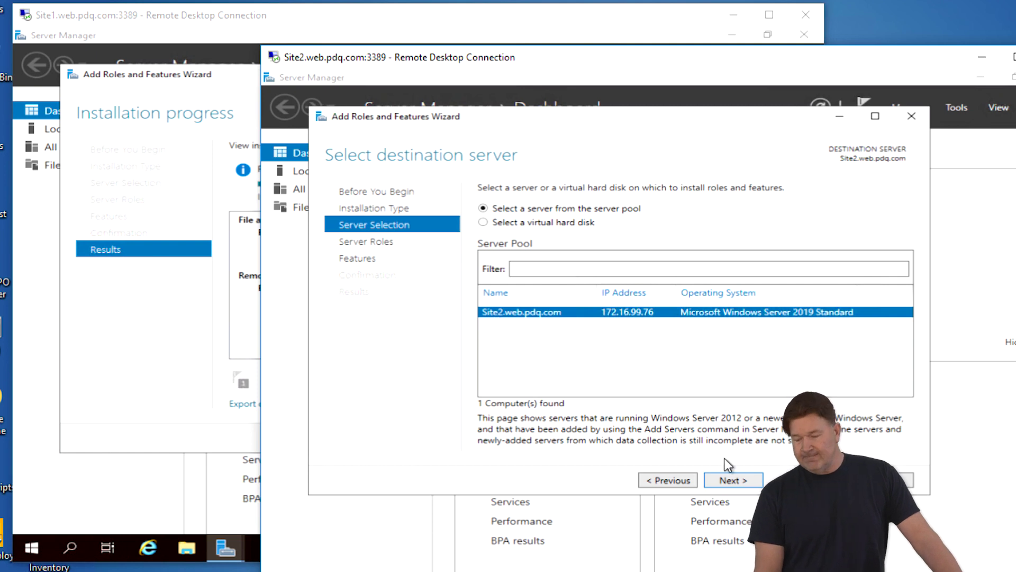
left_click(735, 481)
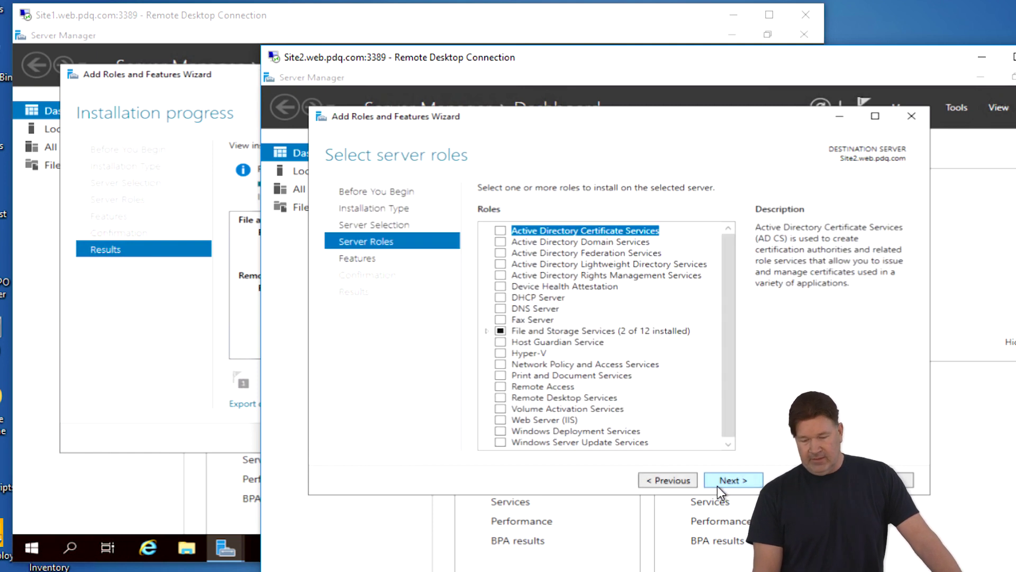
- Under File and iSCSI Services on Site2, select DFS Replication and add the DFS Management Tools
left_click(486, 331)
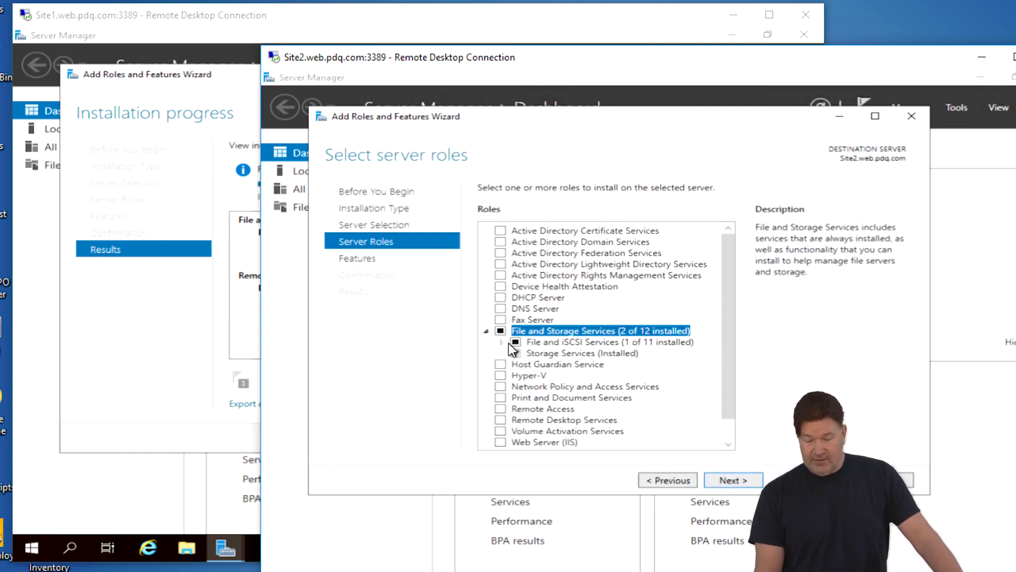
left_click(502, 342)
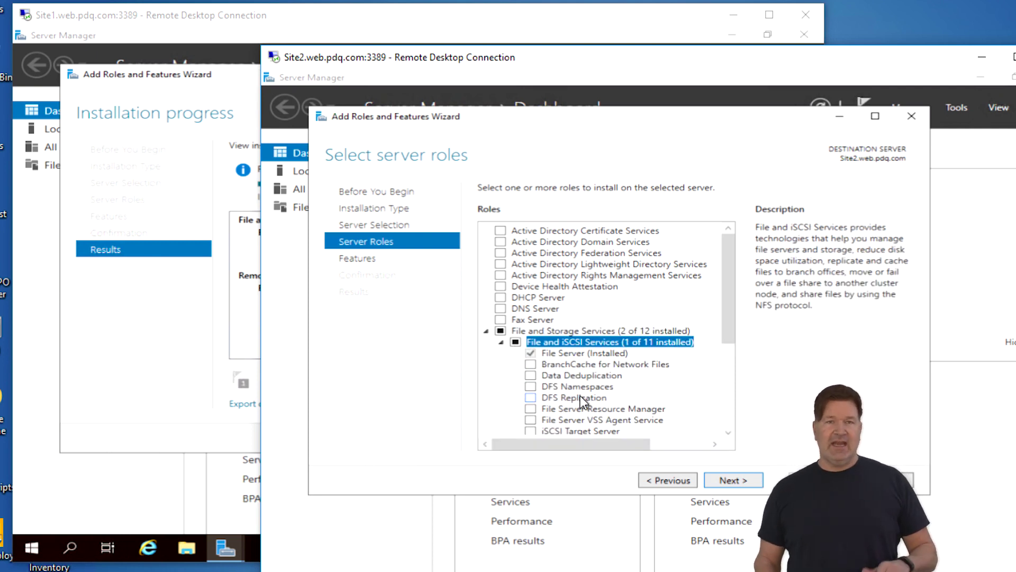
left_click(531, 397)
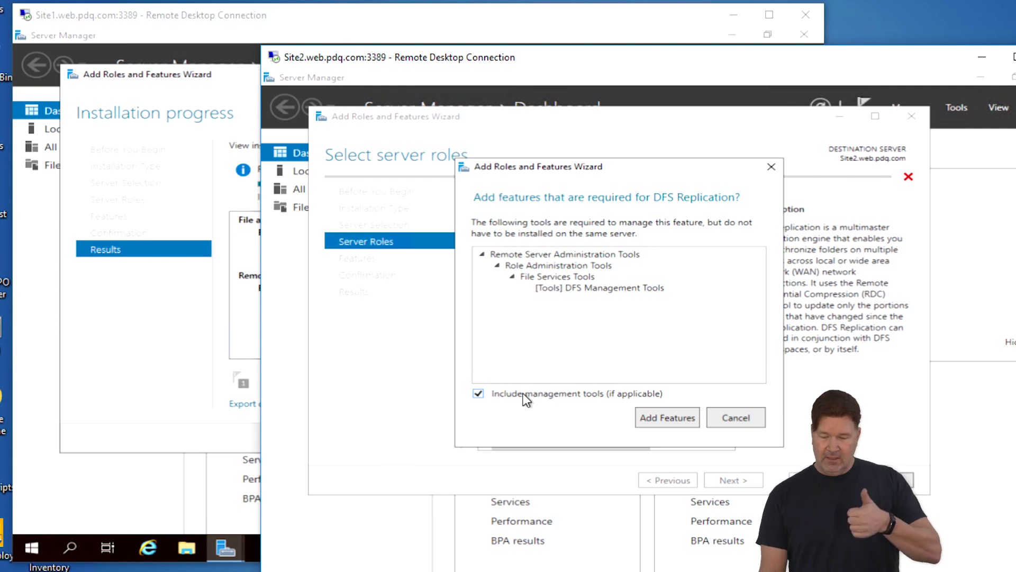
left_click(655, 416)
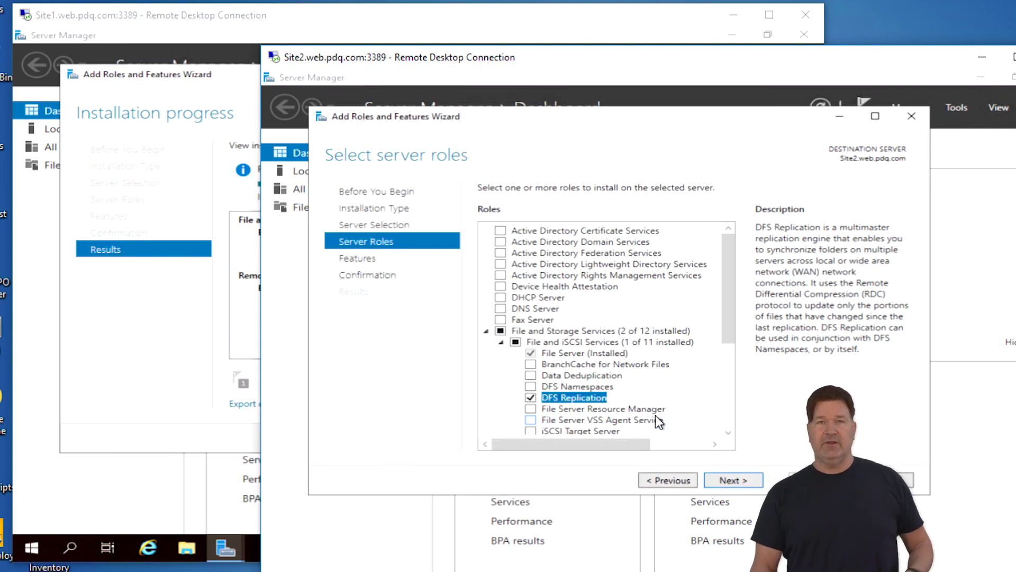
left_click(655, 418)
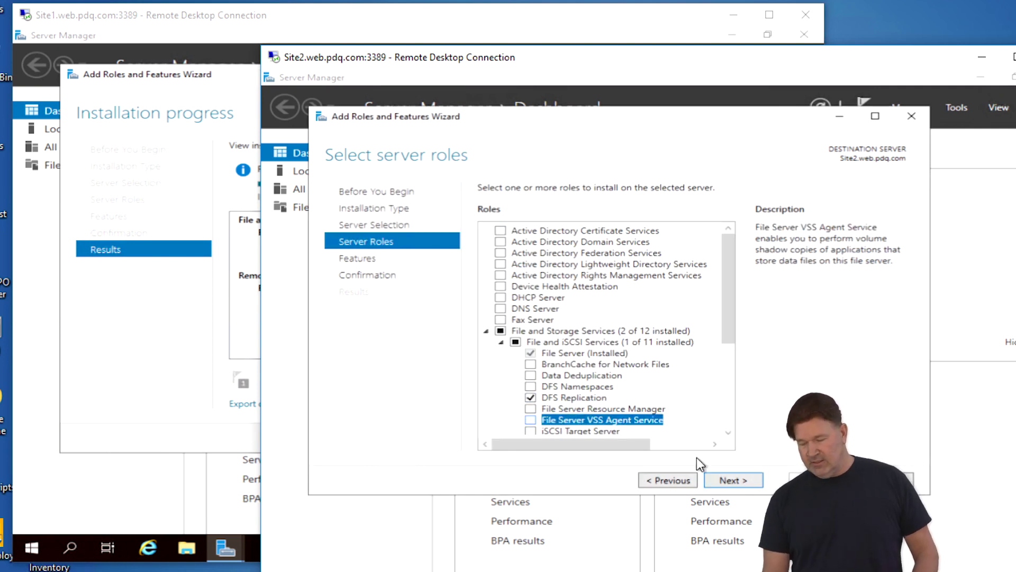
- Install DFS Replication on Site2 and switch back to the Site1 session
left_click(733, 482)
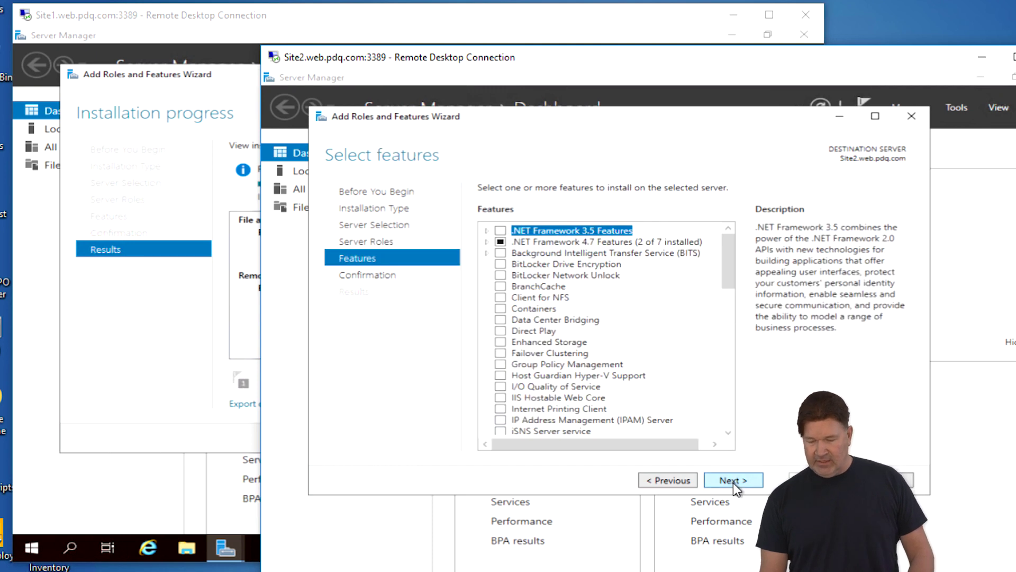
left_click(733, 481)
left_click(681, 482)
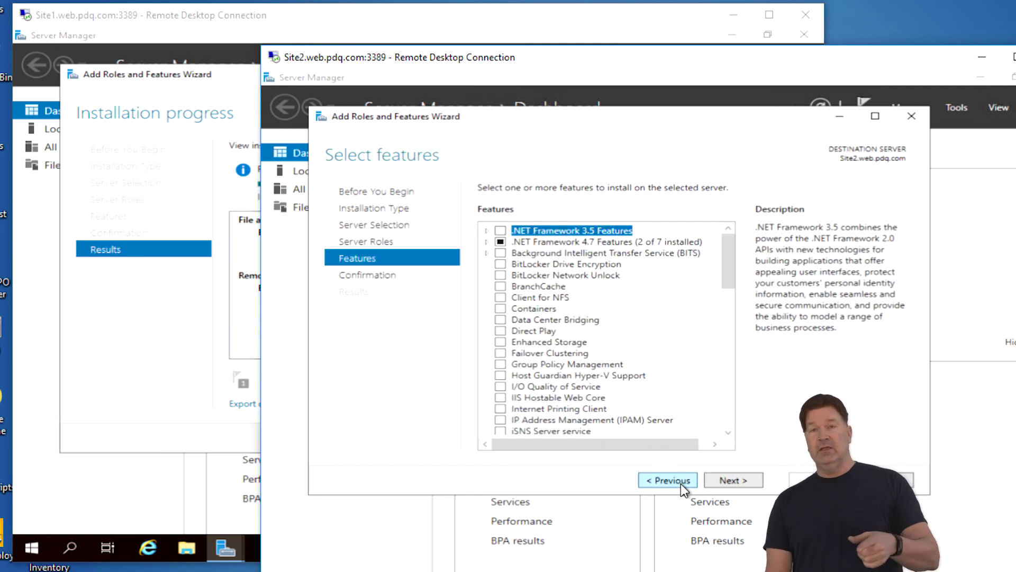
left_click(731, 480)
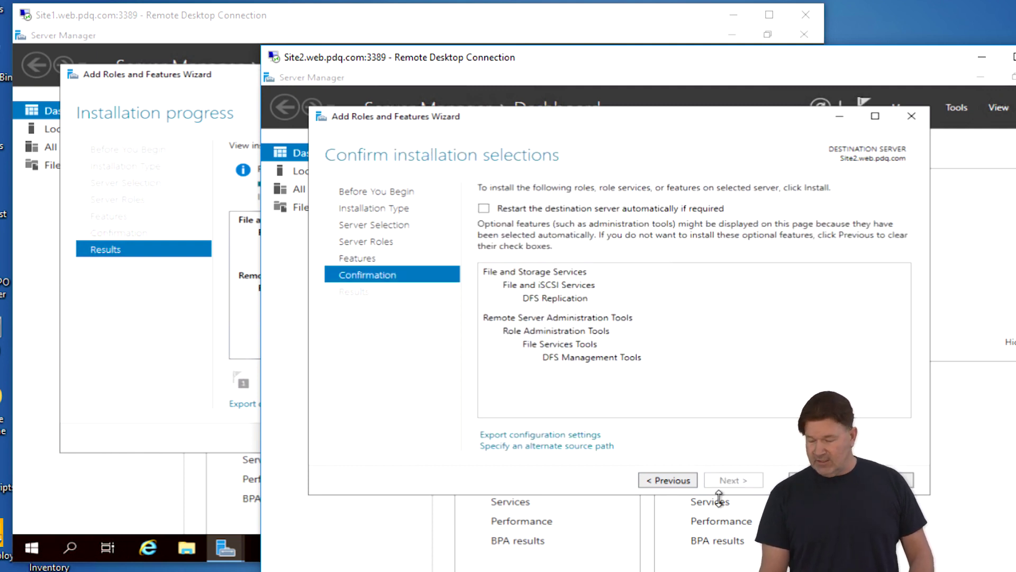
left_click(851, 479)
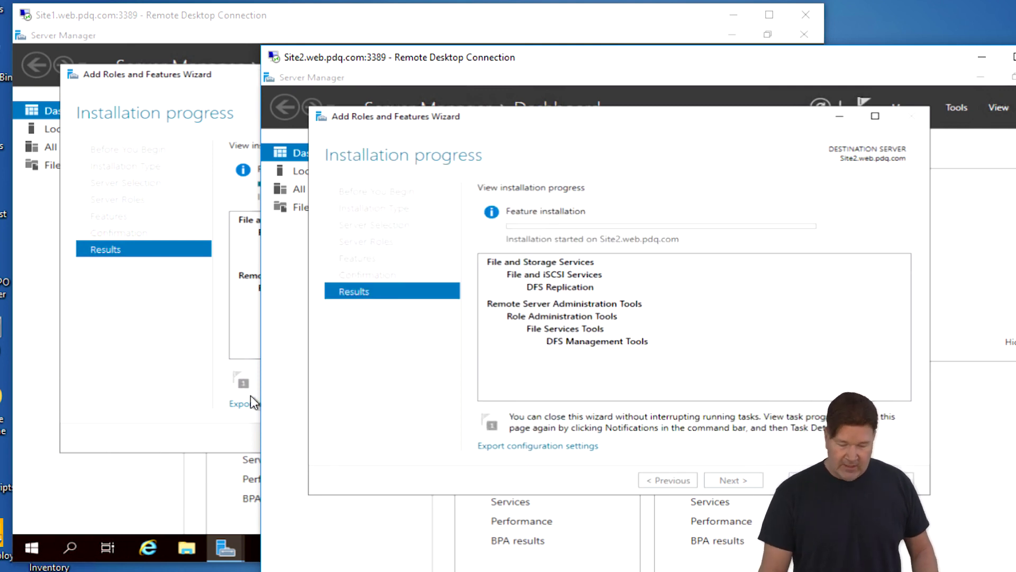
left_click(194, 369)
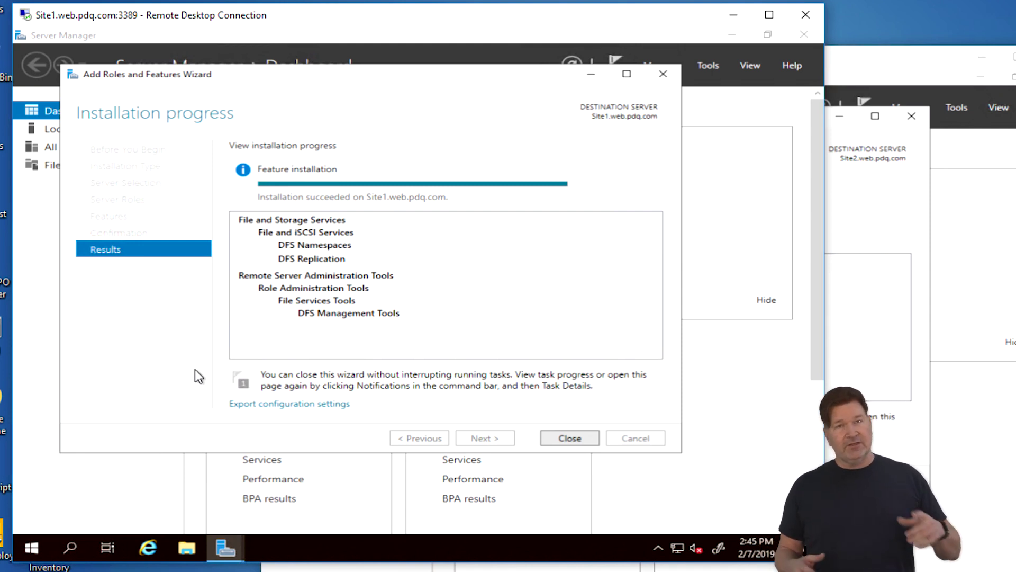
- Close Site1's finished wizard and Server Manager, then launch DFS Management by searching 'dfs'
left_click(571, 438)
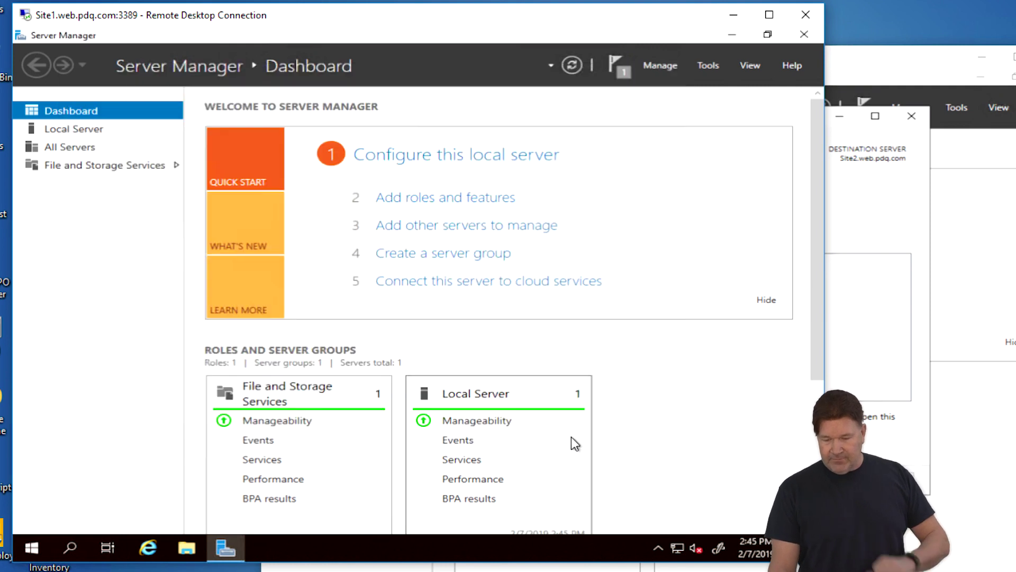
left_click(804, 33)
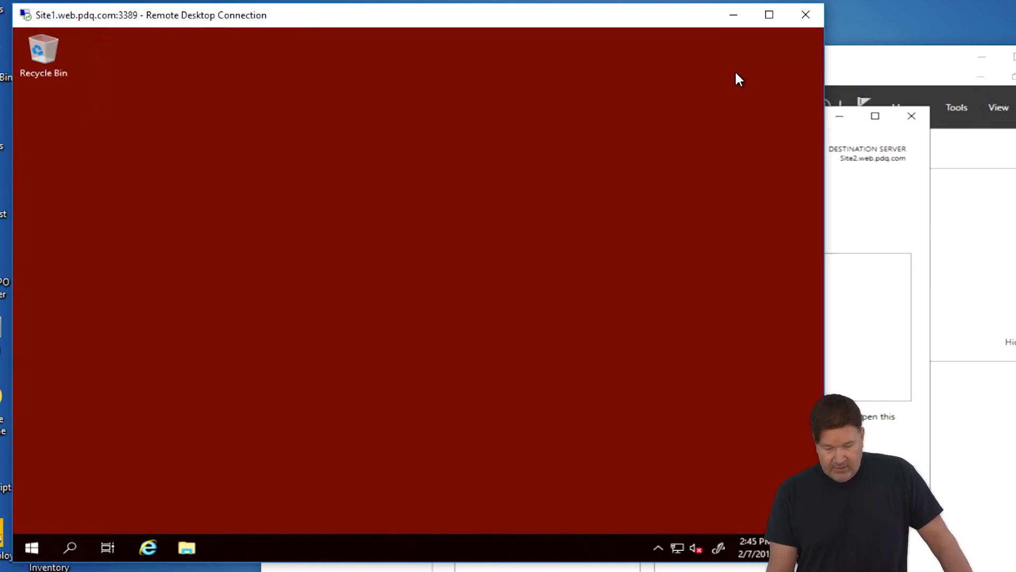
left_click(34, 547)
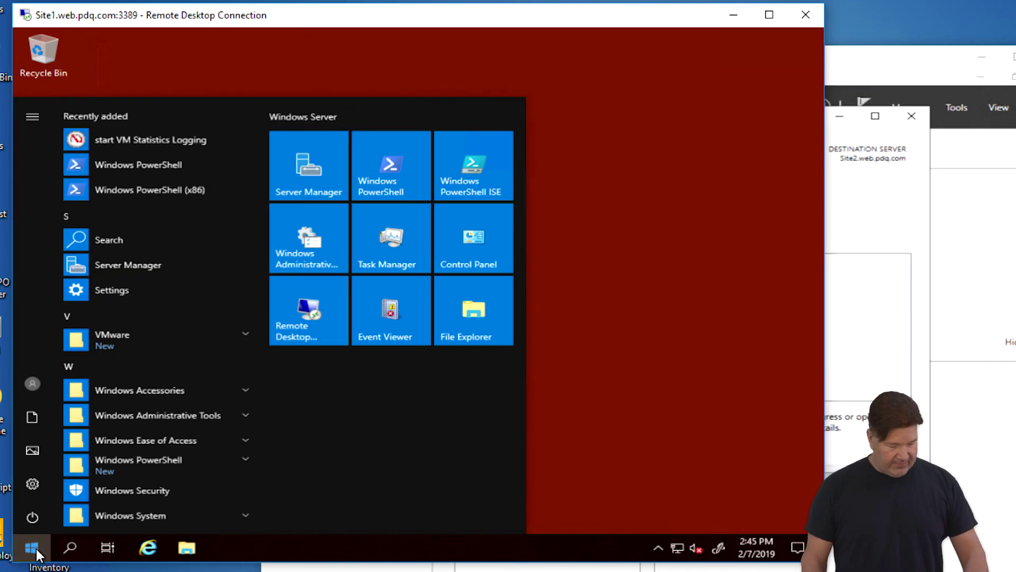
type("dfs")
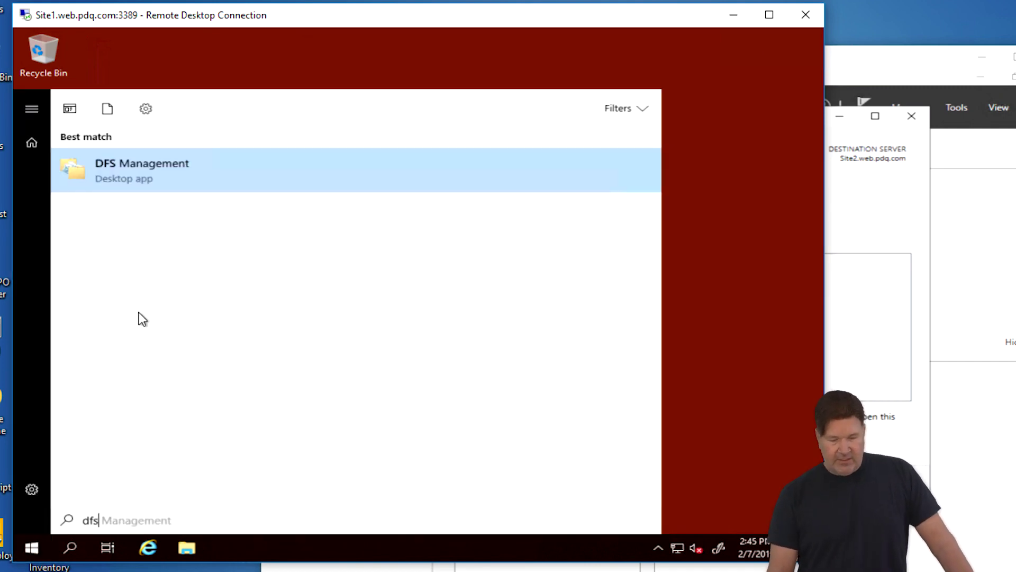
left_click(146, 167)
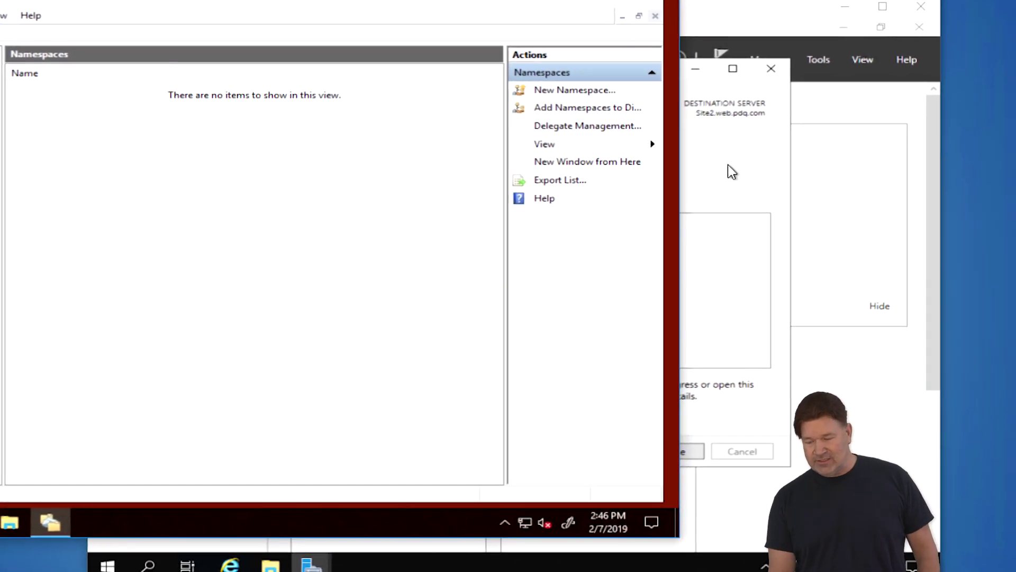
- Close the completed DFS Replication installation wizard on Site2
left_click(731, 172)
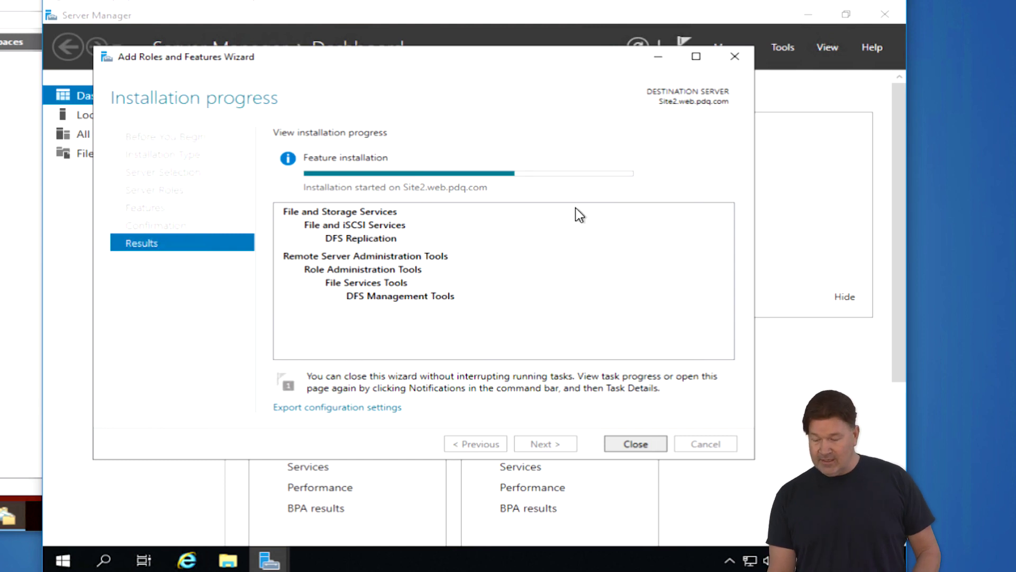
mouse_move(350, 409)
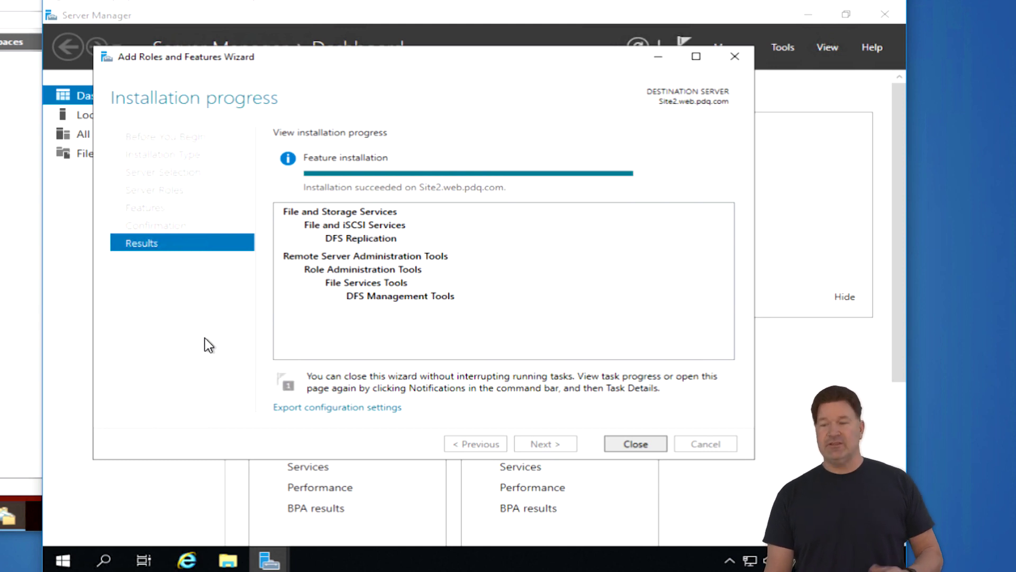
left_click(634, 443)
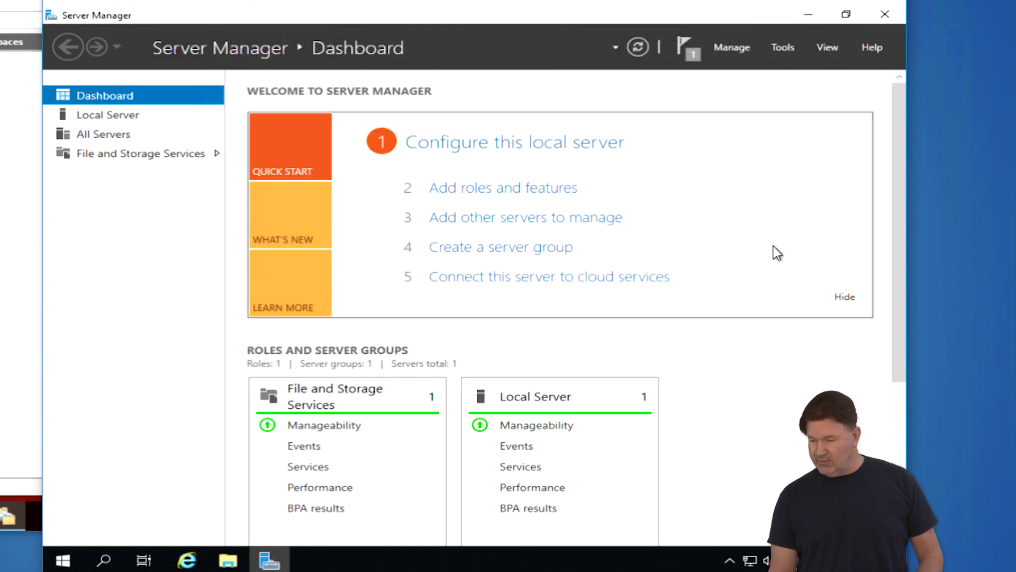
- Close Site2's Server Manager, then create domain-based namespace REPO on server site1
left_click(884, 14)
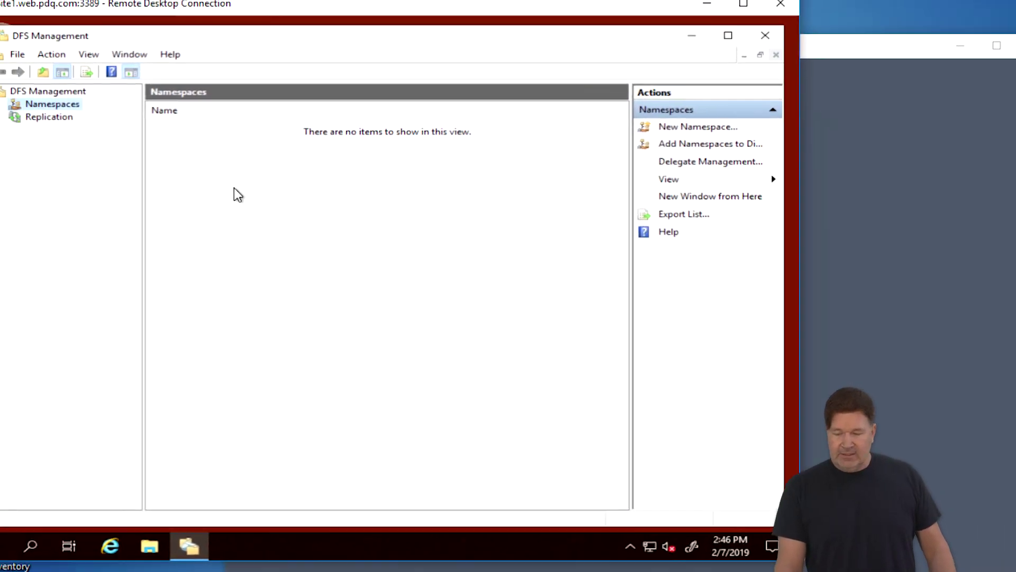
right_click(106, 118)
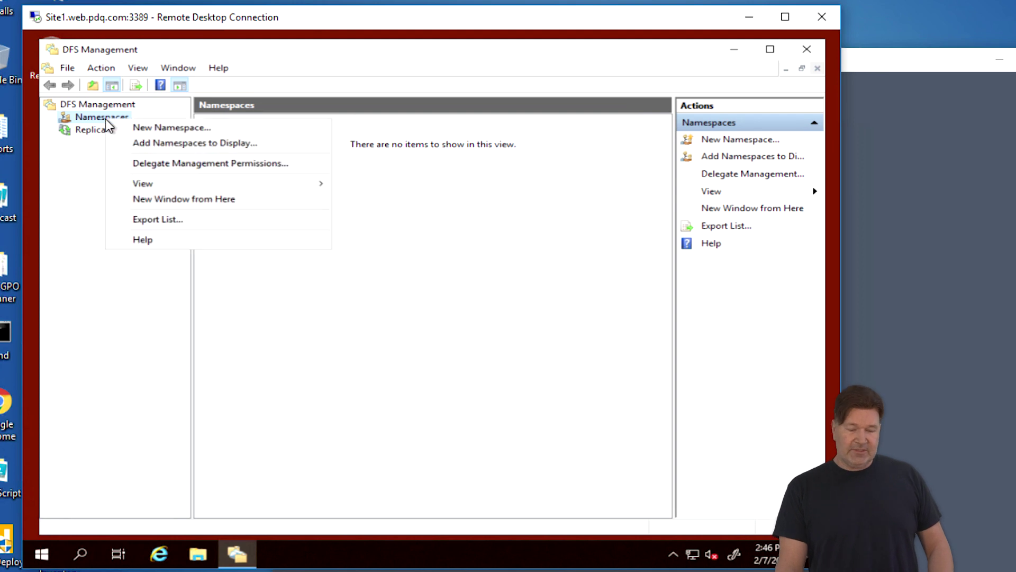
left_click(147, 129)
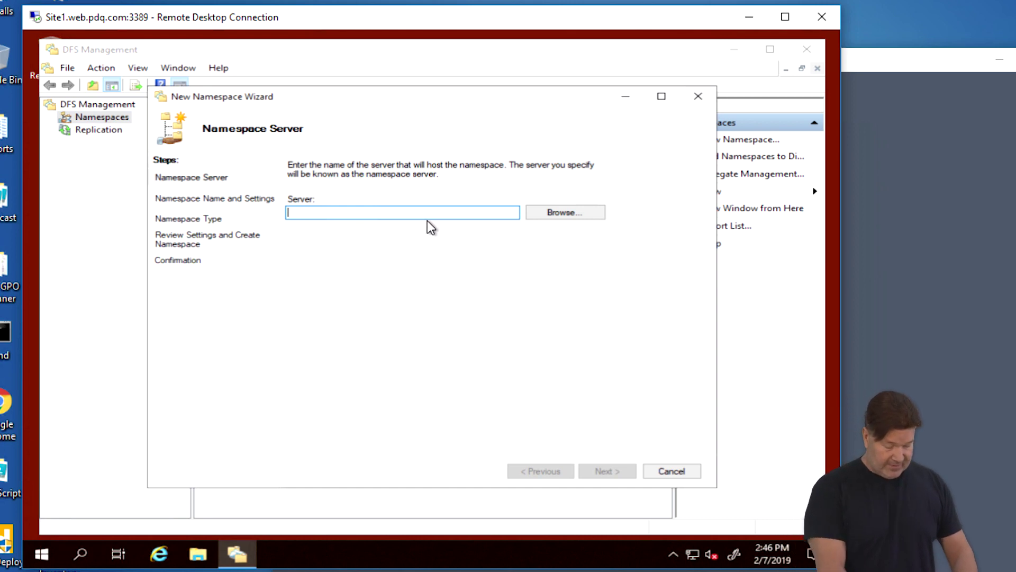
type("site 1")
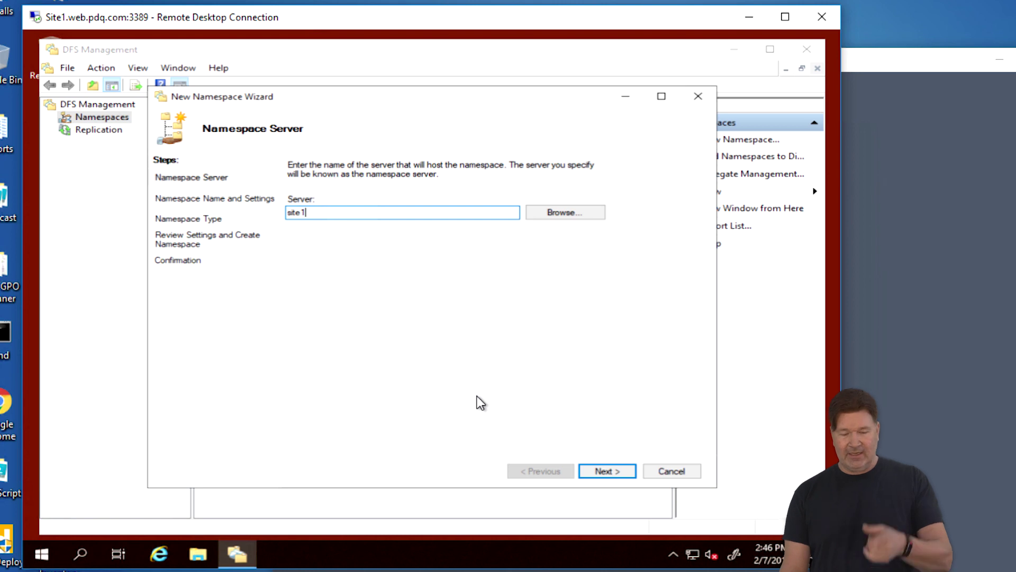
left_click(601, 470)
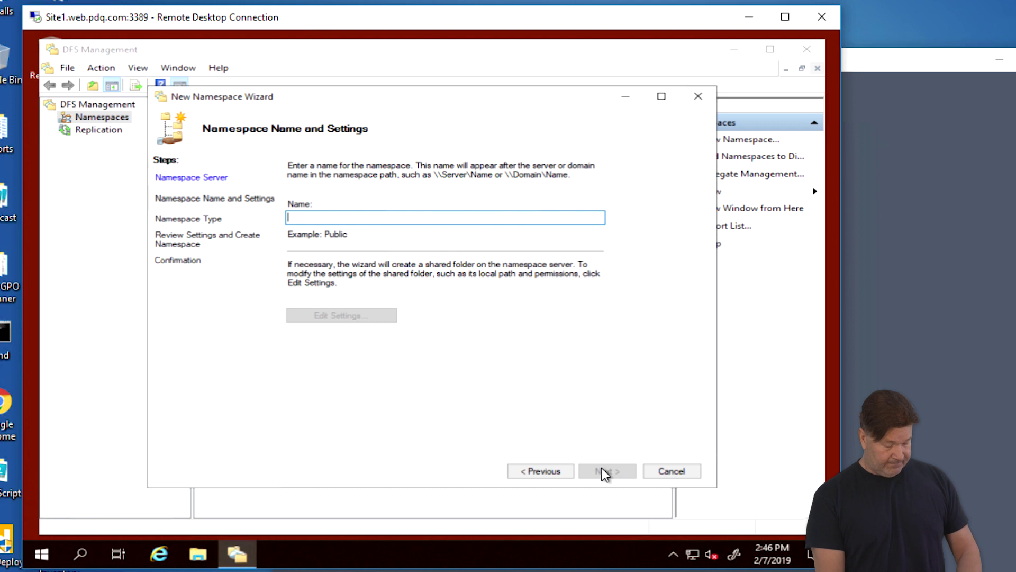
type("REPO")
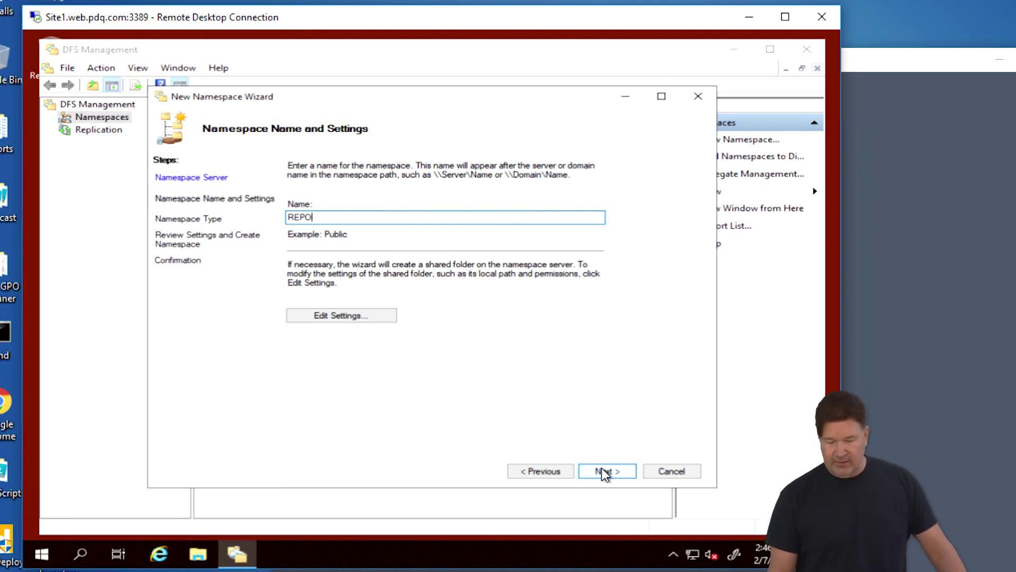
left_click(616, 472)
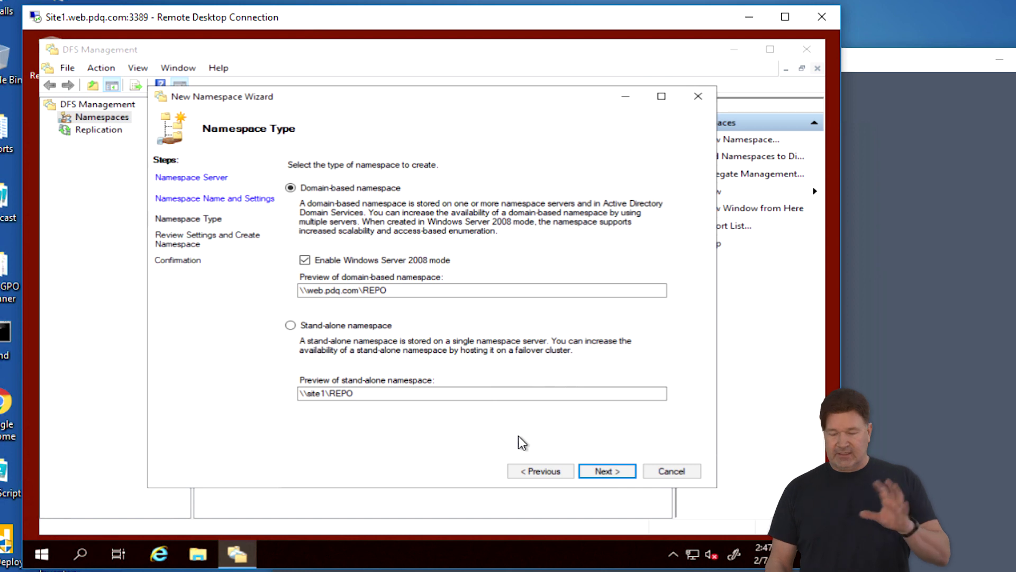
left_click(621, 472)
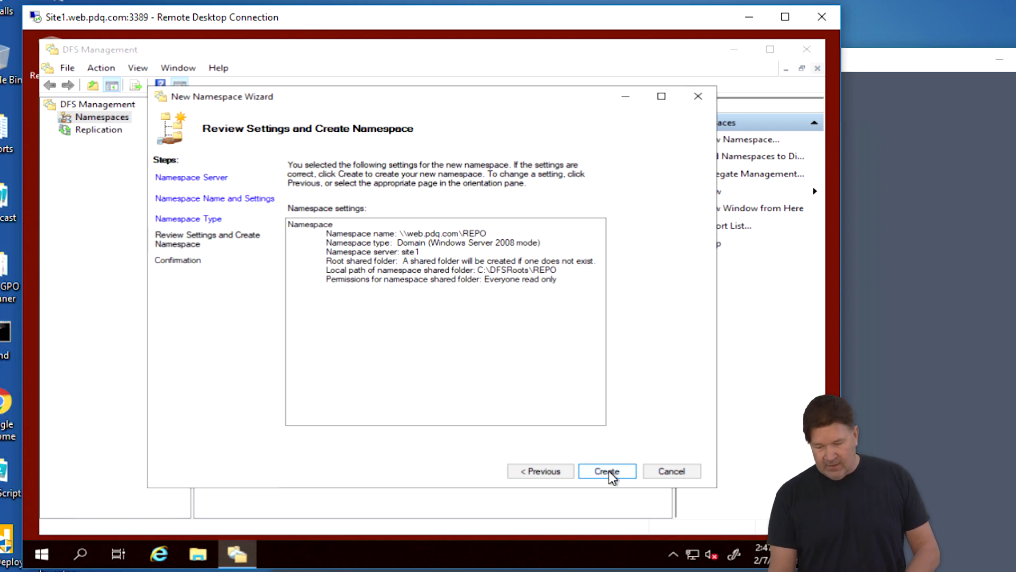
left_click(608, 471)
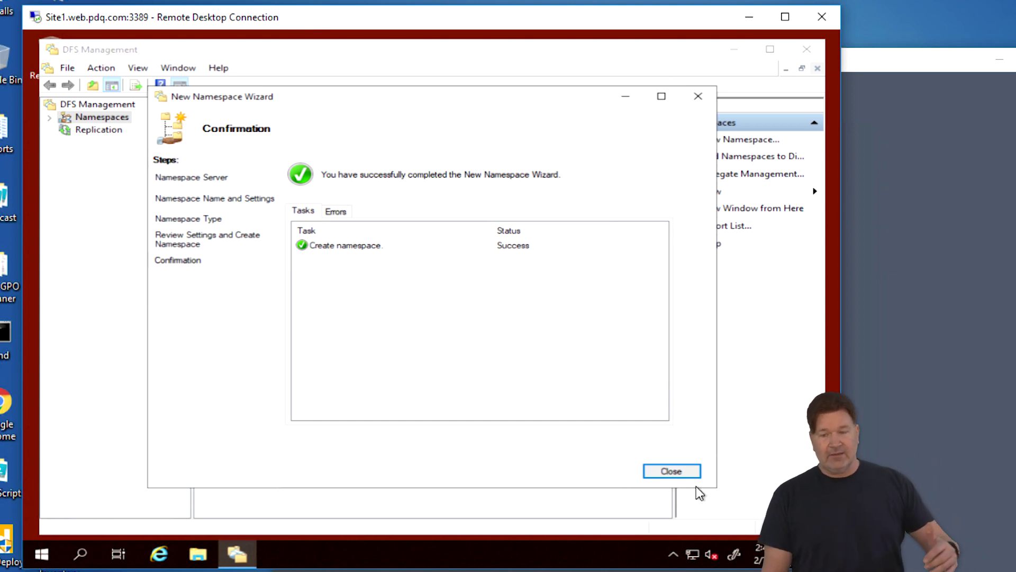
left_click(684, 470)
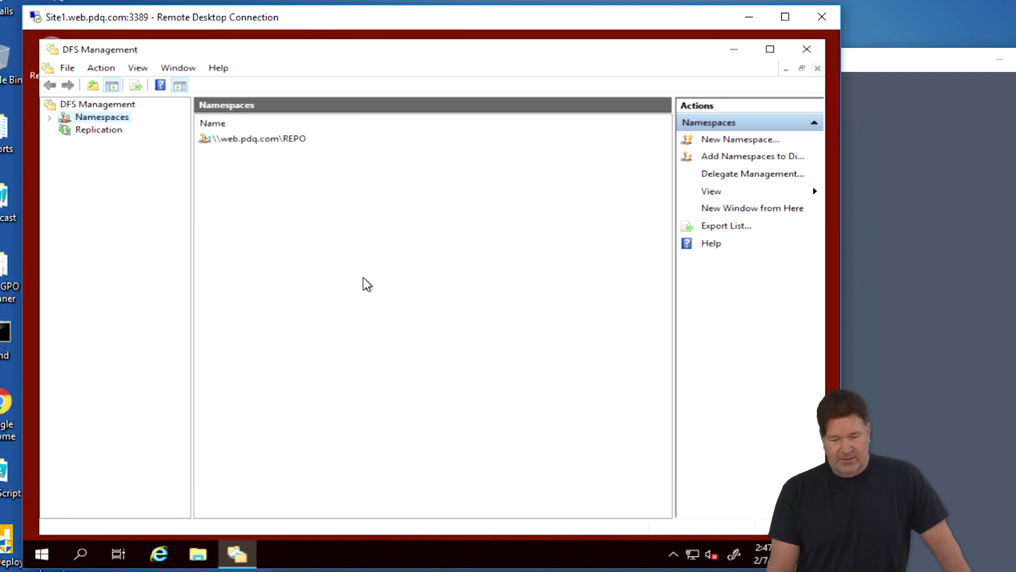
- Start a new multipurpose replication group named PDQ-REPO under Replication
left_click(100, 129)
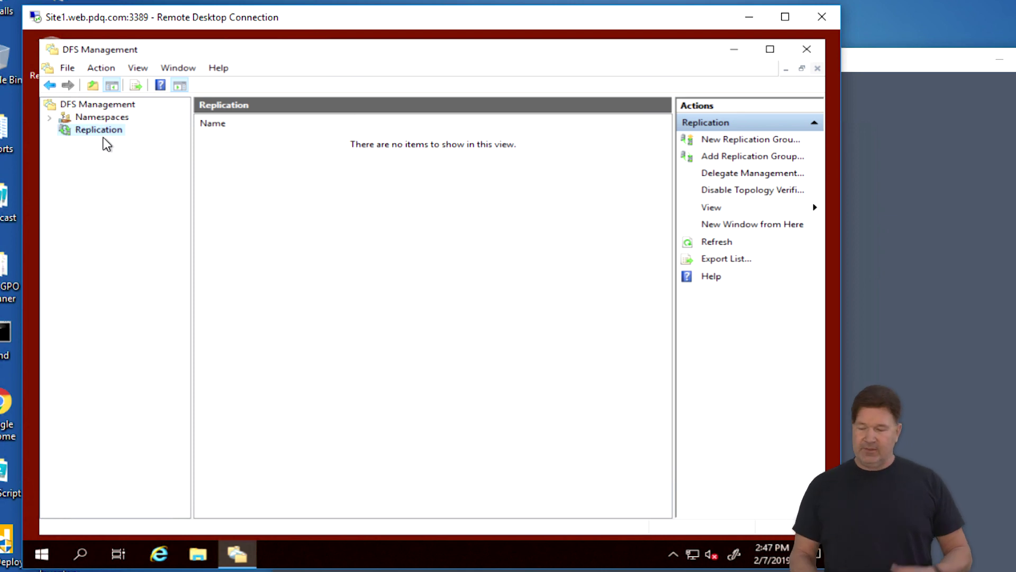
left_click(720, 144)
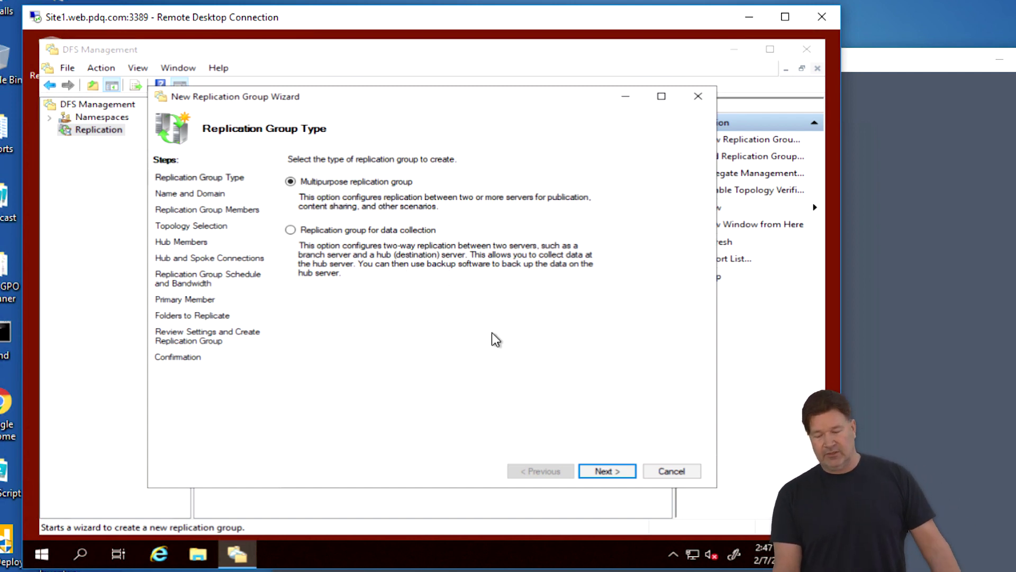
left_click(623, 470)
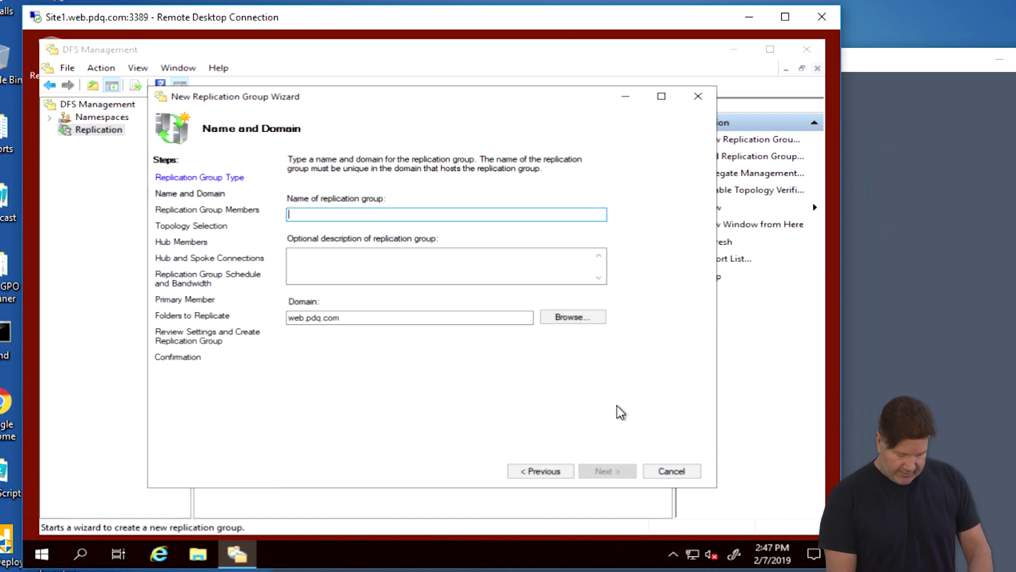
type("PDQ")
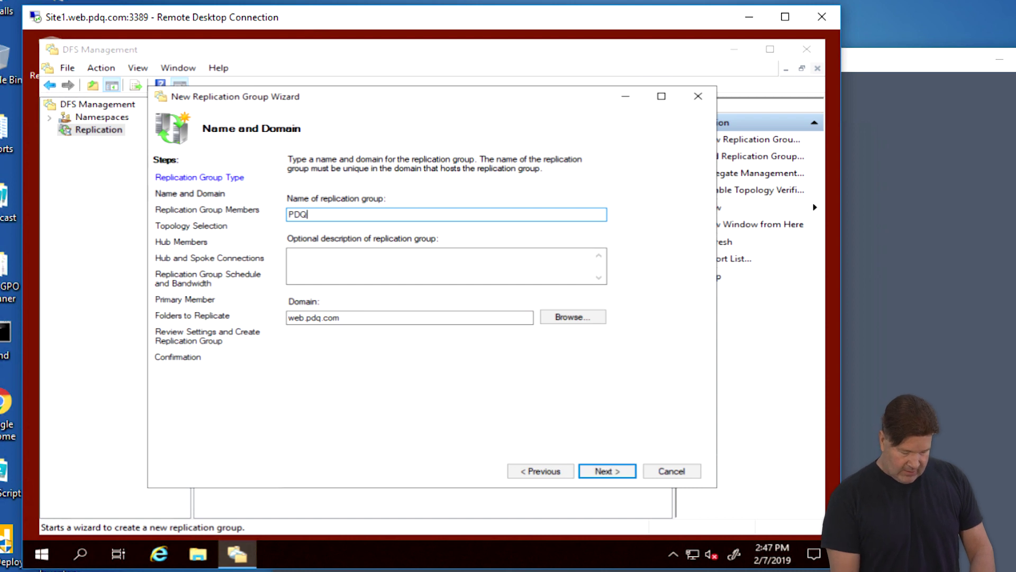
type("-")
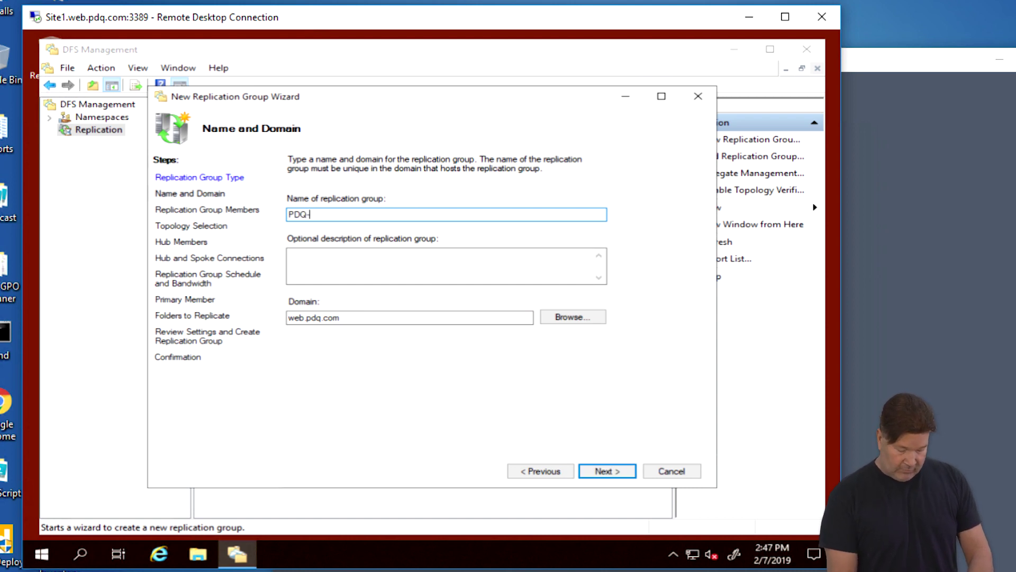
type("REPO")
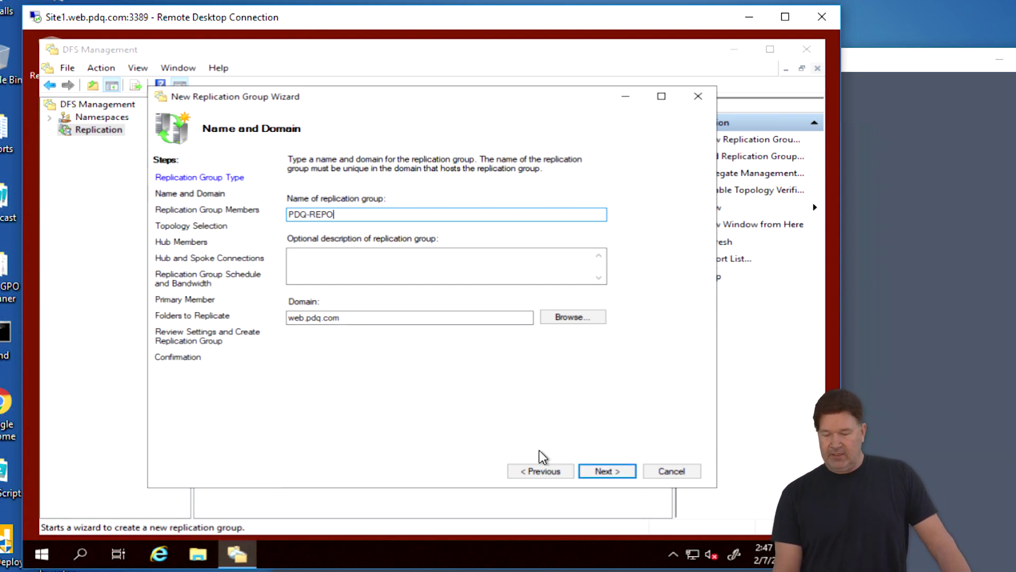
left_click(607, 471)
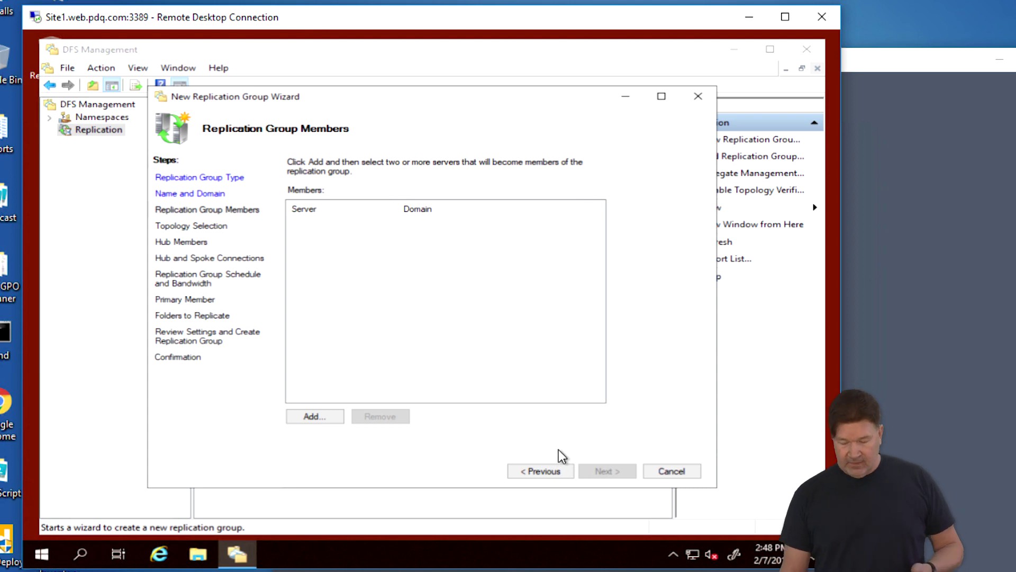
- Add site1 and site2 as the group's members and continue to topology selection
left_click(315, 417)
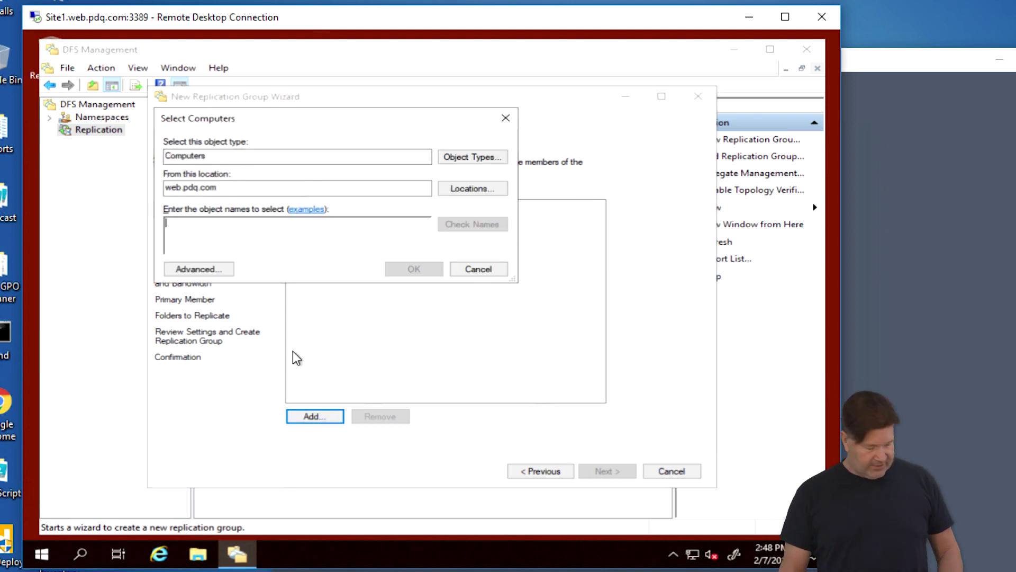
type("si")
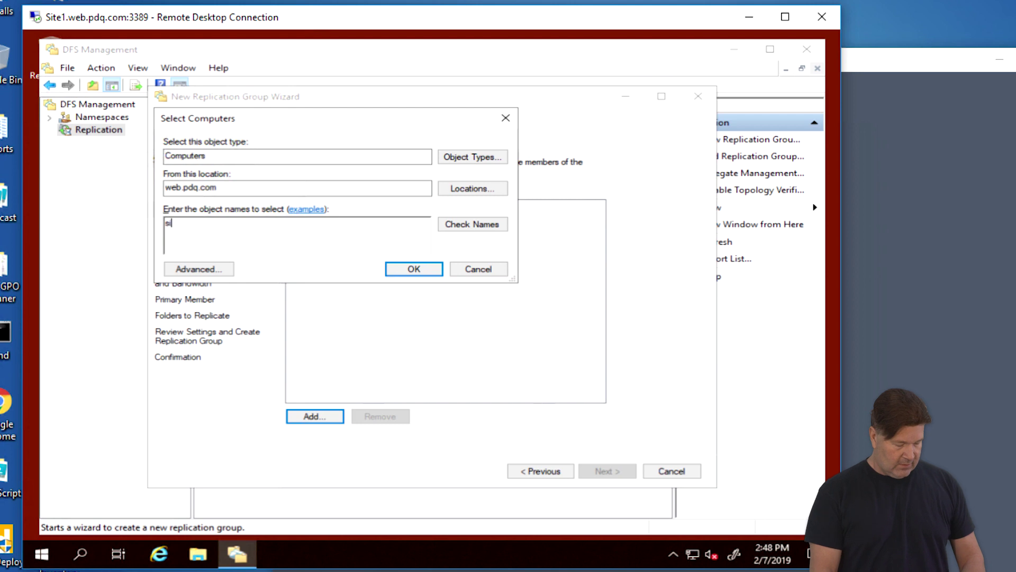
type("te1")
key("Return")
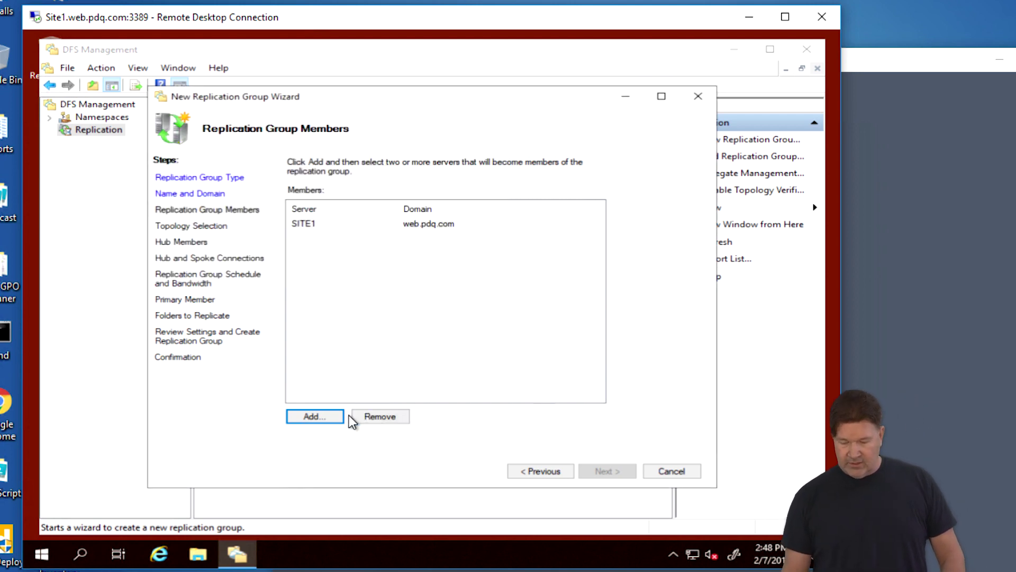
left_click(329, 416)
type("si")
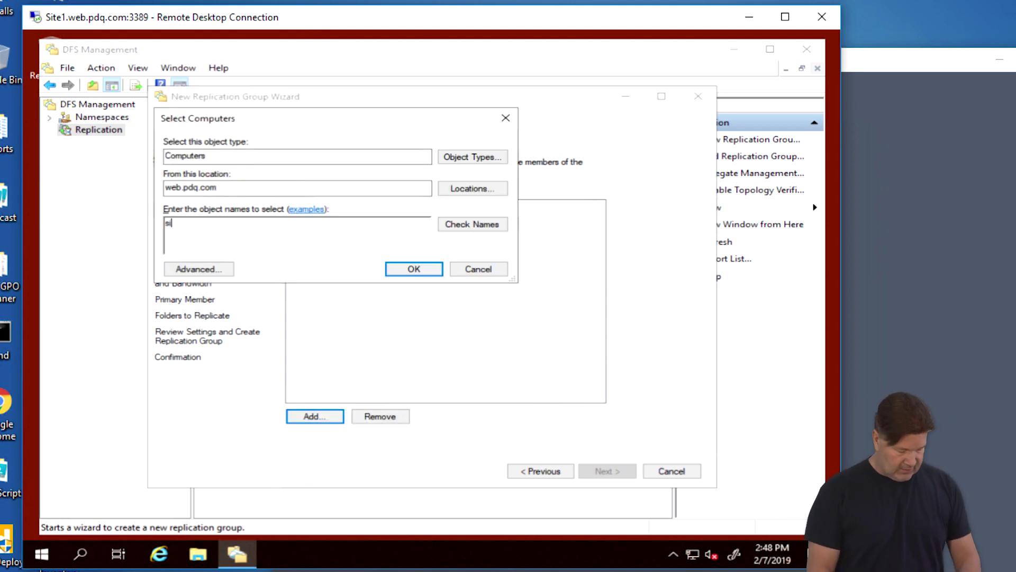
type("te2")
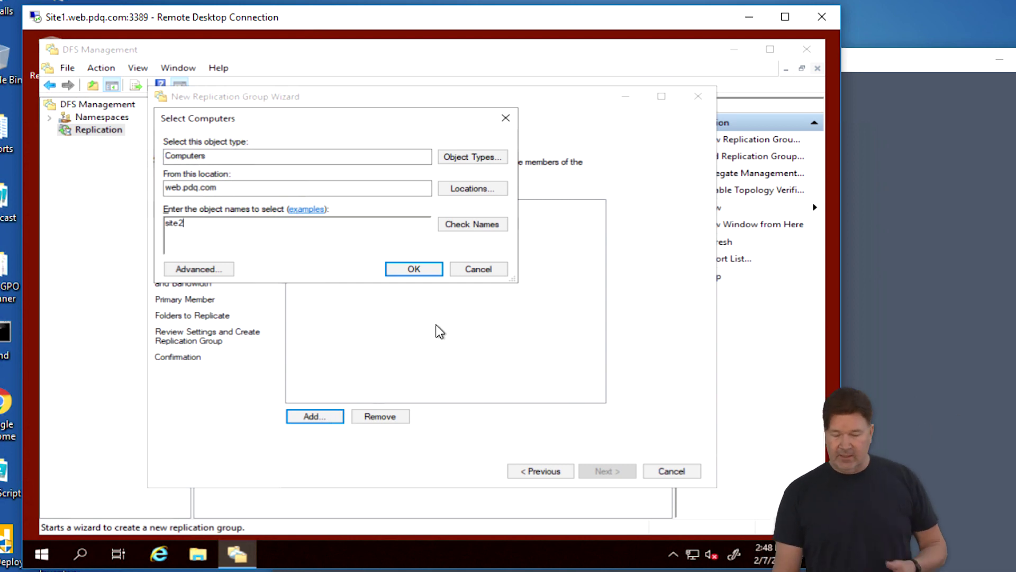
left_click(426, 271)
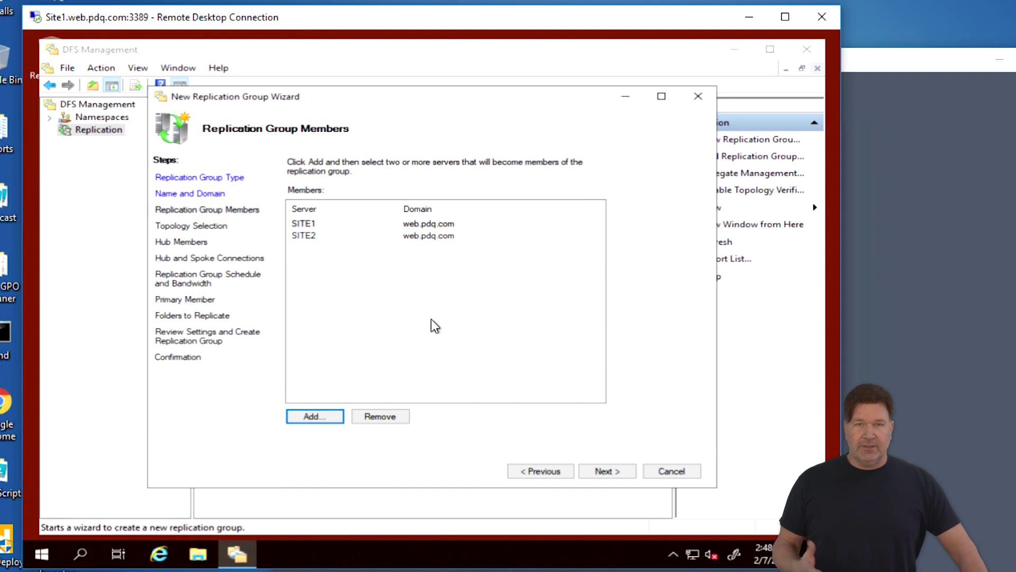
left_click(602, 472)
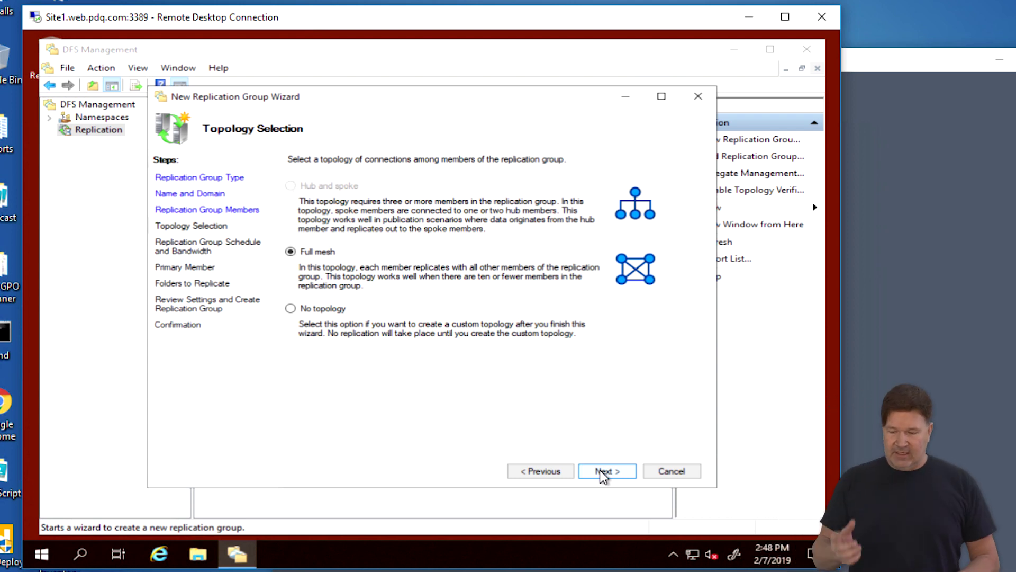
- Keep full mesh and continuous full-bandwidth replication, and choose SITE1 as primary member
left_click(599, 469)
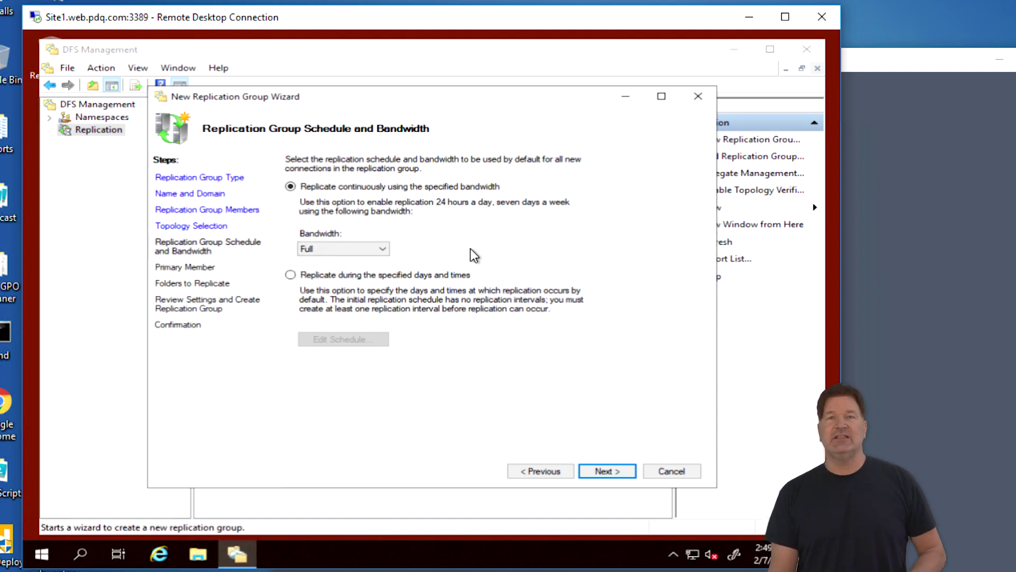
left_click(614, 468)
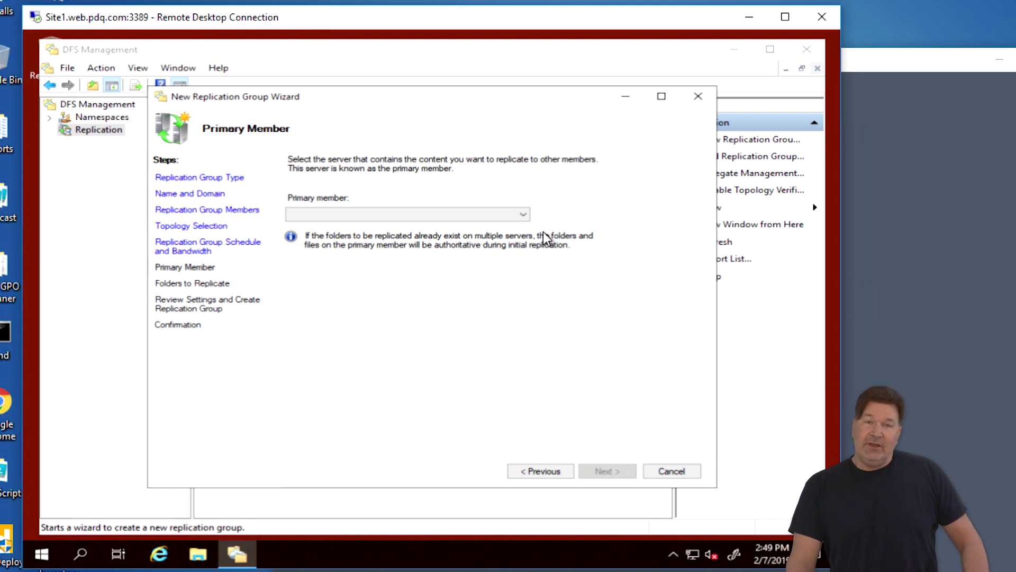
left_click(523, 214)
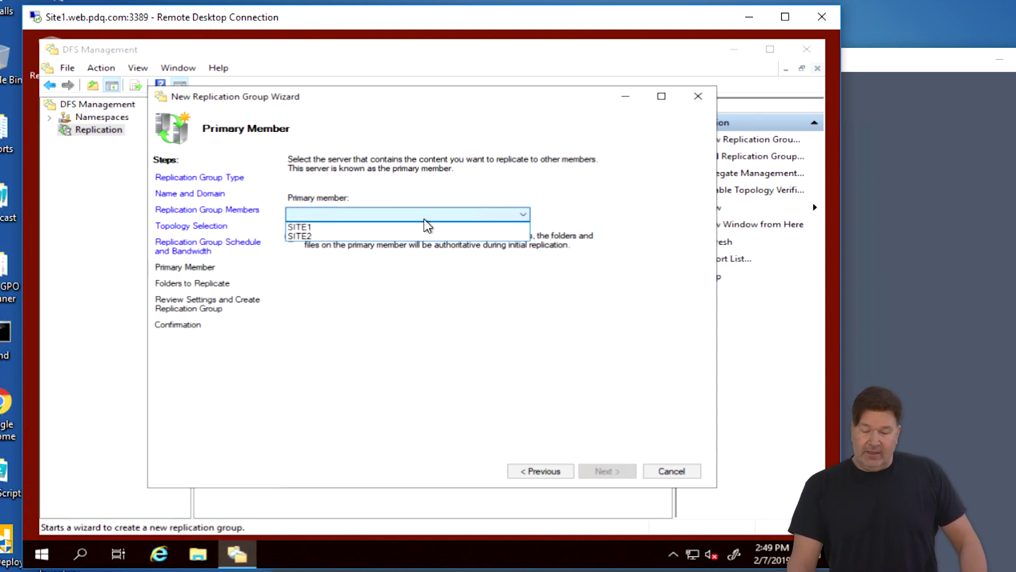
left_click(318, 227)
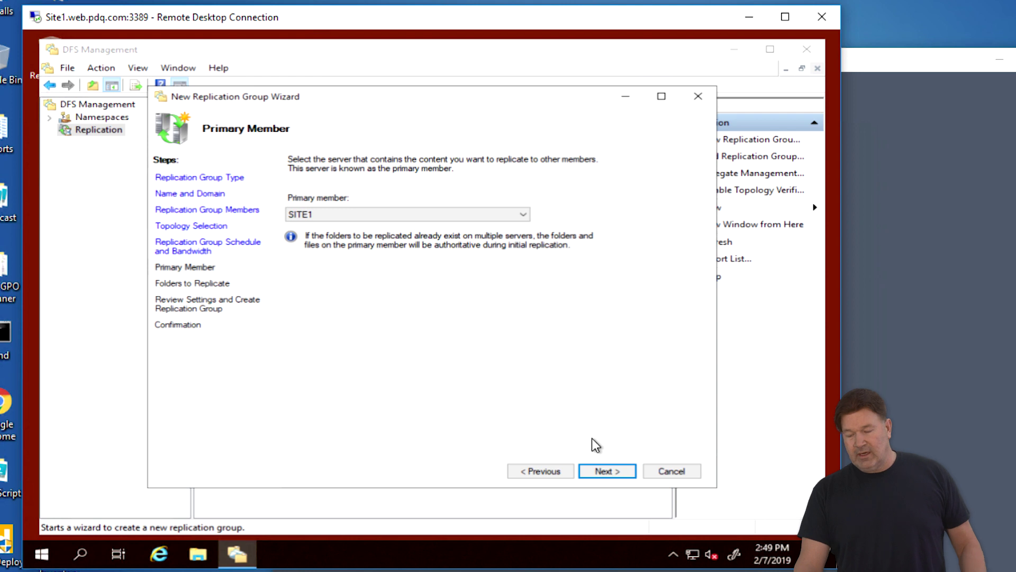
left_click(607, 471)
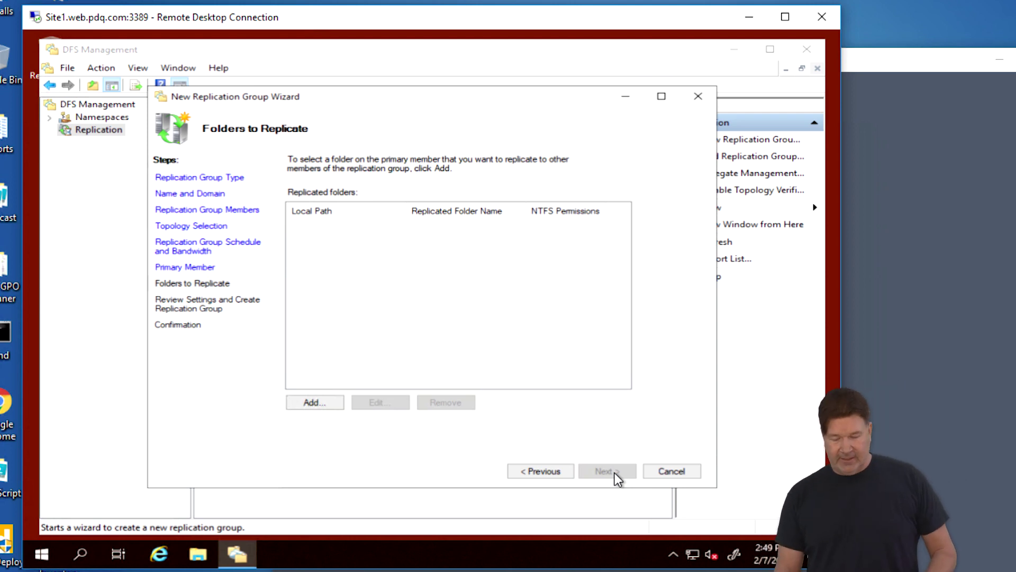
- Make a new REPO folder on SITE1's C$ drive and add it to the replicated folders list
left_click(322, 404)
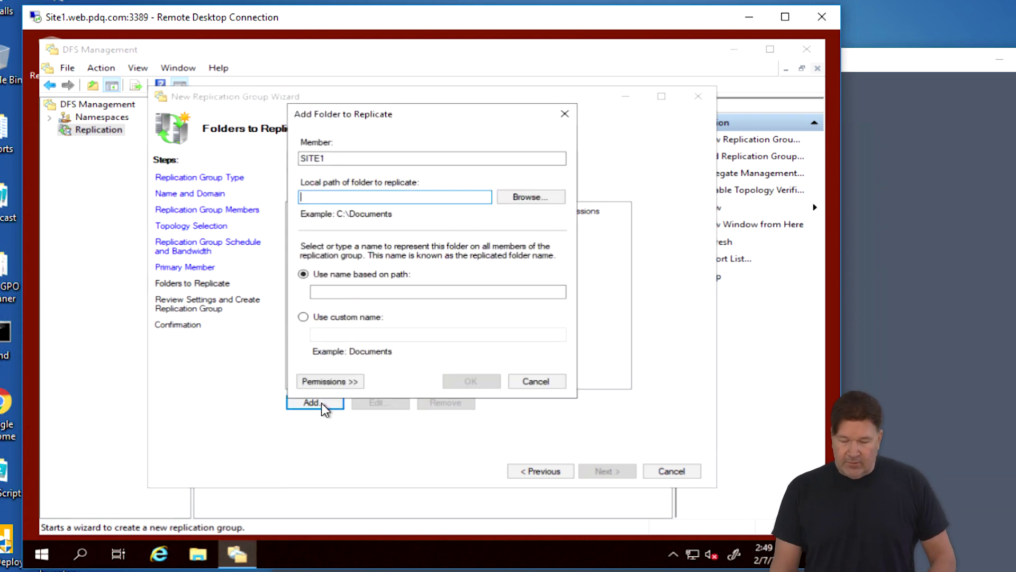
left_click(523, 196)
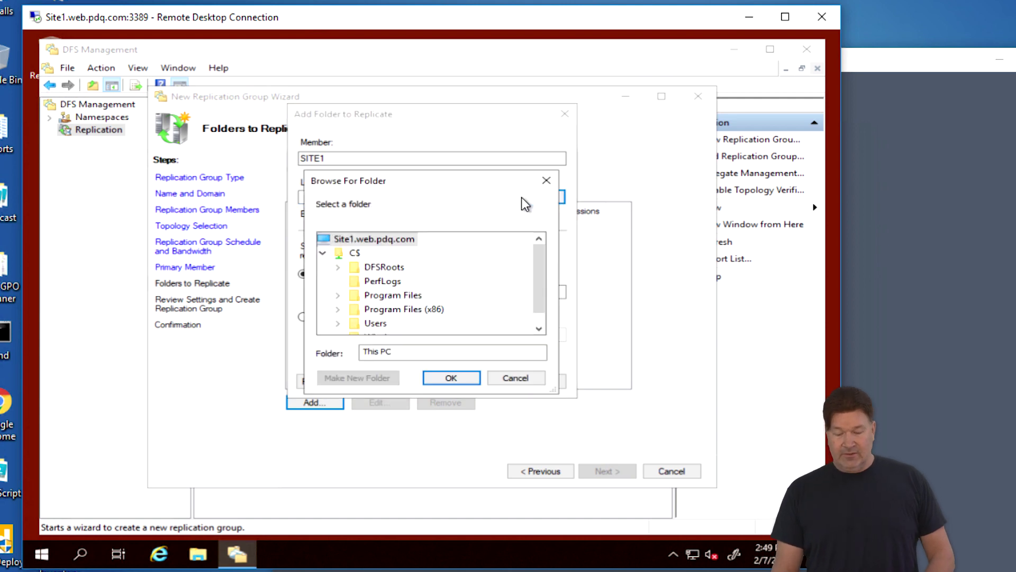
left_click(355, 254)
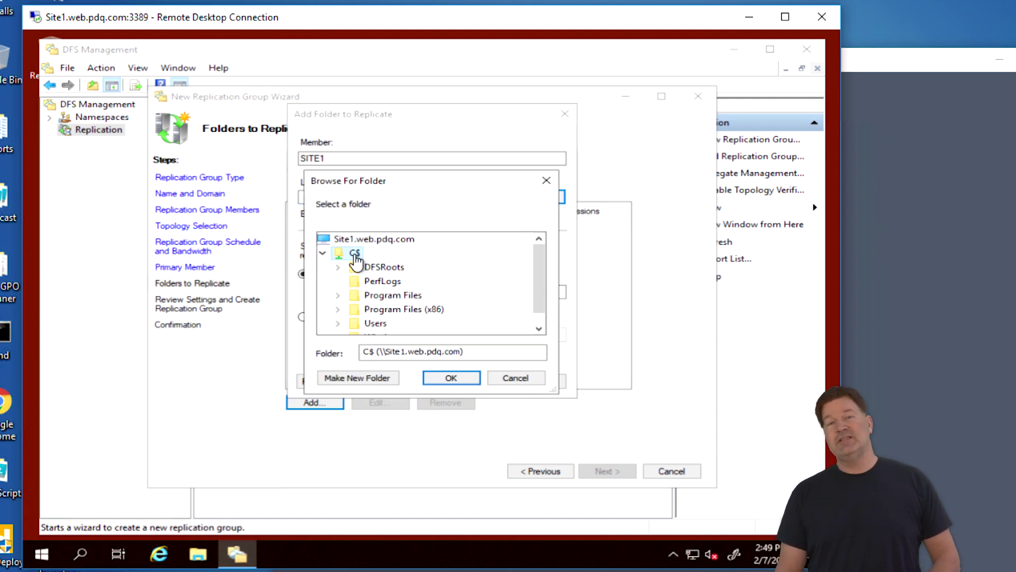
left_click(346, 380)
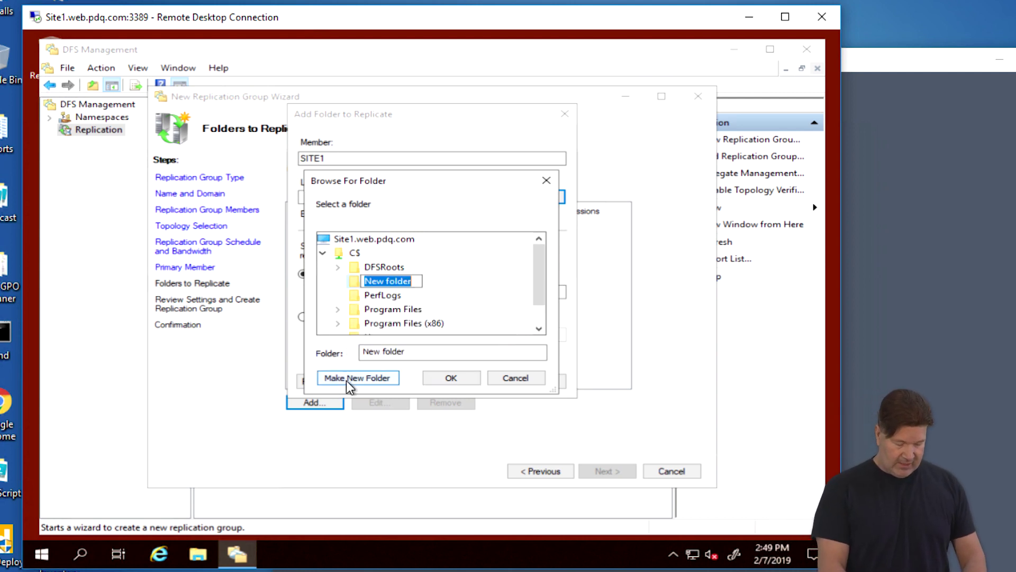
type("REPO")
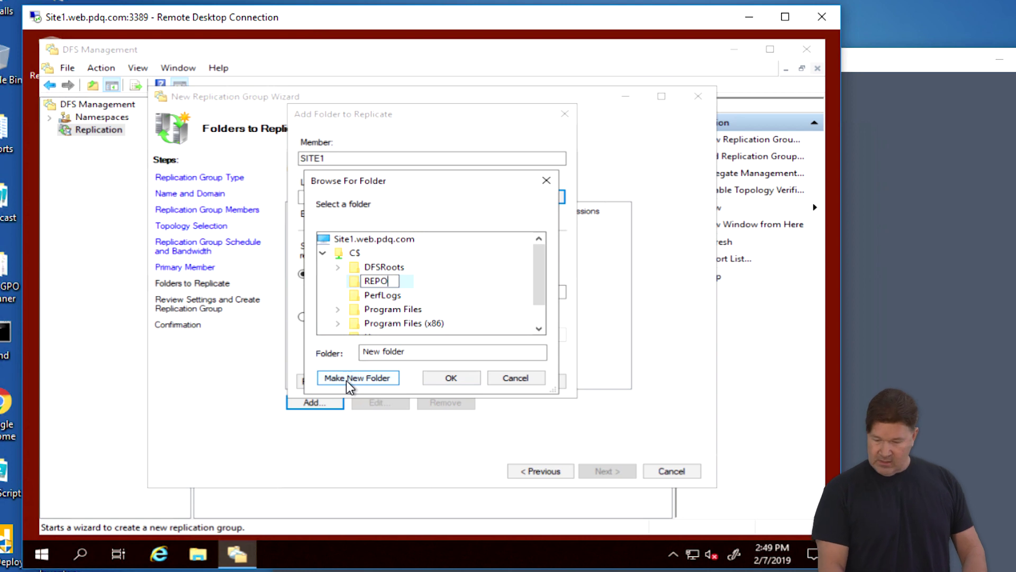
type("SITORY")
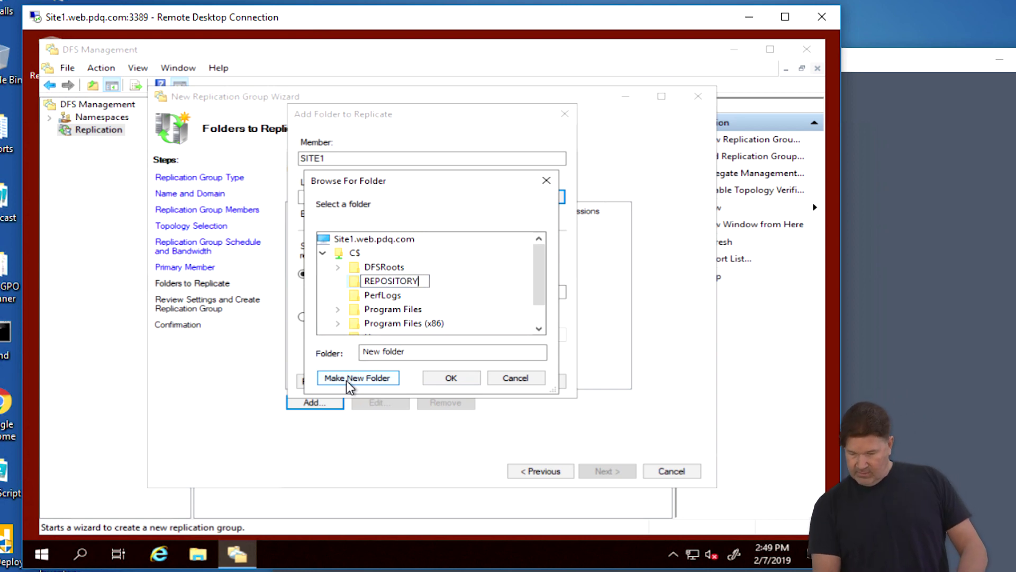
key("BackSpace")
key("BackSpace")
key("BackSpace")
key("BackSpace")
key("BackSpace")
key("BackSpace")
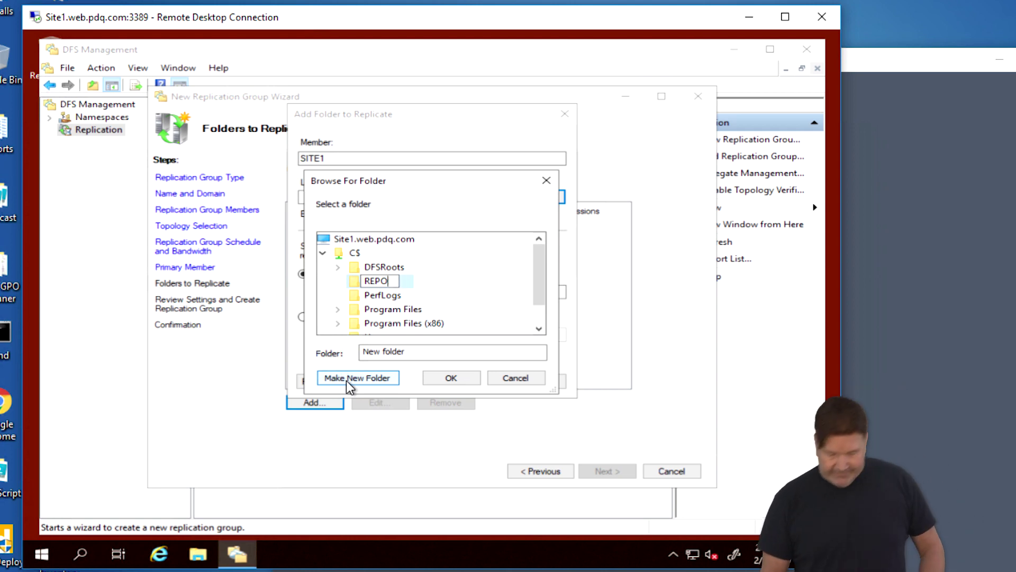
left_click(440, 385)
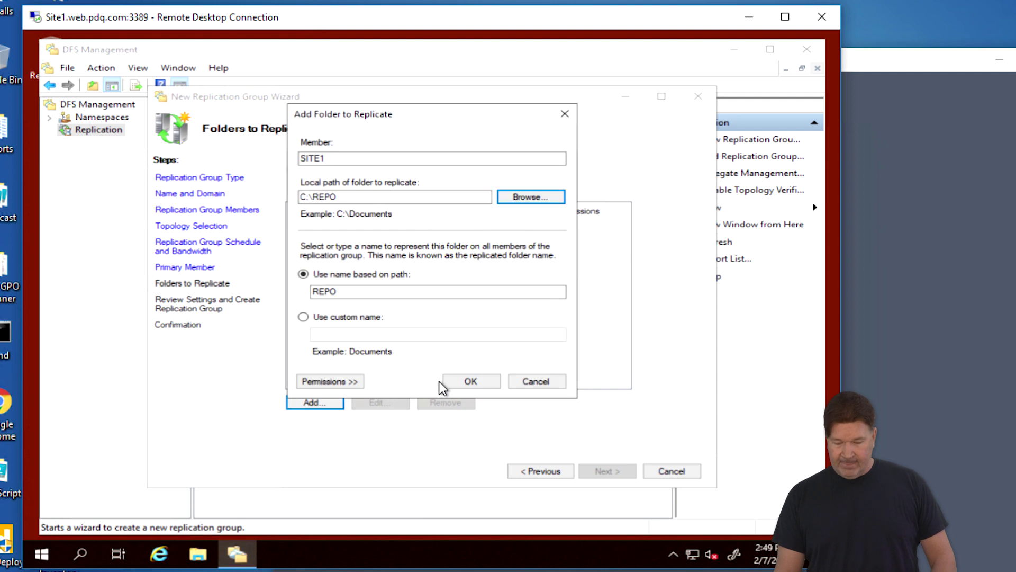
left_click(477, 380)
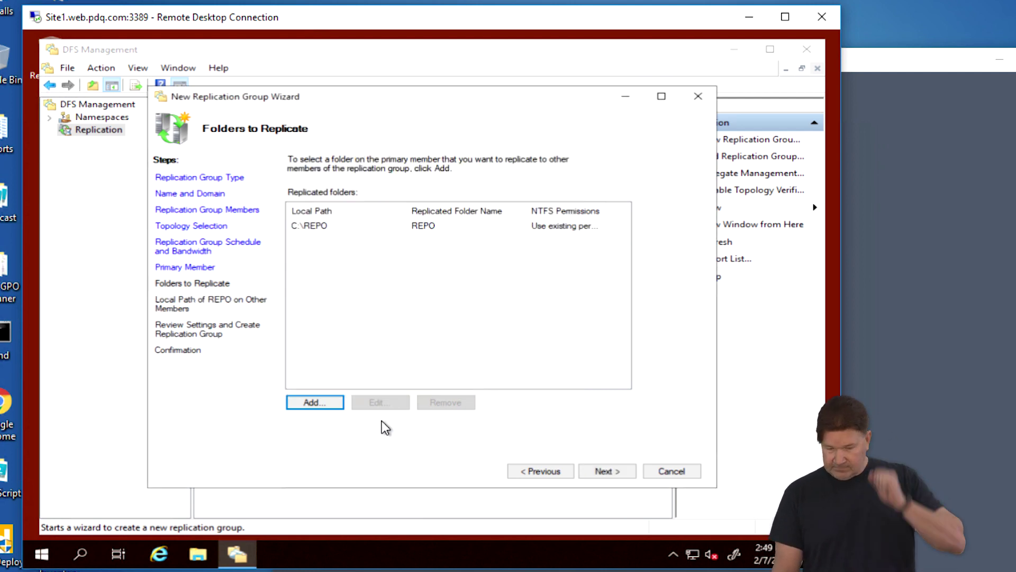
left_click(595, 471)
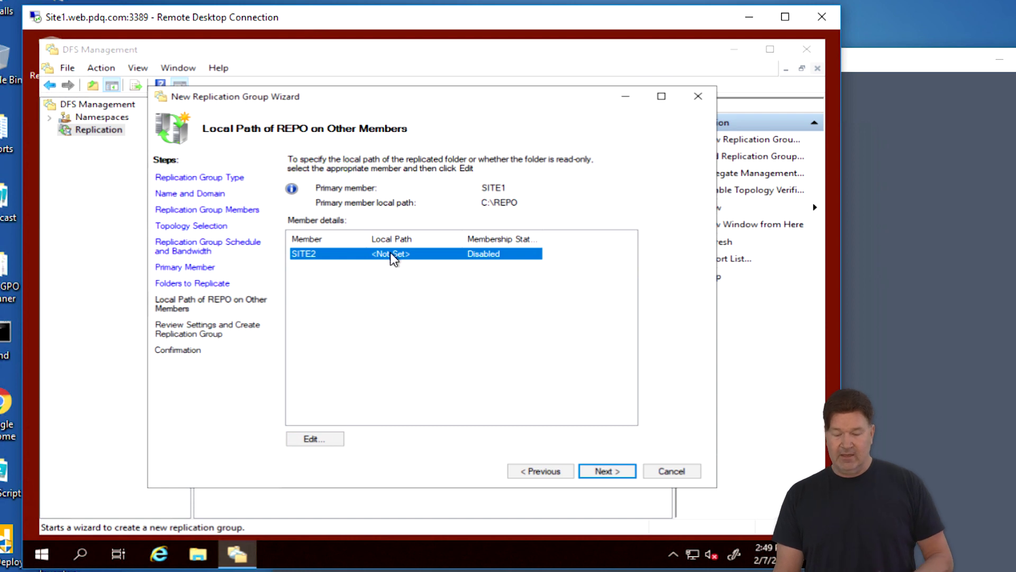
- Enable SITE2's membership with a newly created C:\REPO folder as its local path
left_click(313, 439)
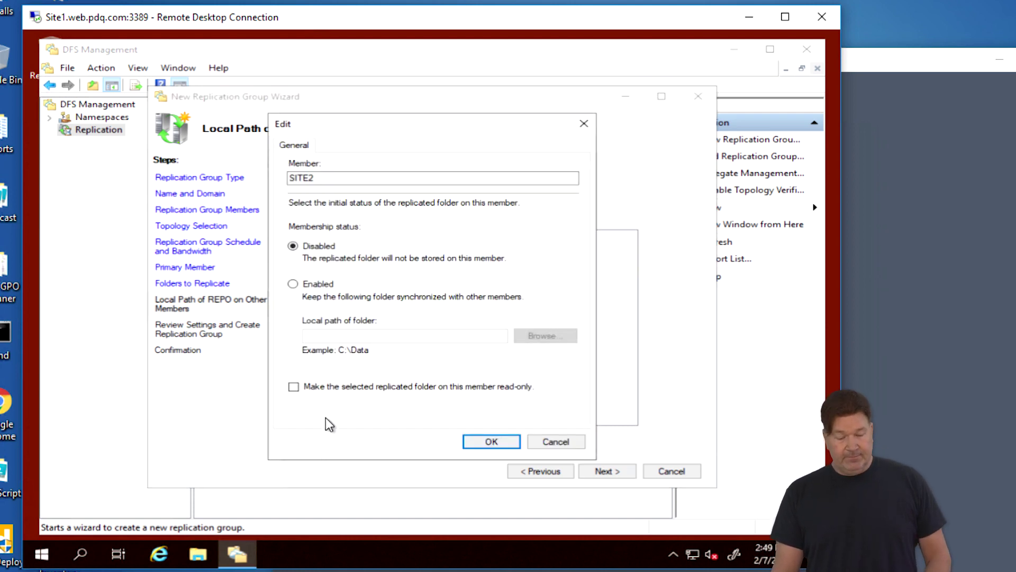
left_click(293, 283)
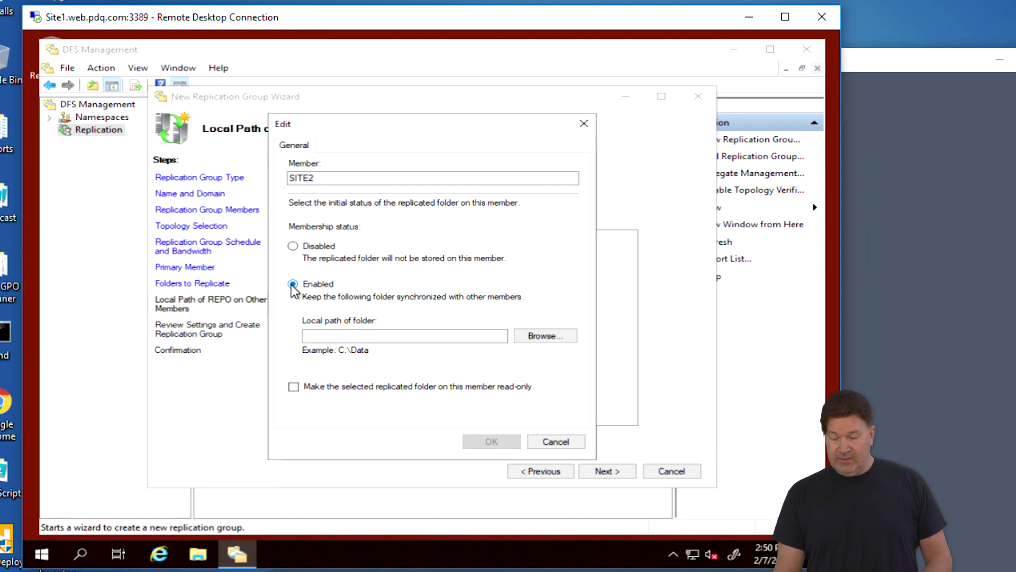
left_click(534, 336)
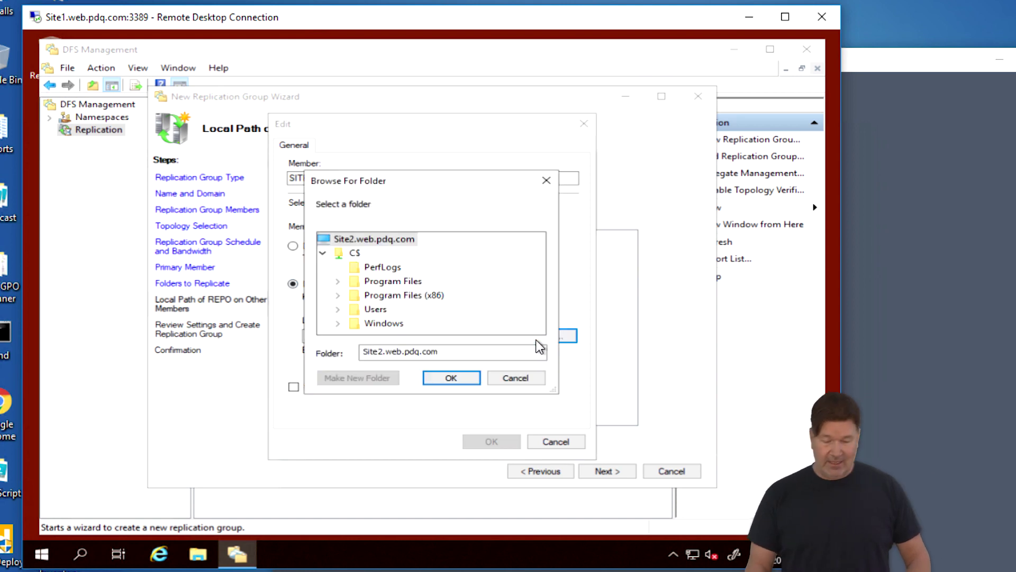
left_click(358, 255)
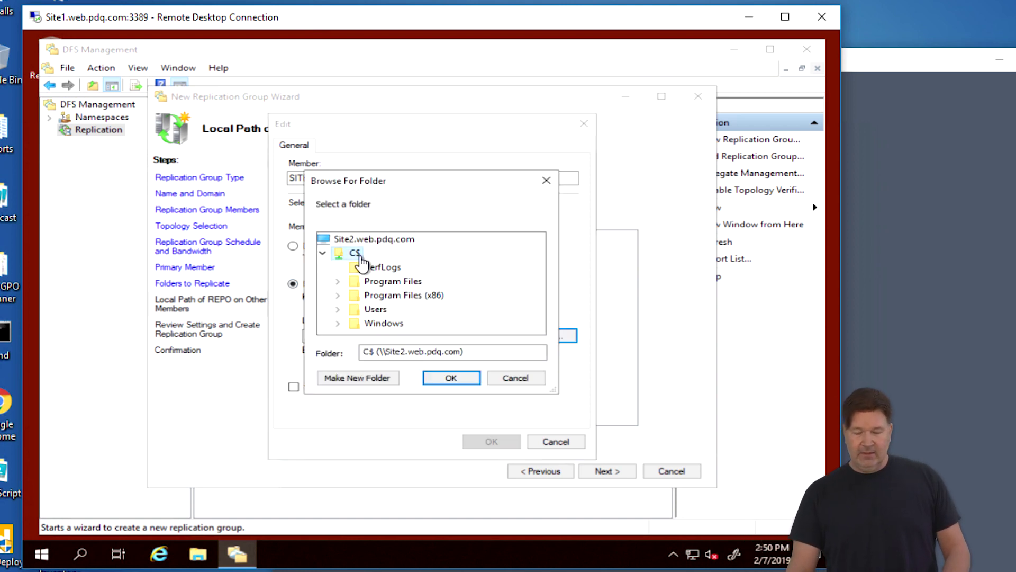
left_click(367, 377)
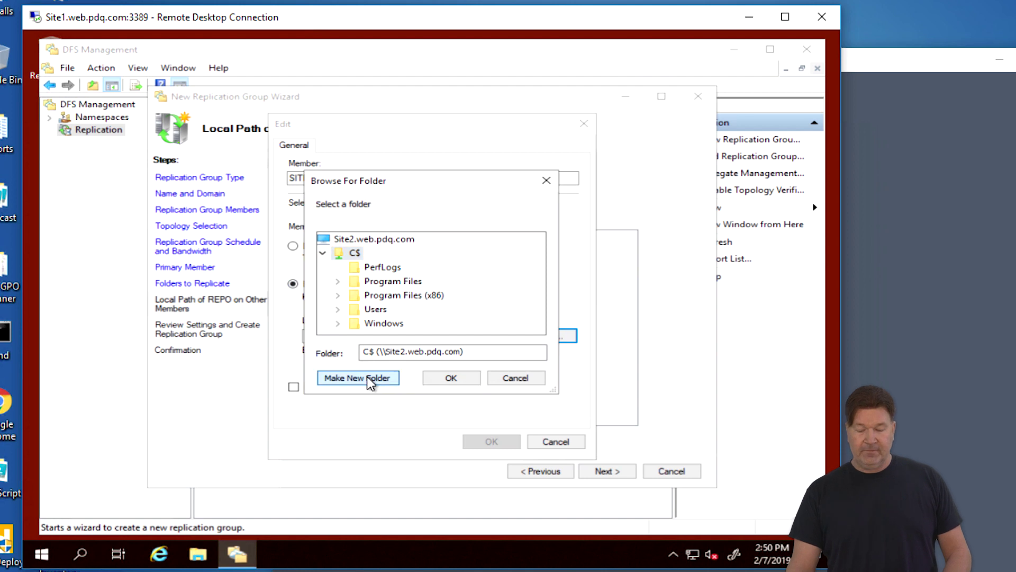
type("REPO")
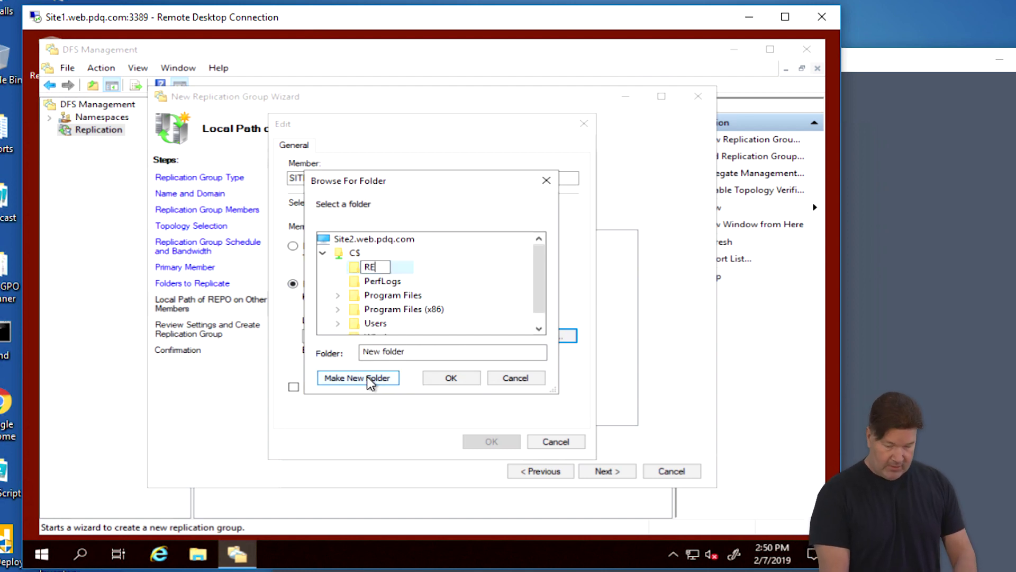
left_click(449, 379)
left_click(490, 440)
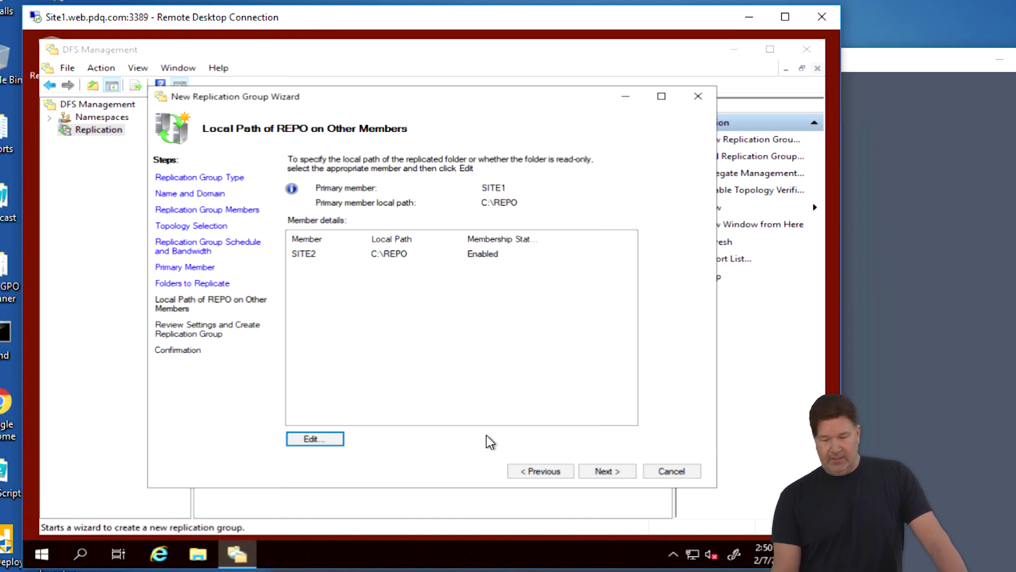
left_click(613, 471)
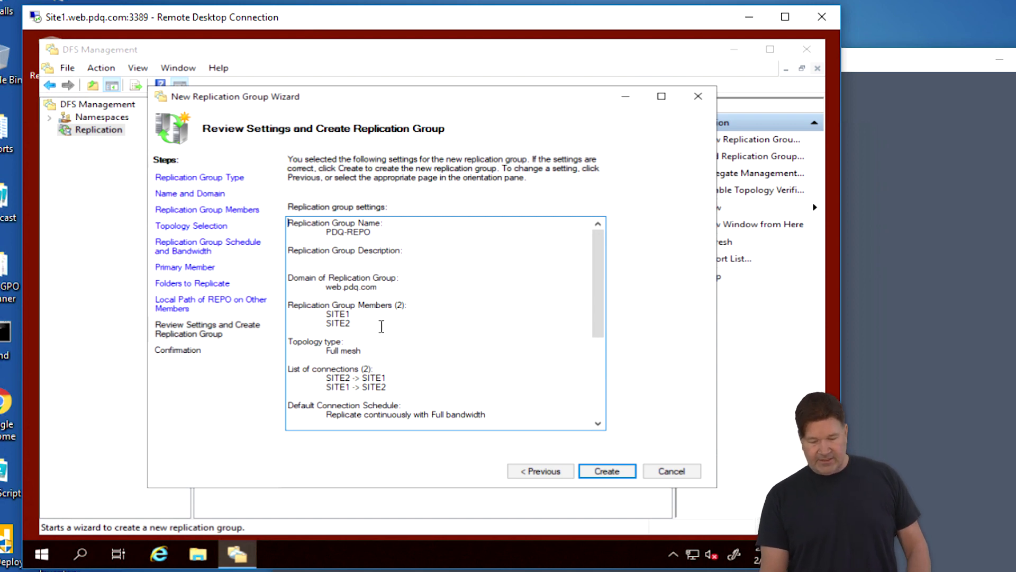
- Review the settings summary and create the PDQ-REPO replication group
left_click_drag(595, 296, 598, 339)
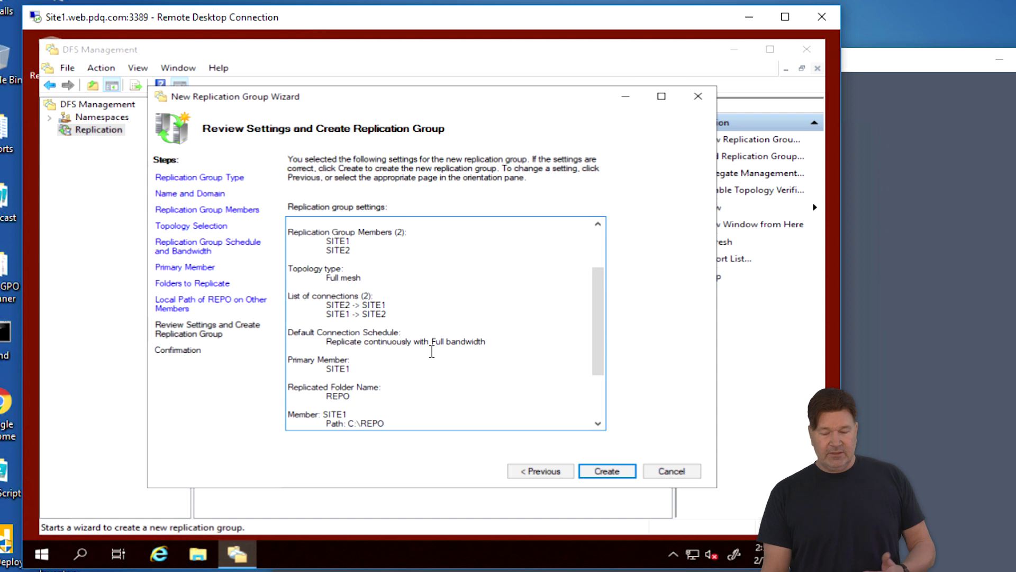
left_click_drag(593, 306, 596, 366)
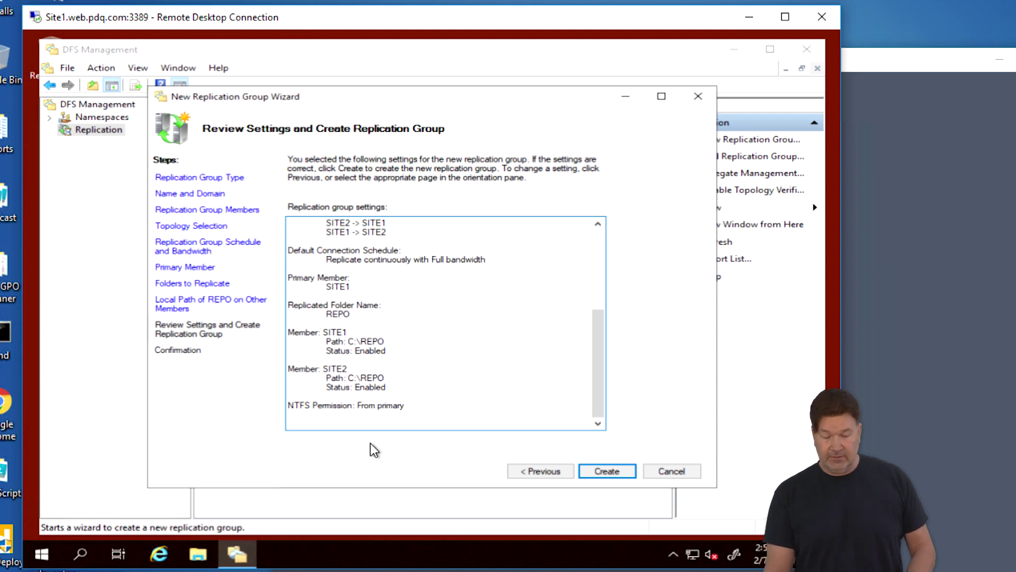
left_click(596, 471)
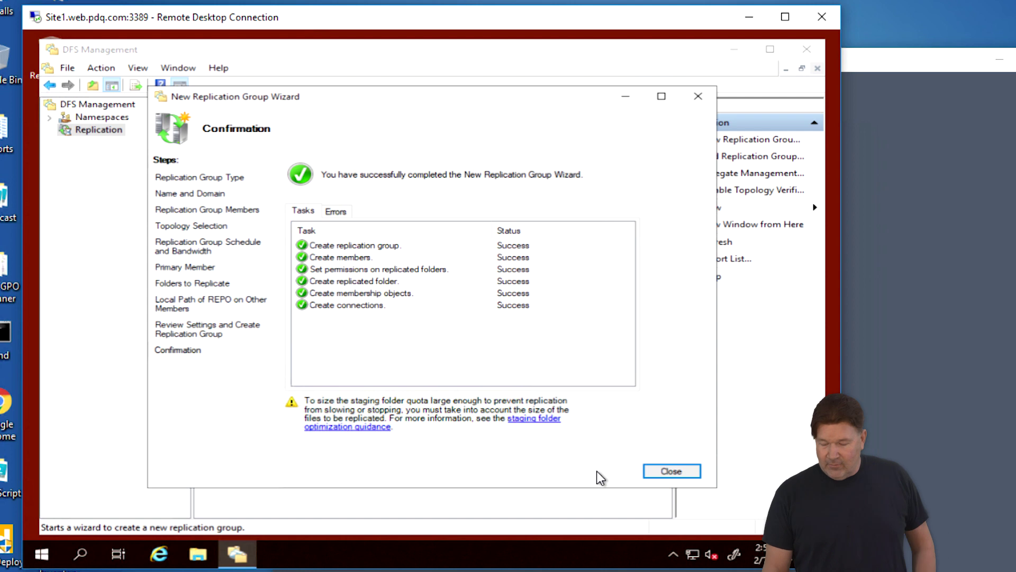
- Close the wizard, acknowledge the replication delay notice, and open PDQ-REPO's details
left_click(681, 471)
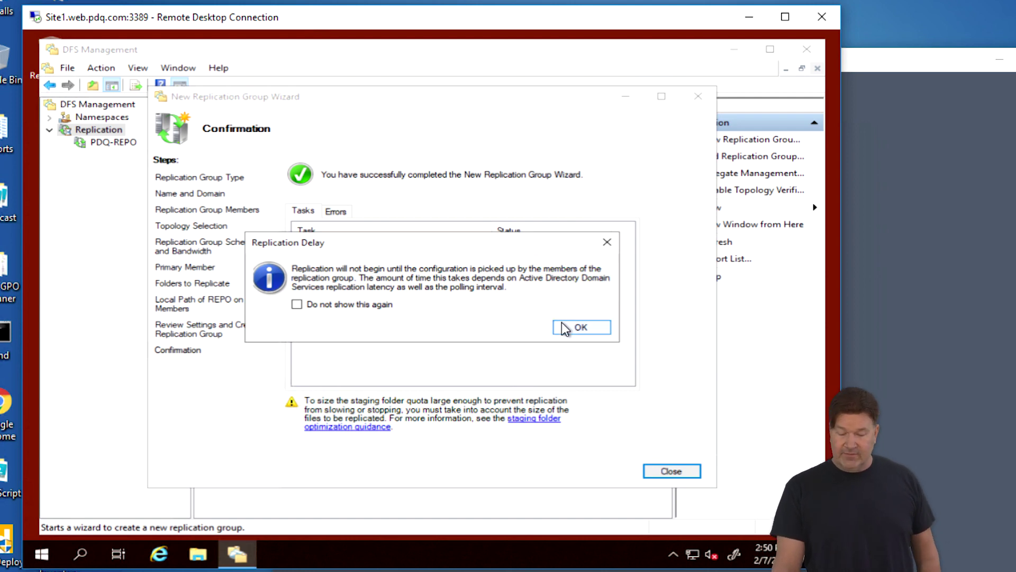
left_click(579, 328)
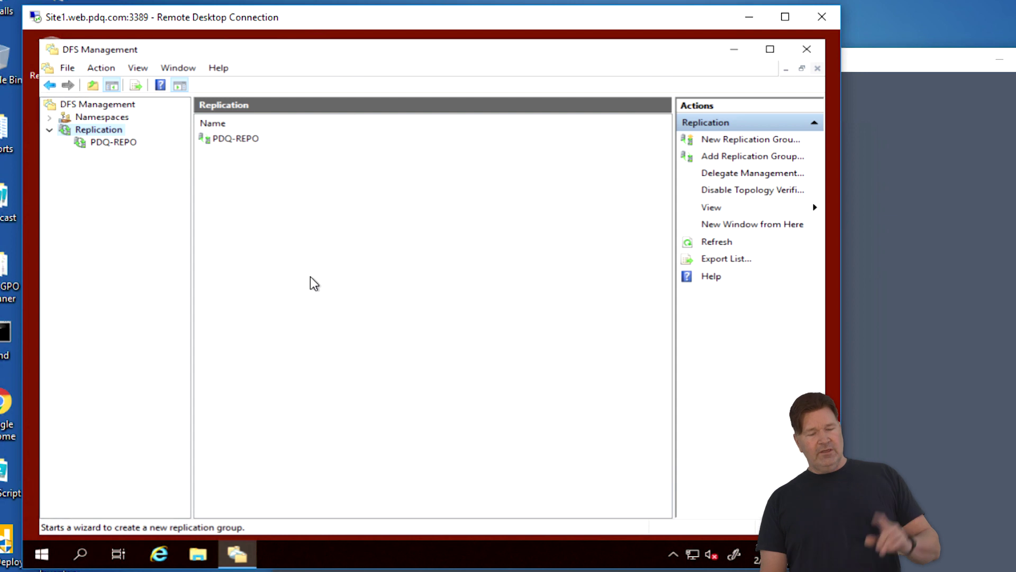
left_click(120, 145)
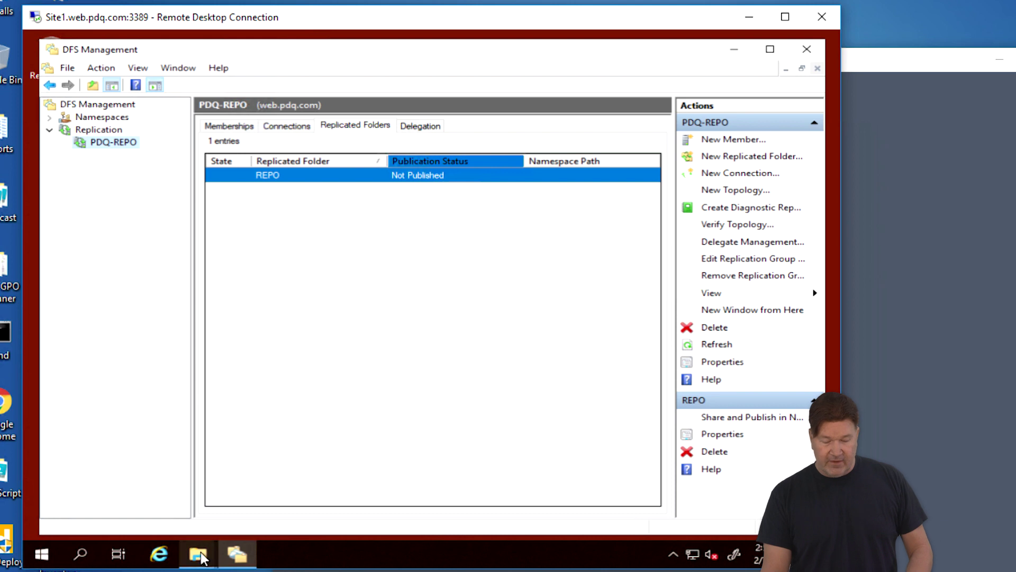
left_click(201, 552)
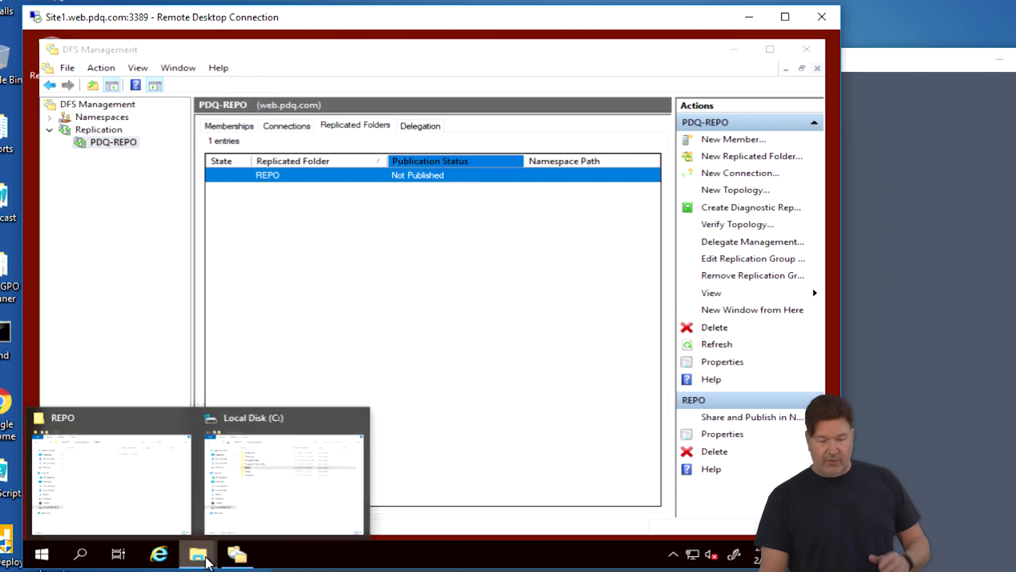
- Open the sharing settings of the REPO folder on Site1's C: drive
left_click(150, 506)
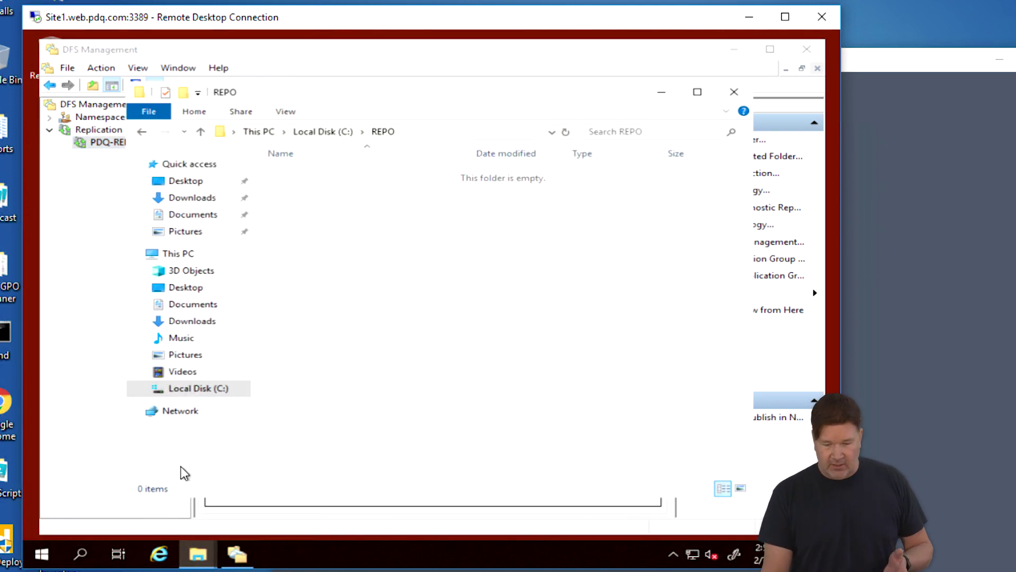
left_click(321, 133)
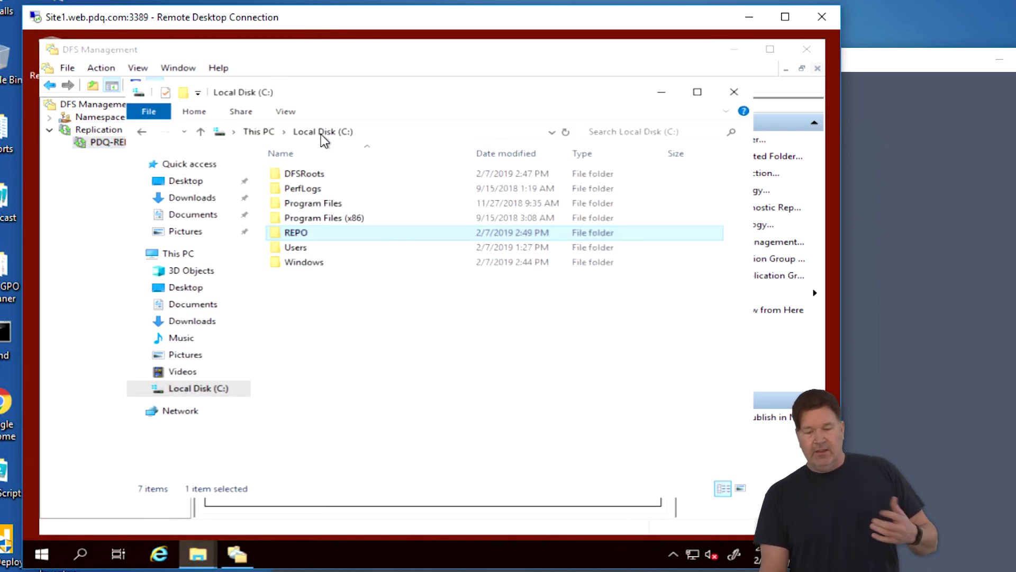
right_click(300, 235)
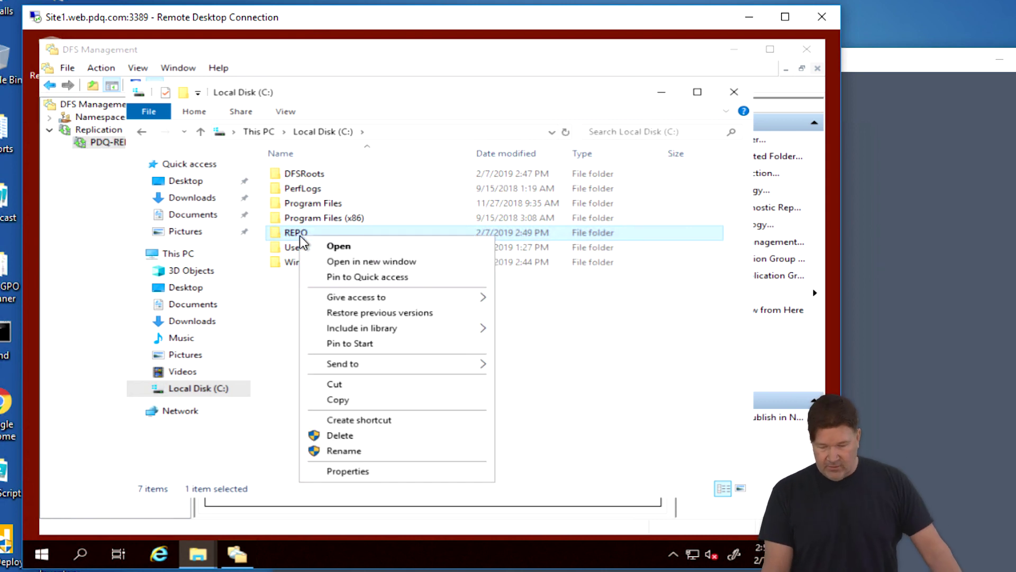
left_click(345, 470)
left_click(369, 232)
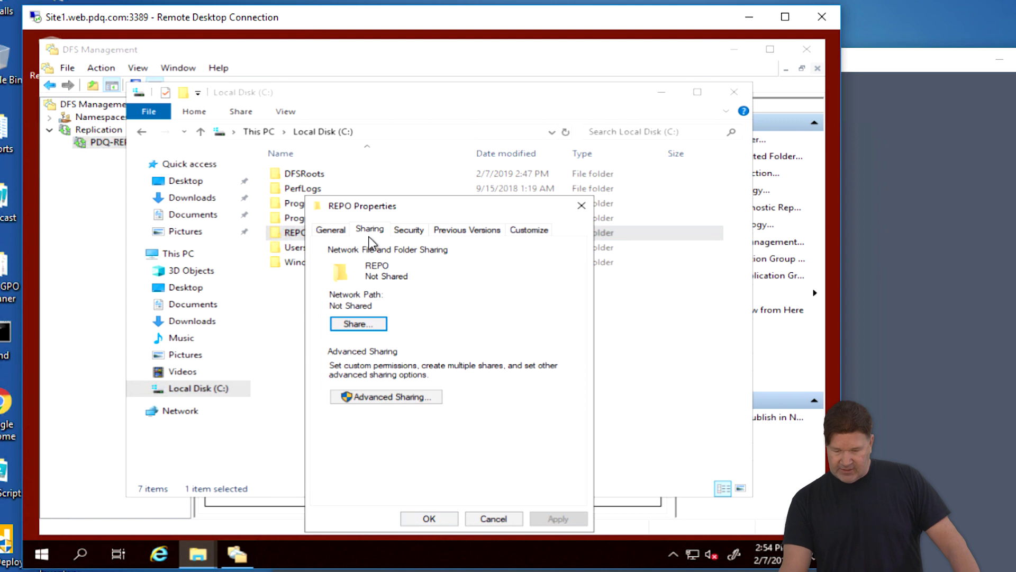
- Share C:\REPO on the network with Everyone at Read/Write
left_click(351, 321)
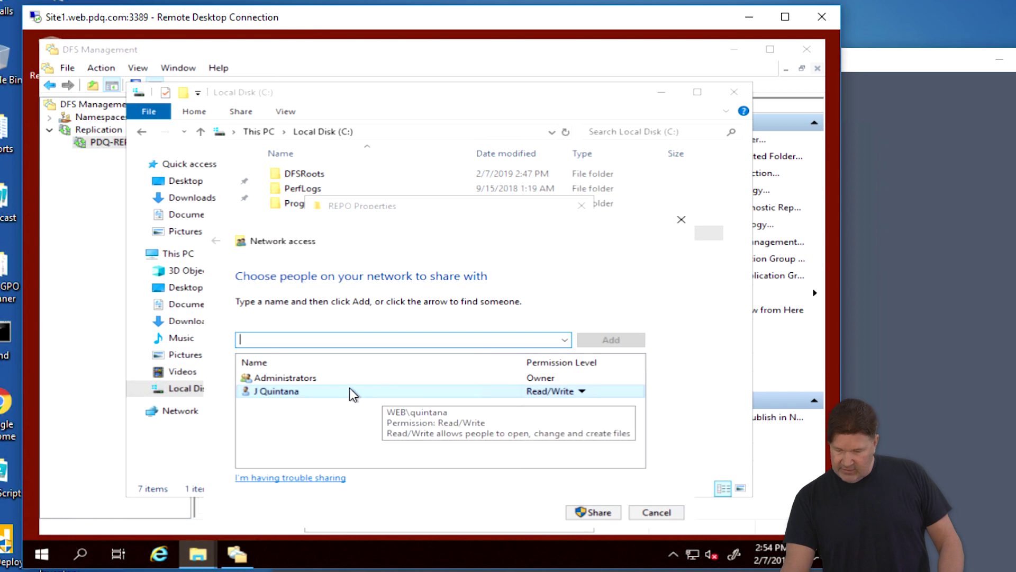
left_click(564, 339)
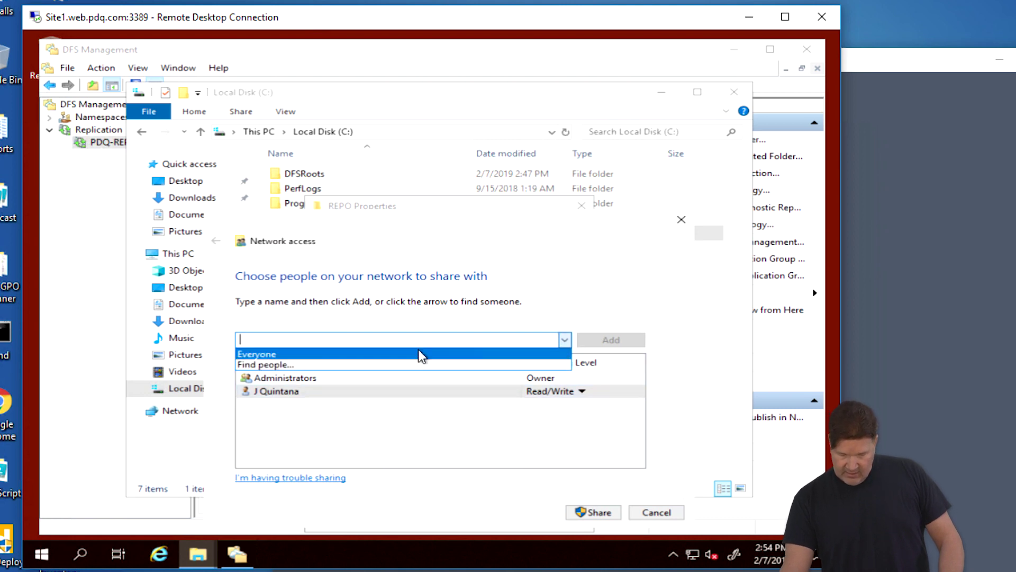
left_click(291, 354)
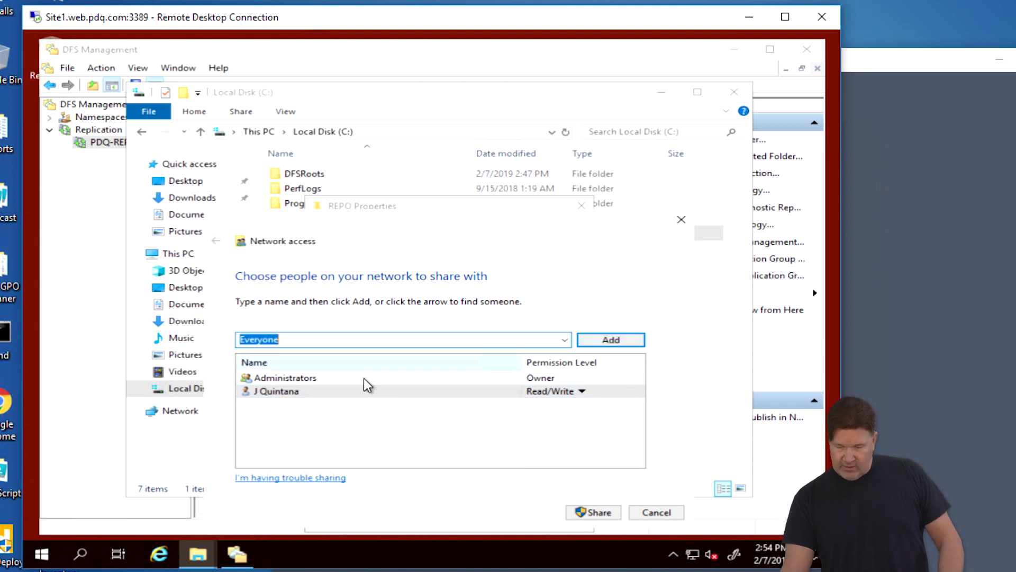
left_click(609, 339)
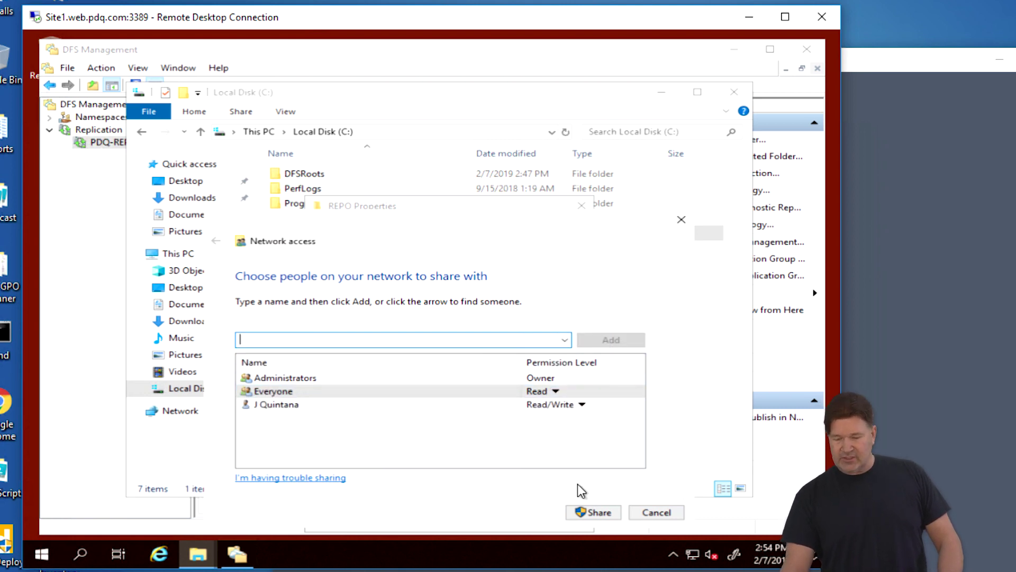
left_click(558, 392)
left_click(603, 411)
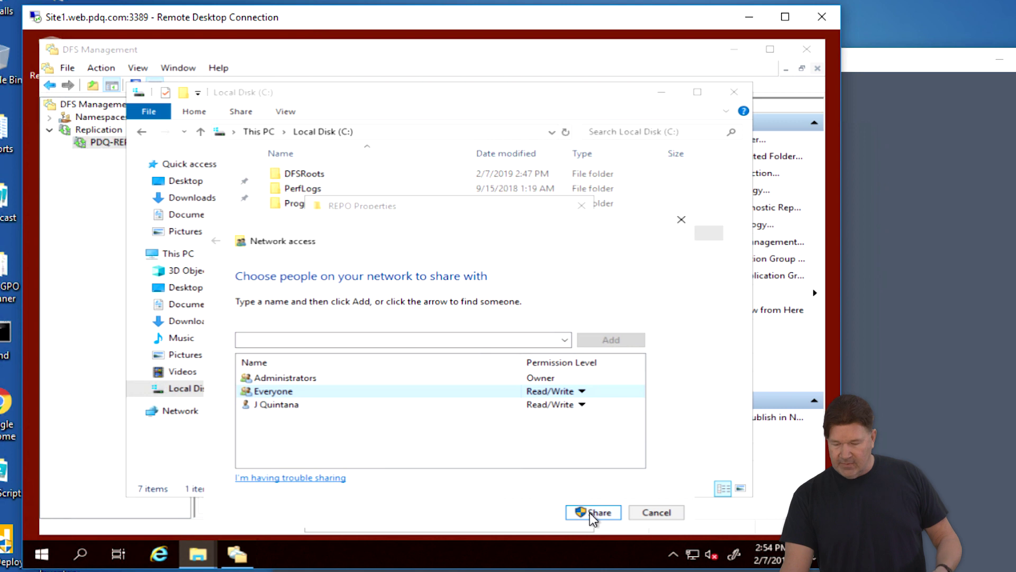
left_click(593, 513)
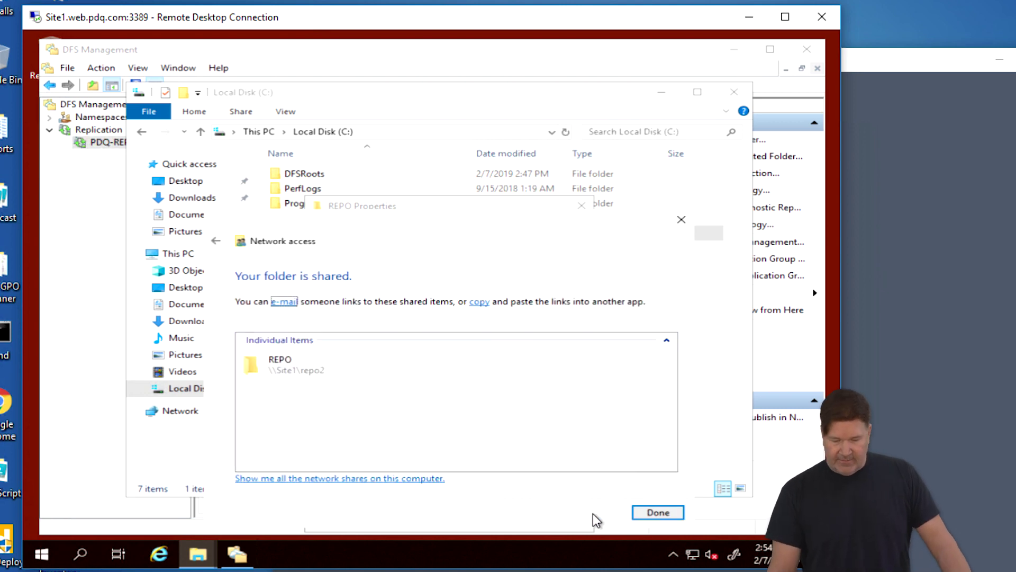
left_click(657, 511)
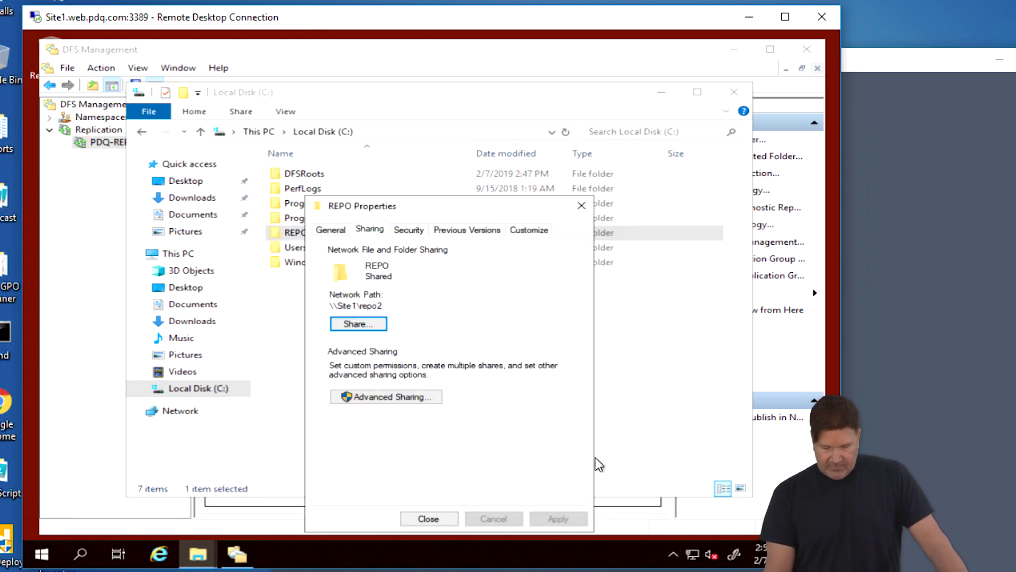
- Check the folder's Security permissions, close its properties, and switch to the Site2 session
left_click(419, 229)
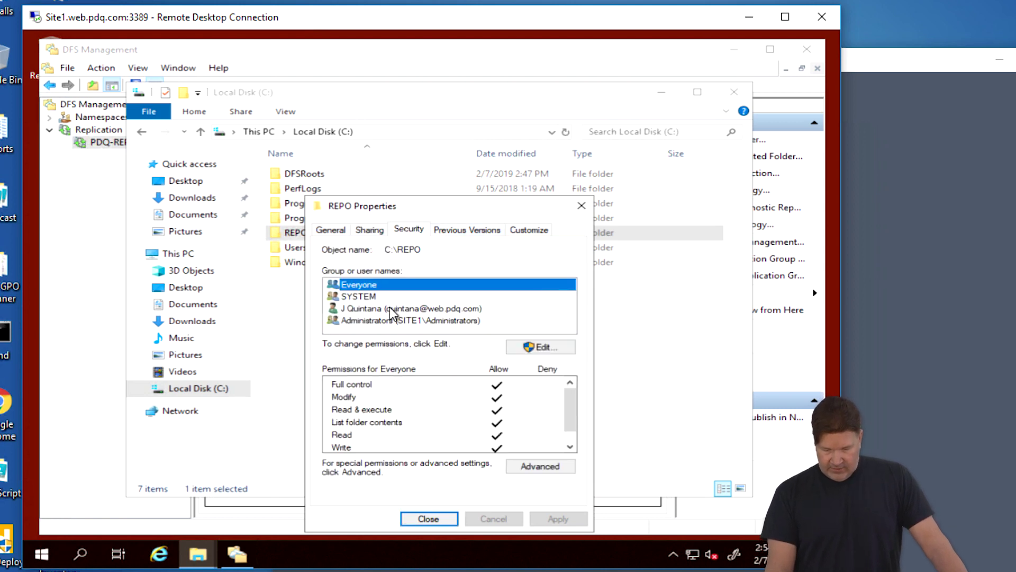
left_click(430, 519)
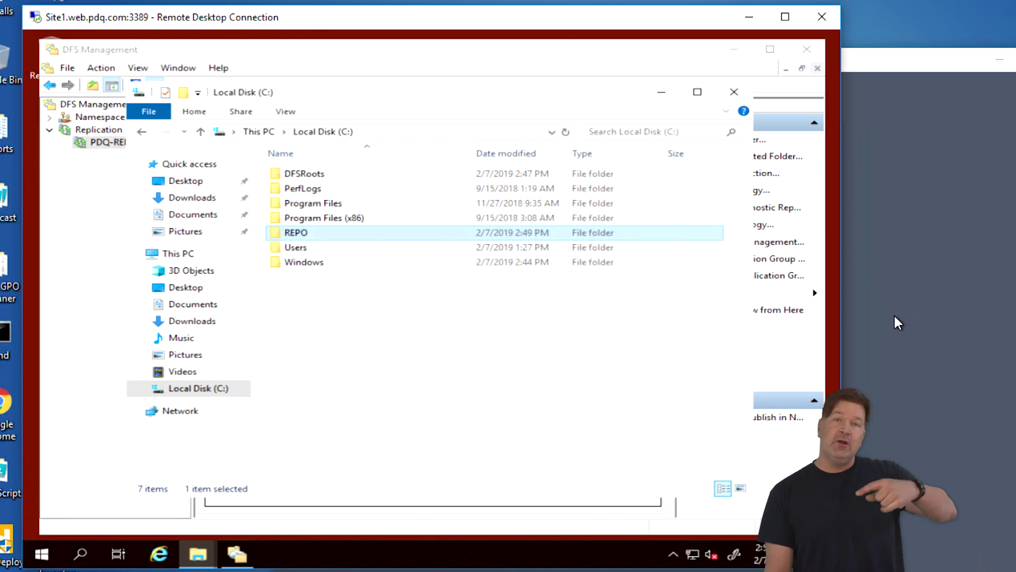
left_click(855, 297)
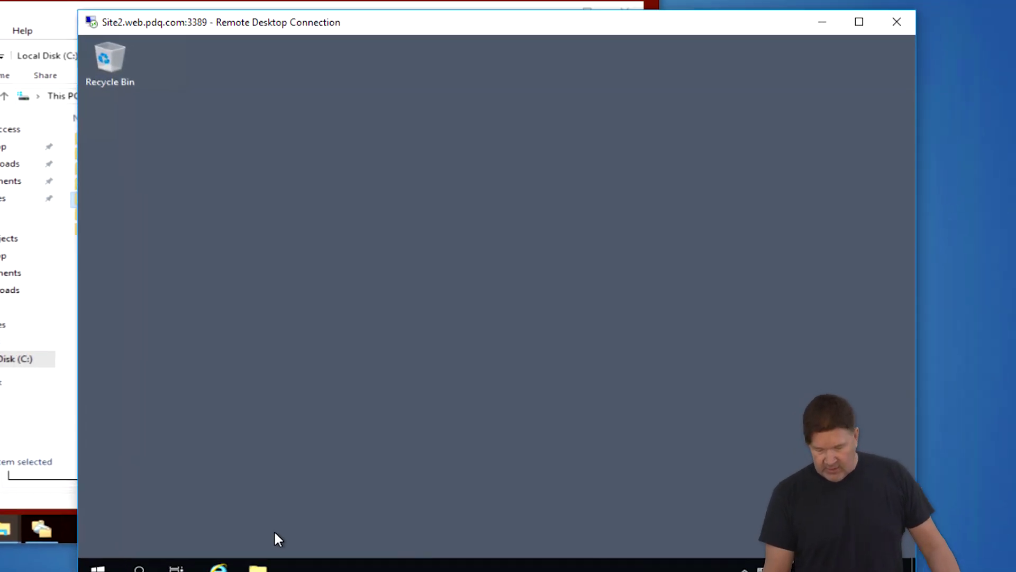
- Open the sharing settings of the REPO folder on Site2's C: drive
left_click(201, 566)
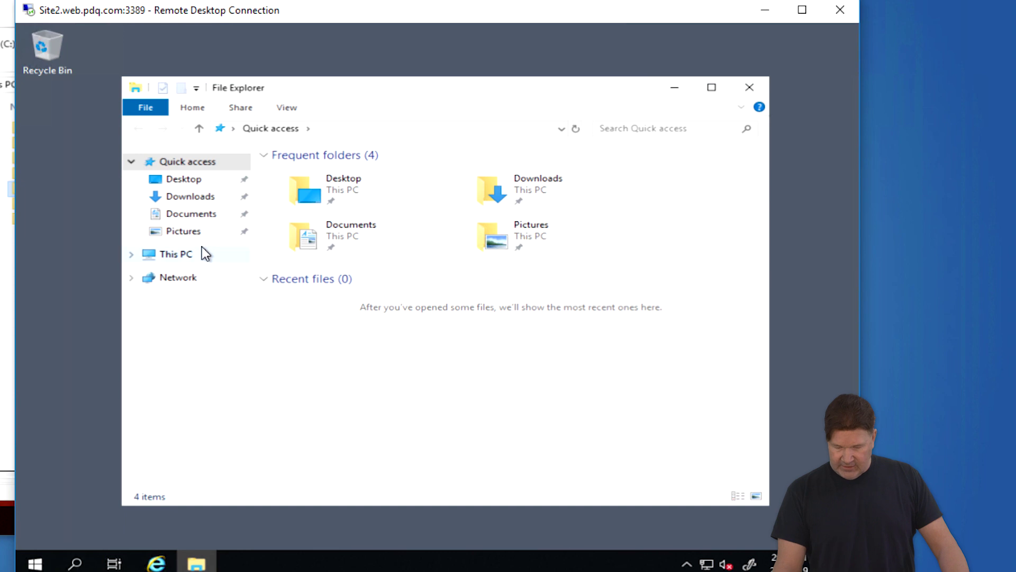
left_click(175, 255)
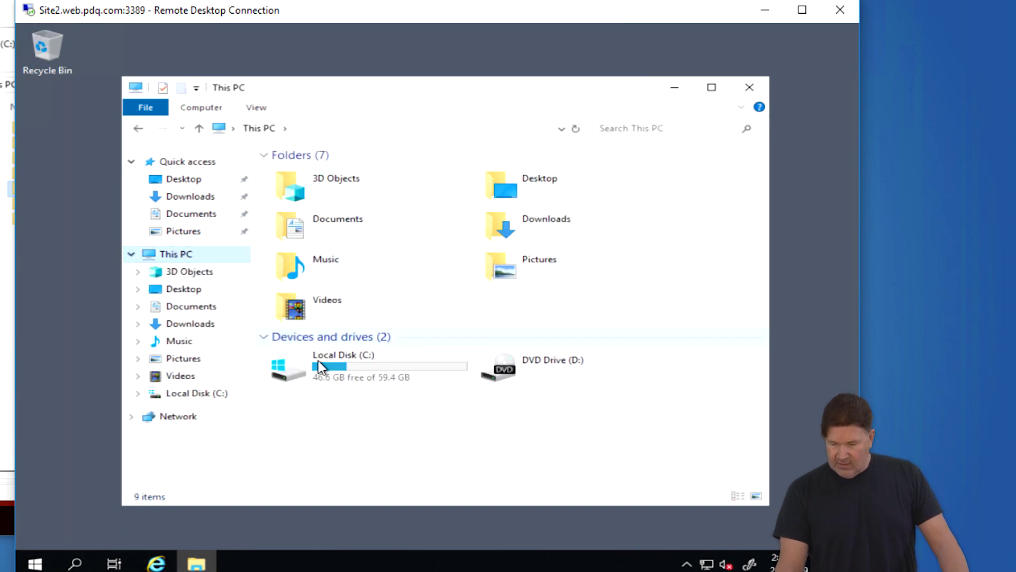
double_click(320, 362)
right_click(294, 217)
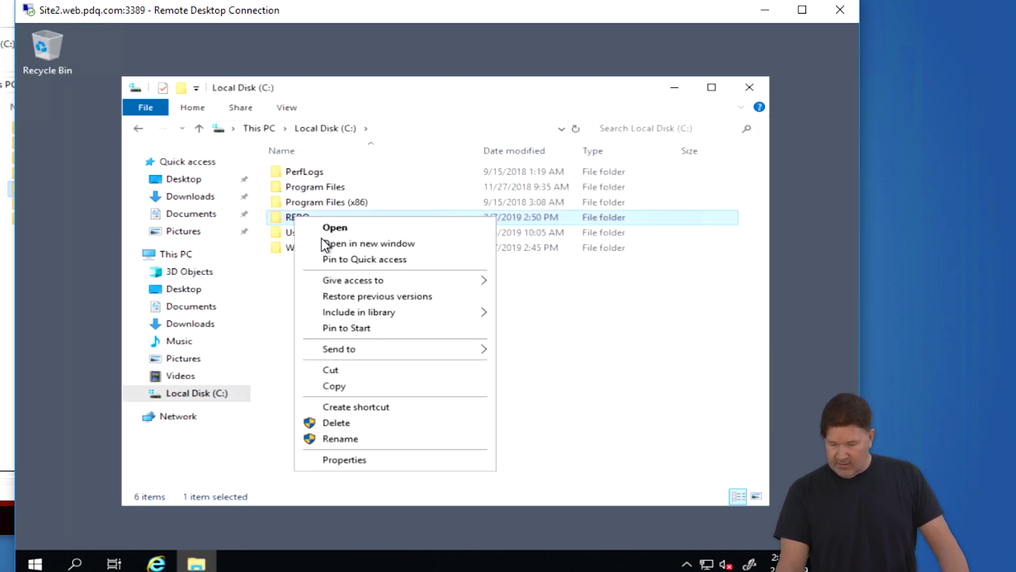
left_click(343, 460)
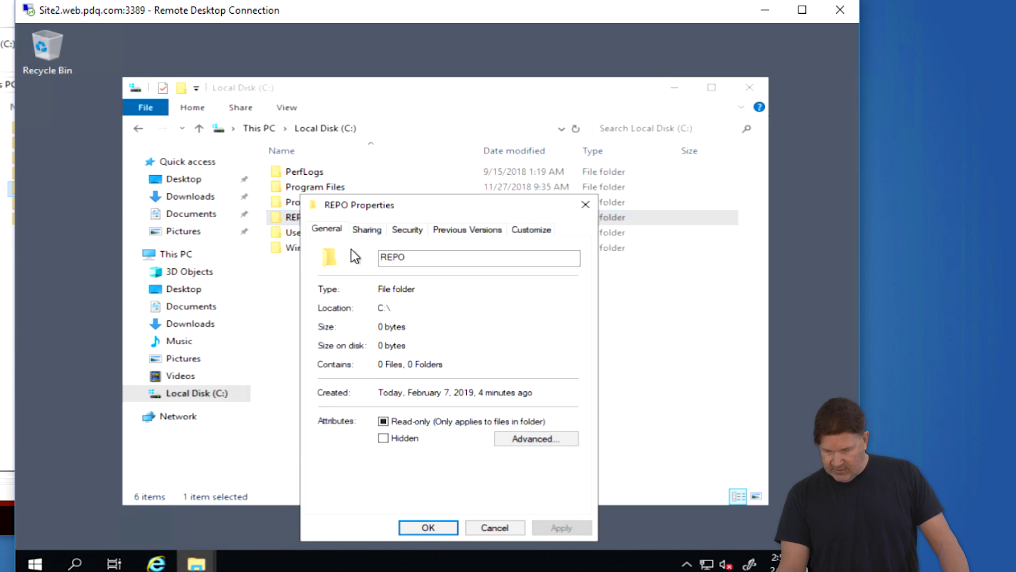
left_click(367, 229)
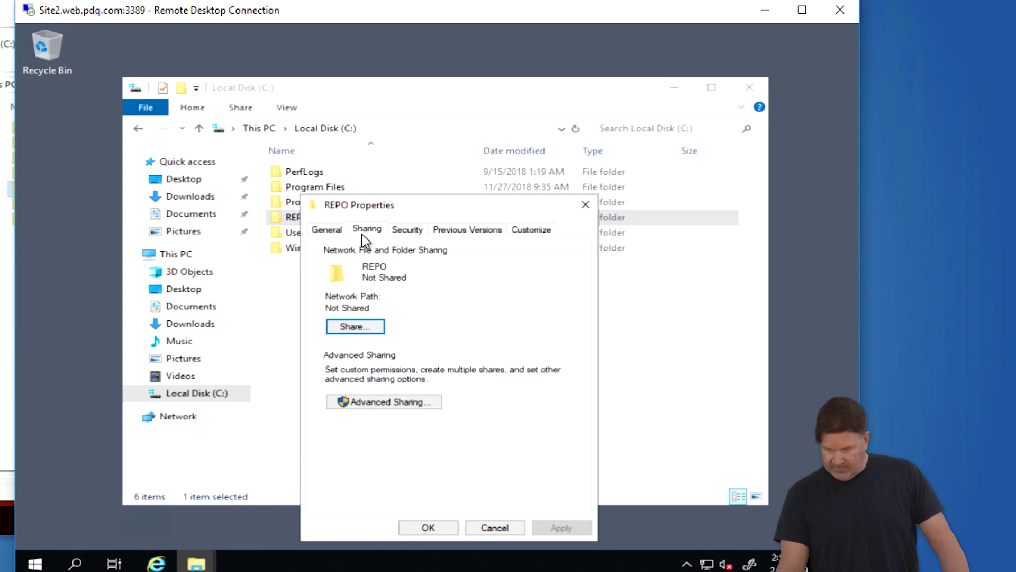
- Share Site2's C:\REPO with Everyone at Read/Write
left_click(356, 326)
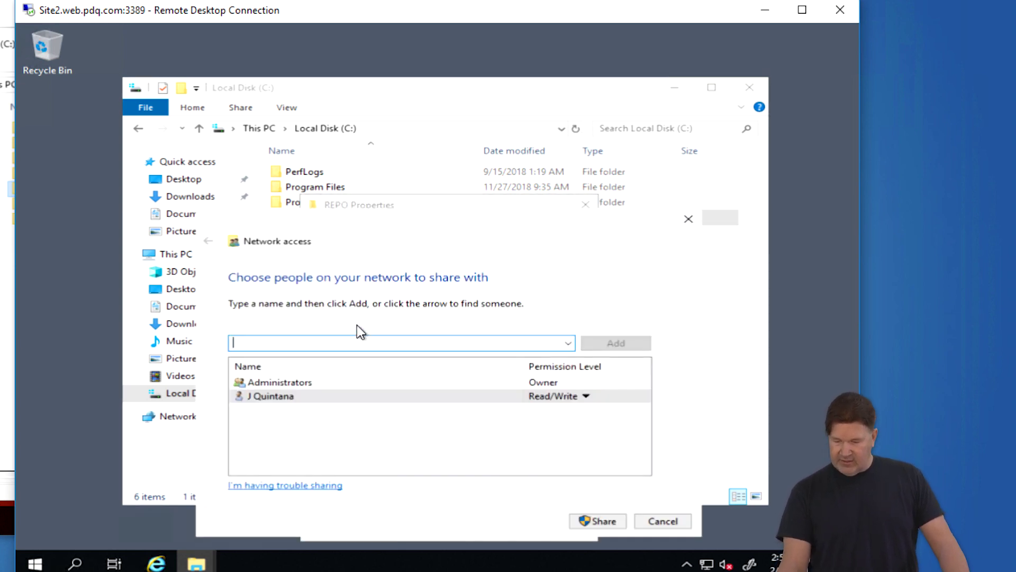
left_click(574, 343)
left_click(397, 344)
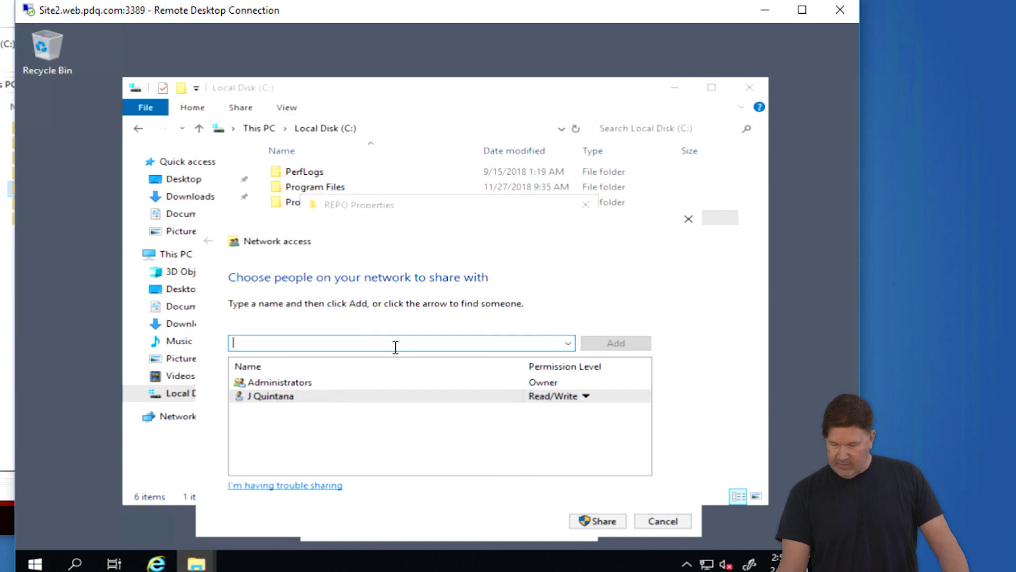
left_click(568, 343)
left_click(346, 354)
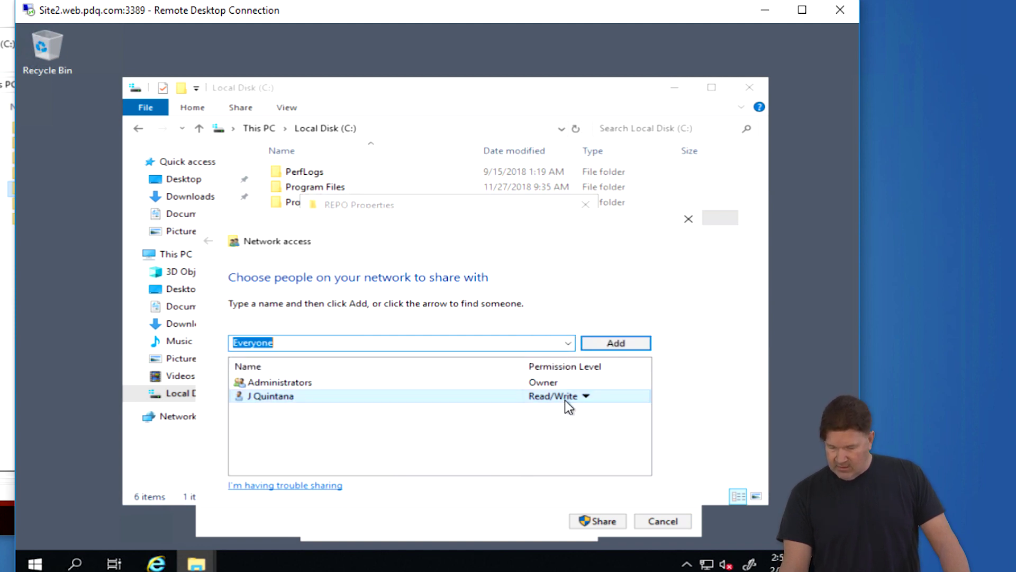
left_click(610, 346)
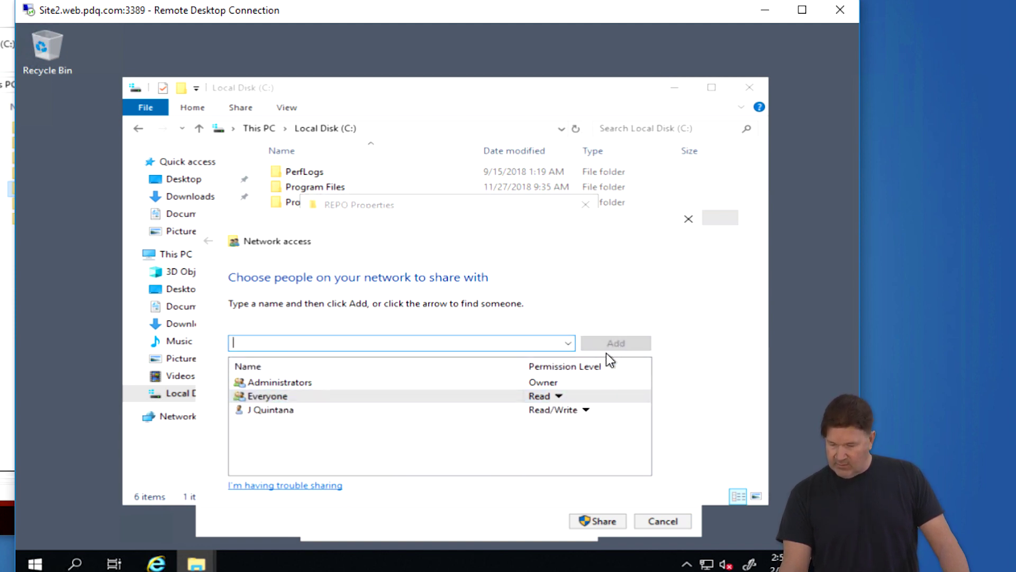
left_click(560, 396)
left_click(598, 411)
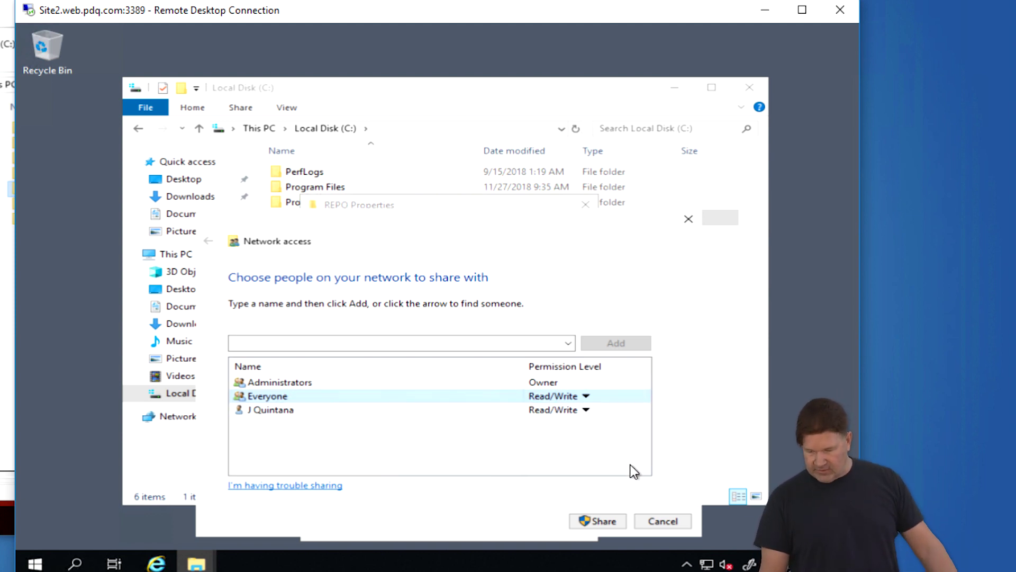
left_click(604, 519)
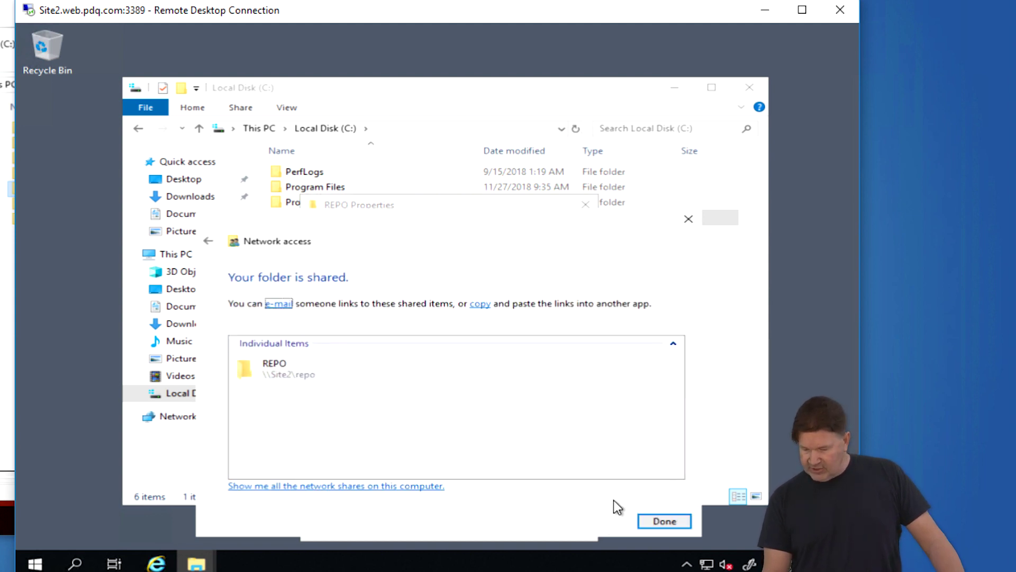
left_click(656, 521)
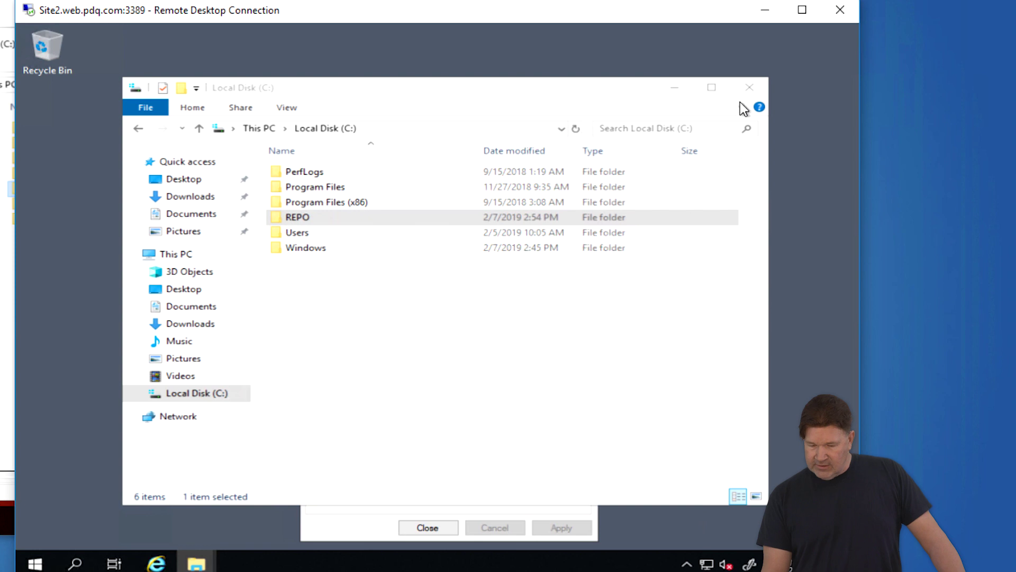
- Review the folder's Security permissions, close its properties, and return to Site1's DFS Management
left_click(749, 87)
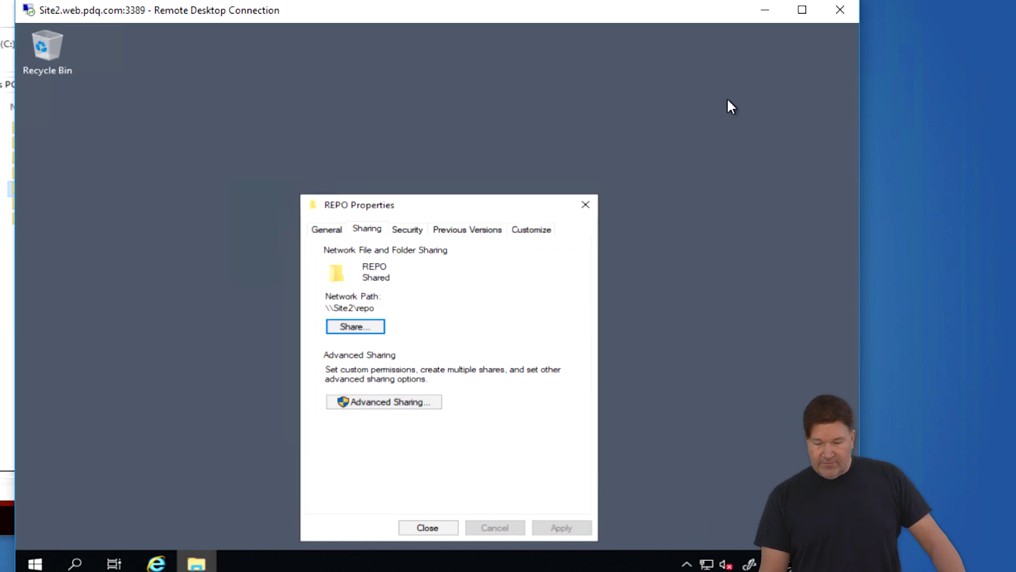
left_click(409, 232)
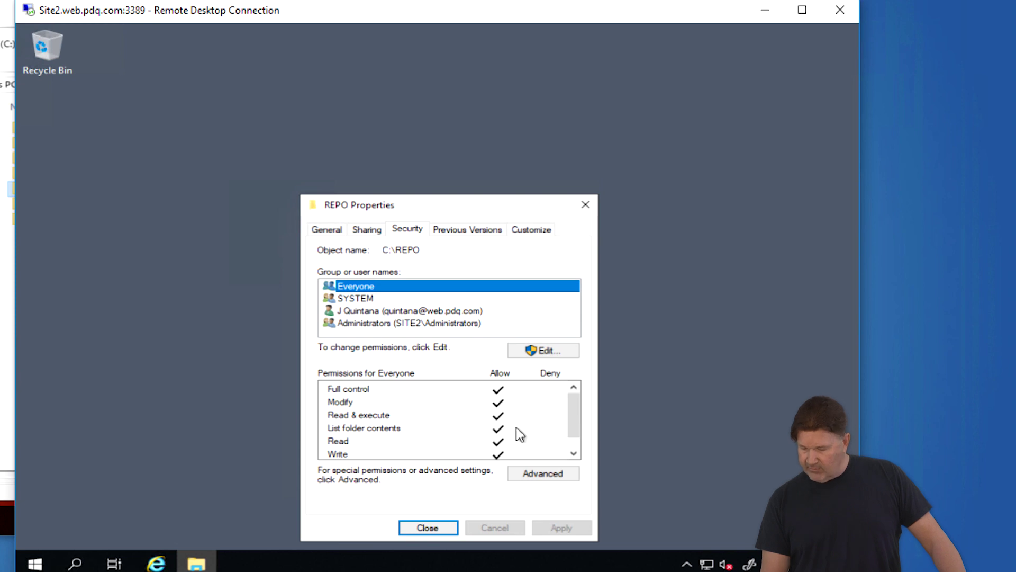
left_click(427, 527)
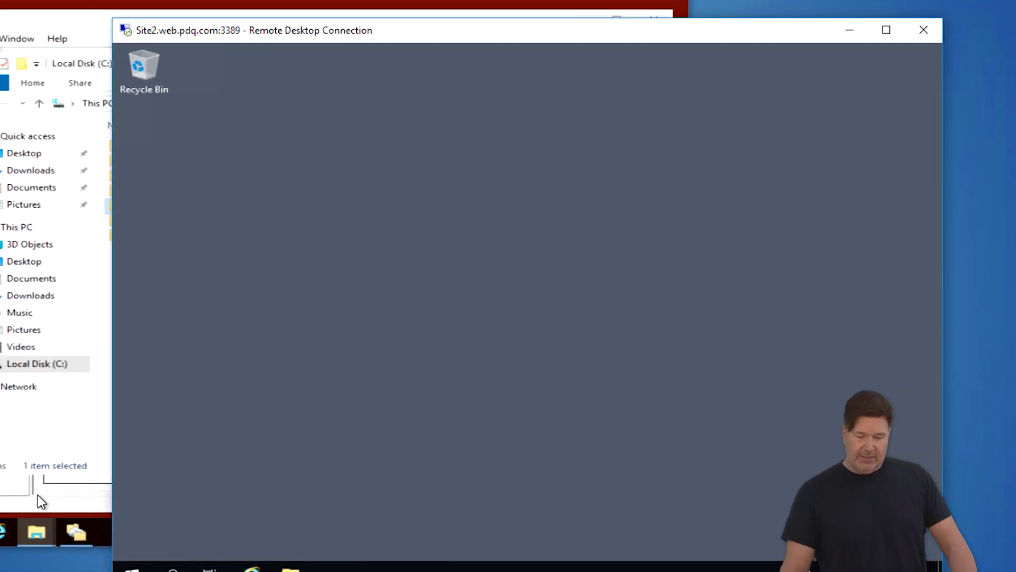
left_click(107, 469)
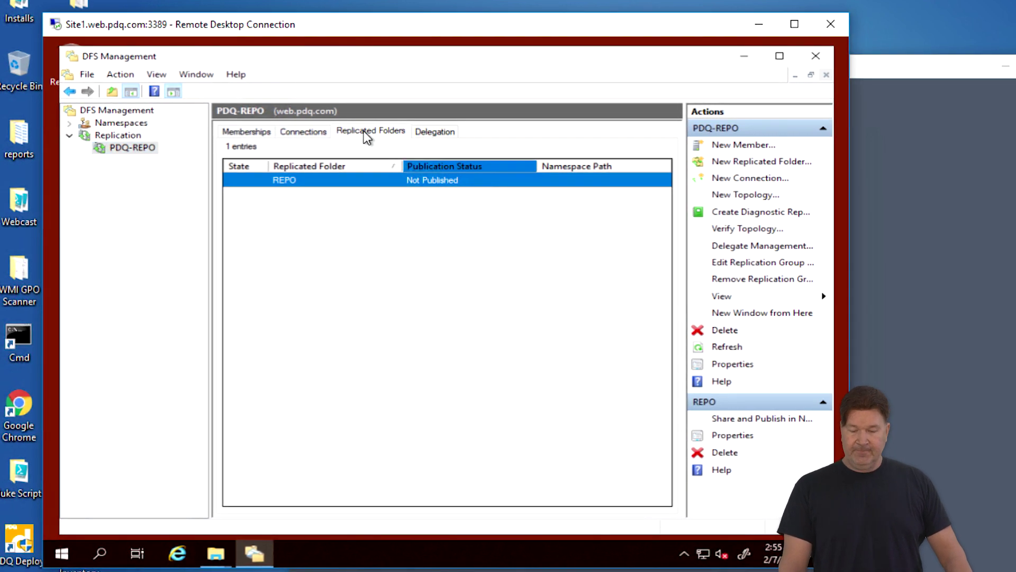
- Launch Share and Publish in Namespace for REPO, keeping the existing SITE1 and SITE2 shares
right_click(286, 180)
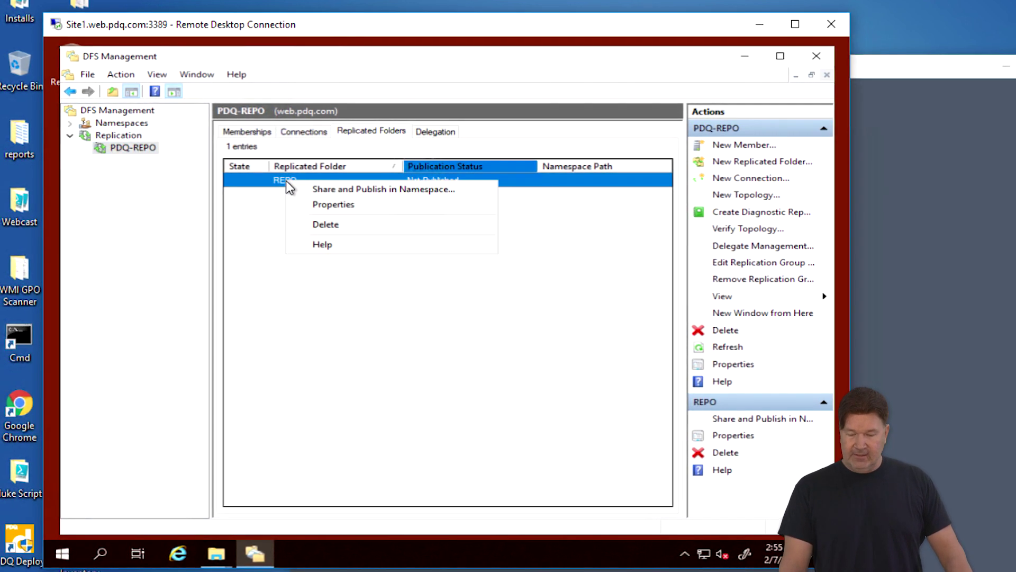
left_click(350, 192)
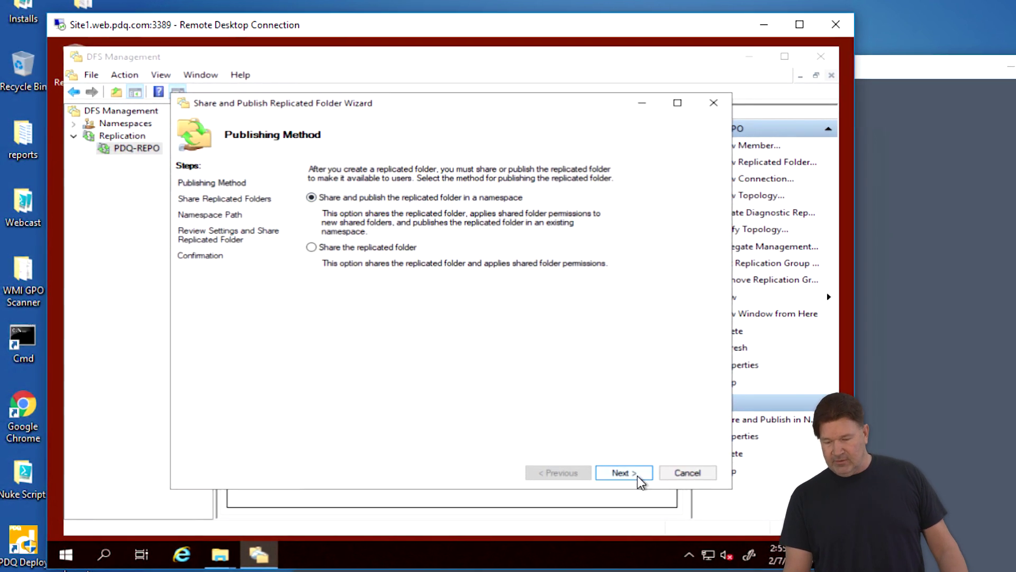
left_click(638, 477)
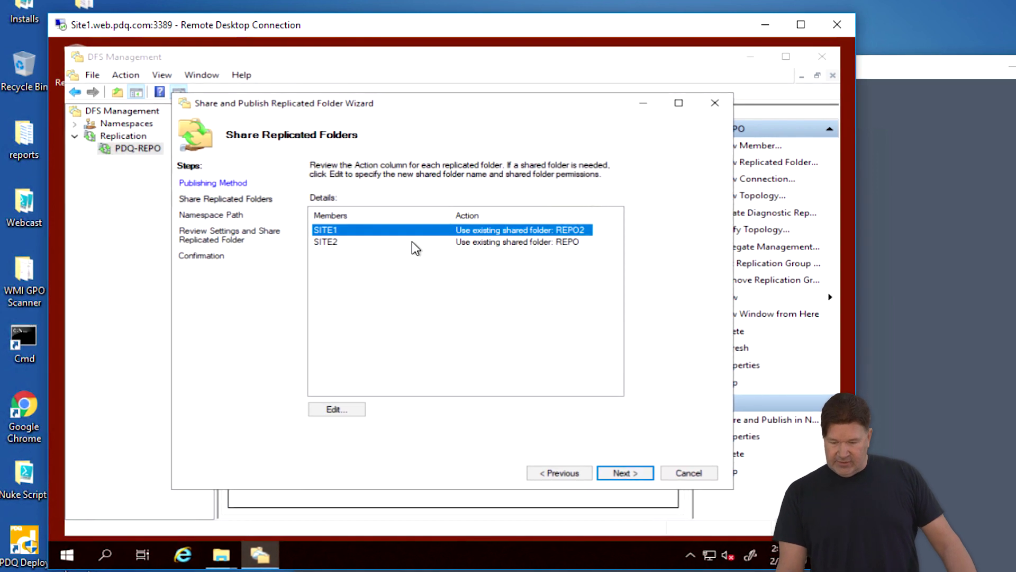
left_click(615, 472)
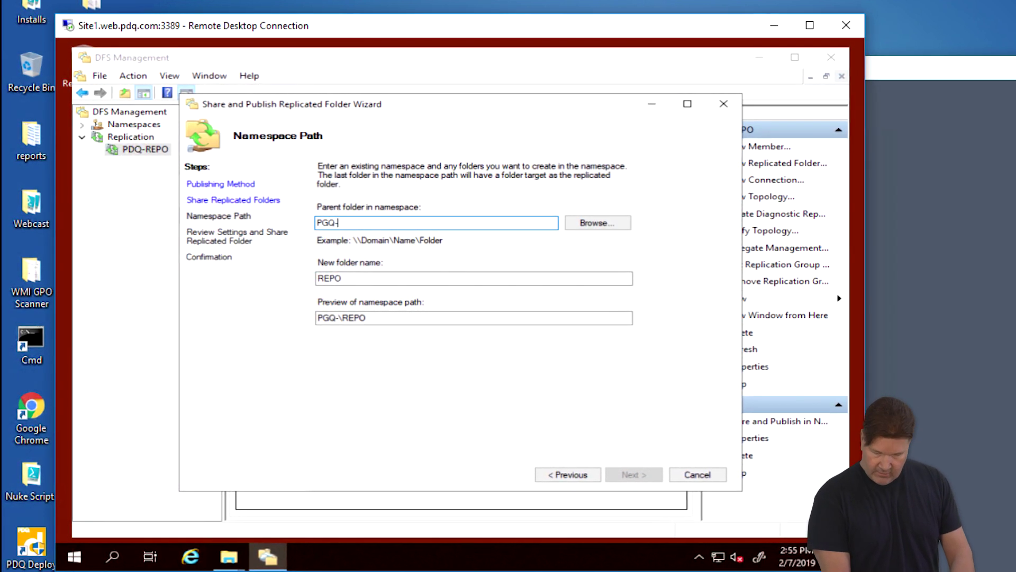
- Correct the parent folder to 'PDQ-REPO', then empty it so the preview reads \REPO
key("BackSpace")
type("DQ-R")
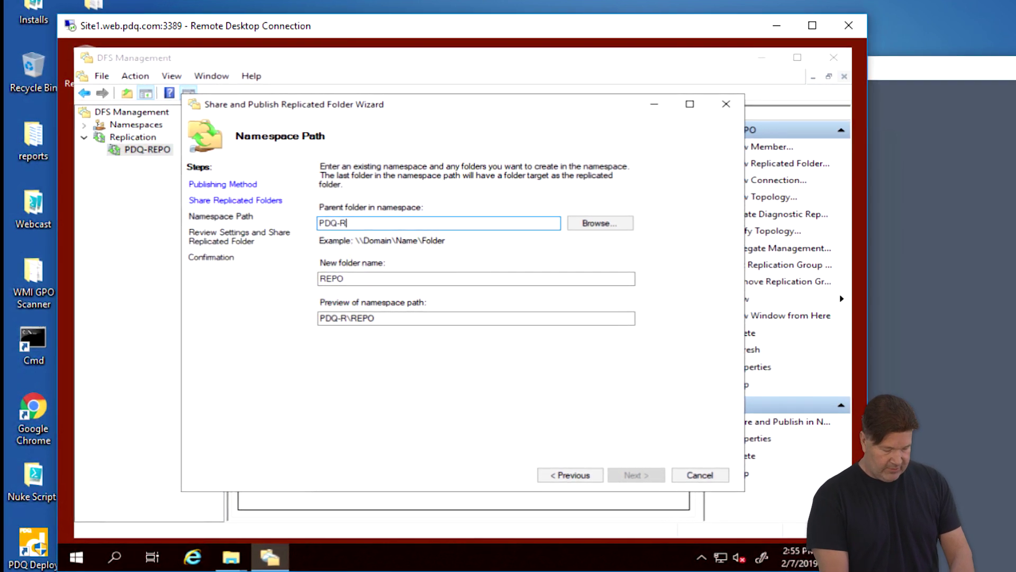
type("EPO")
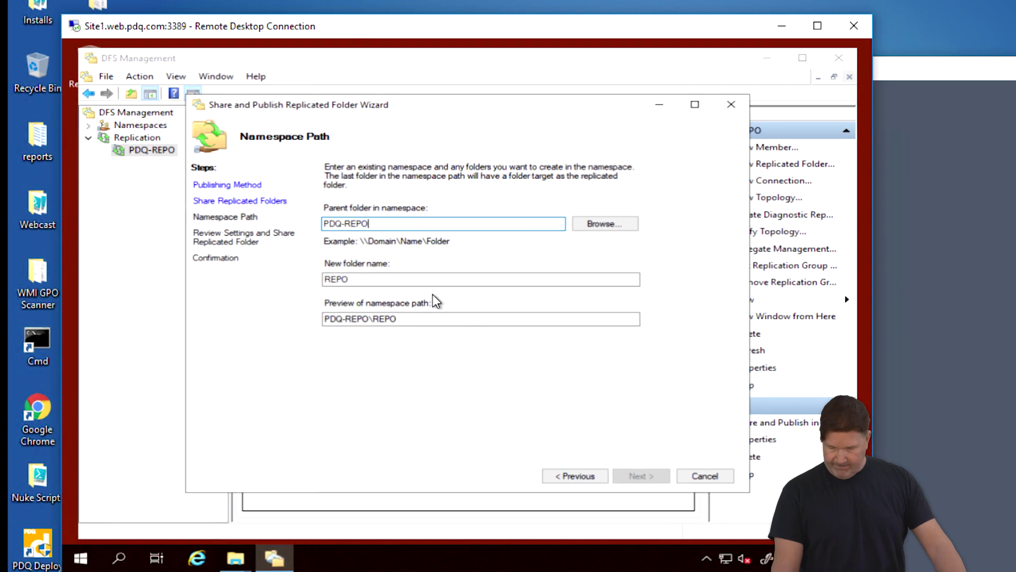
key("Tab")
key("Tab")
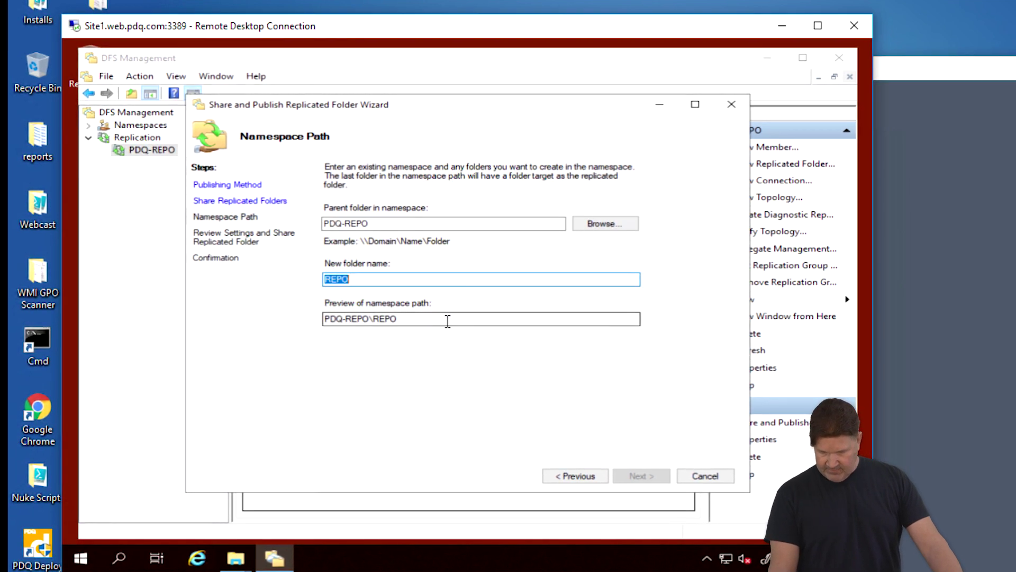
left_click_drag(371, 223, 311, 223)
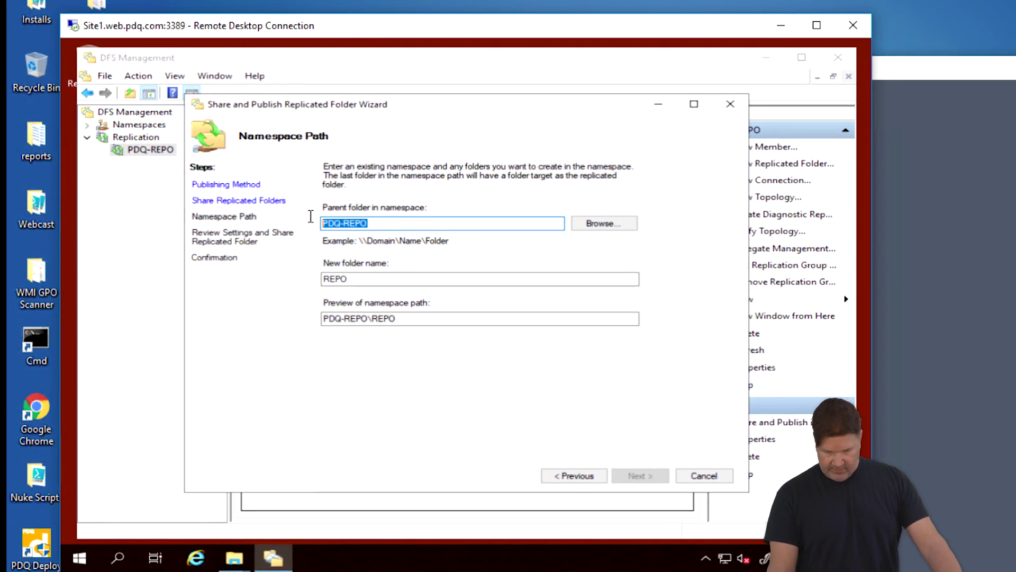
key("BackSpace")
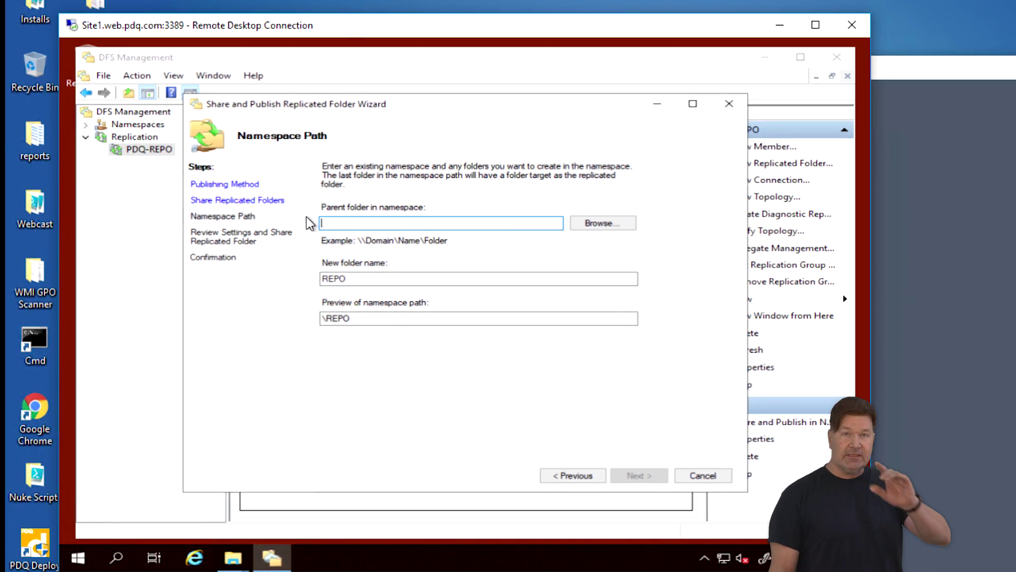
- Choose \\web.pdq.com\REPO as the parent folder in the namespace
left_click(587, 226)
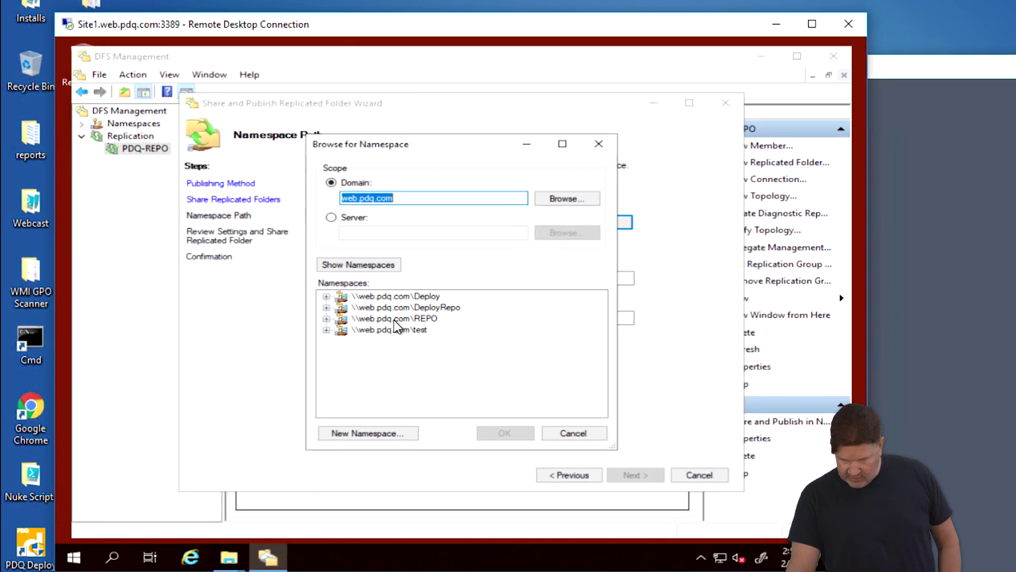
left_click(397, 319)
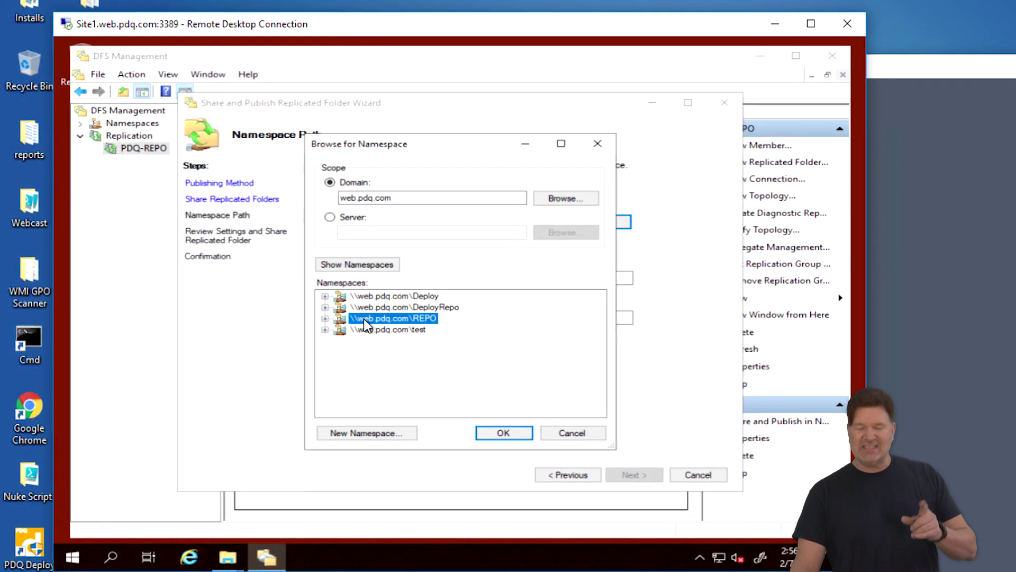
left_click(513, 439)
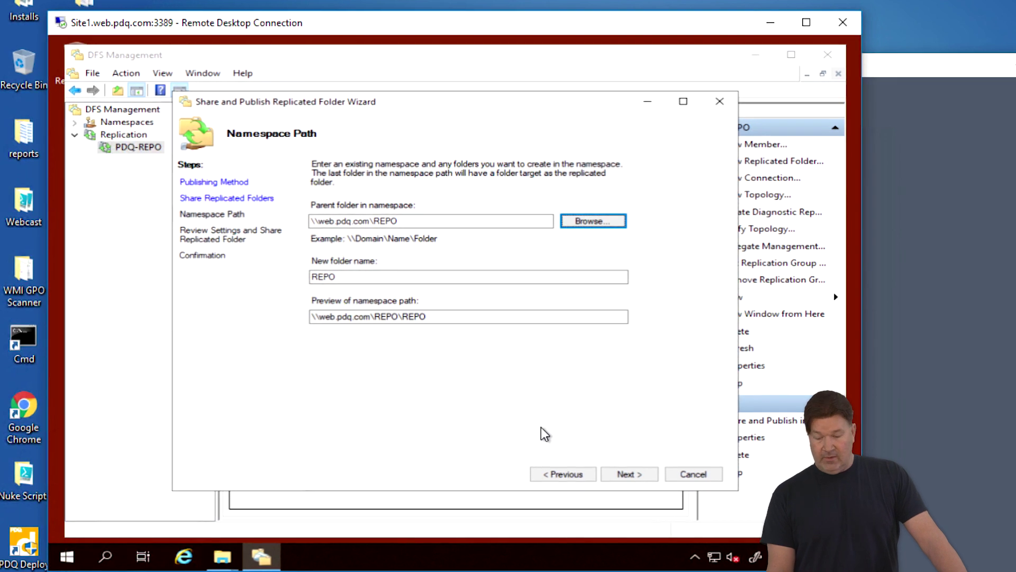
- Name the new namespace folder 'Files', then share and publish REPO
left_click(631, 474)
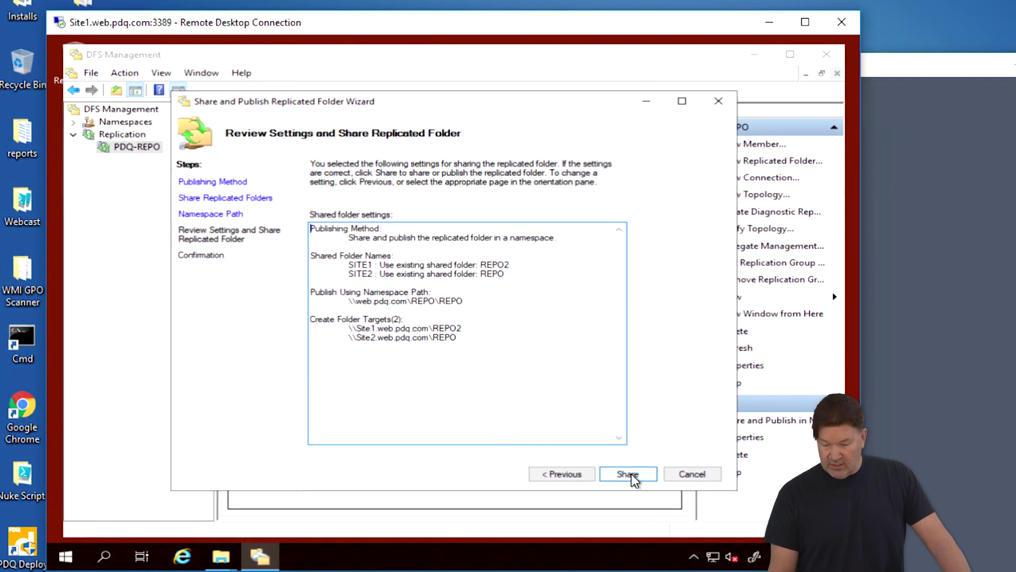
left_click(578, 480)
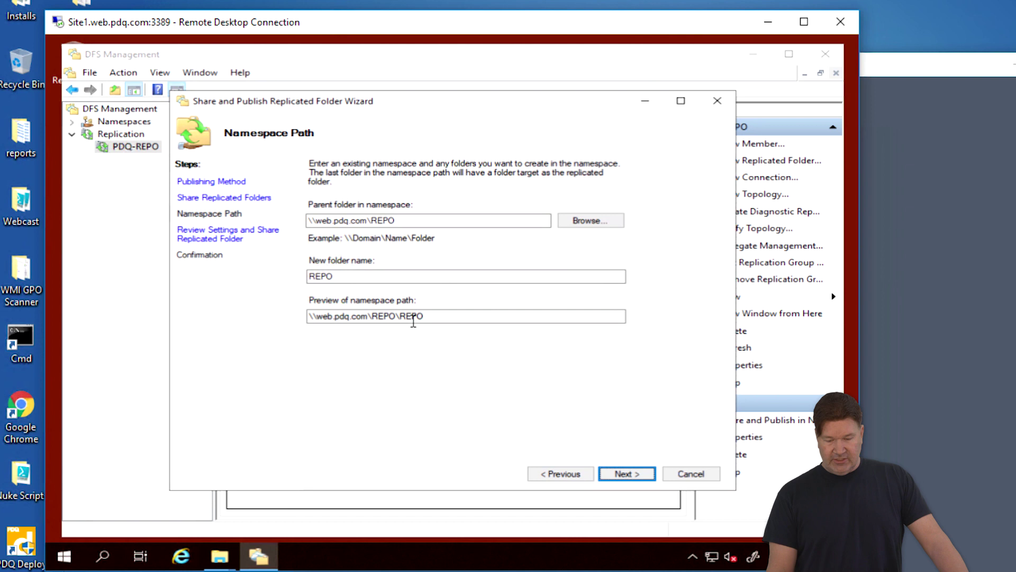
left_click_drag(350, 278, 297, 274)
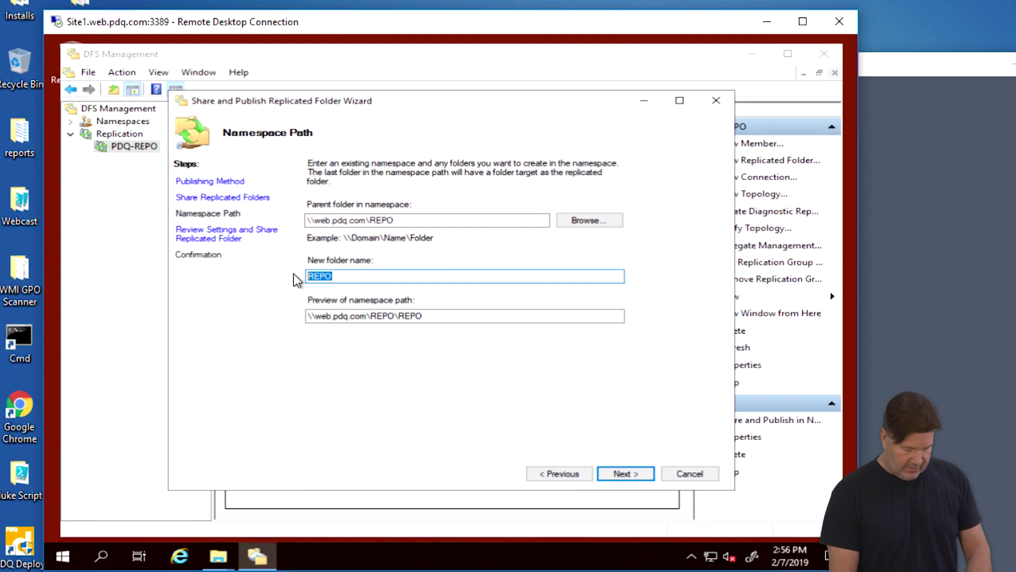
type("Files")
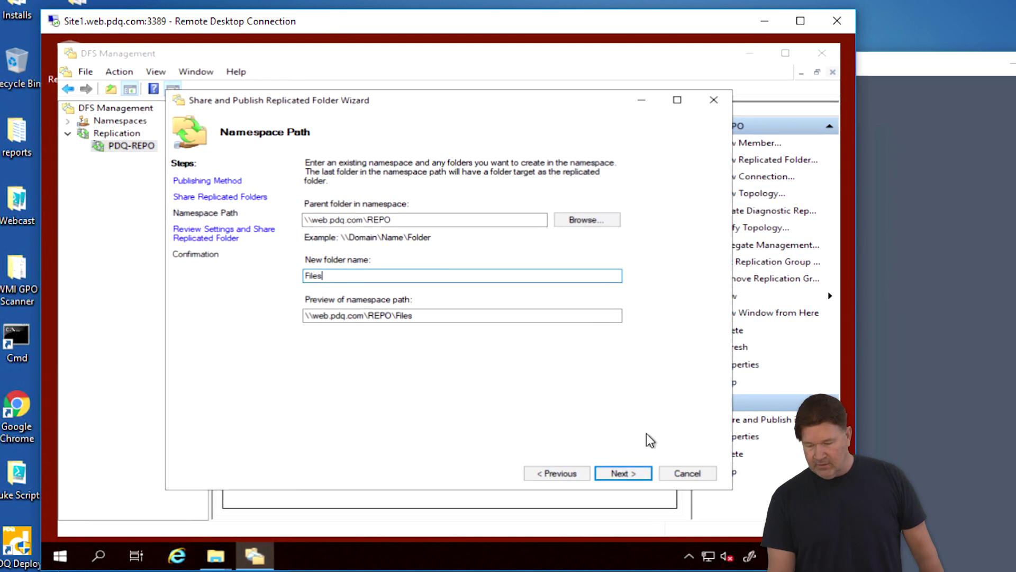
left_click(622, 473)
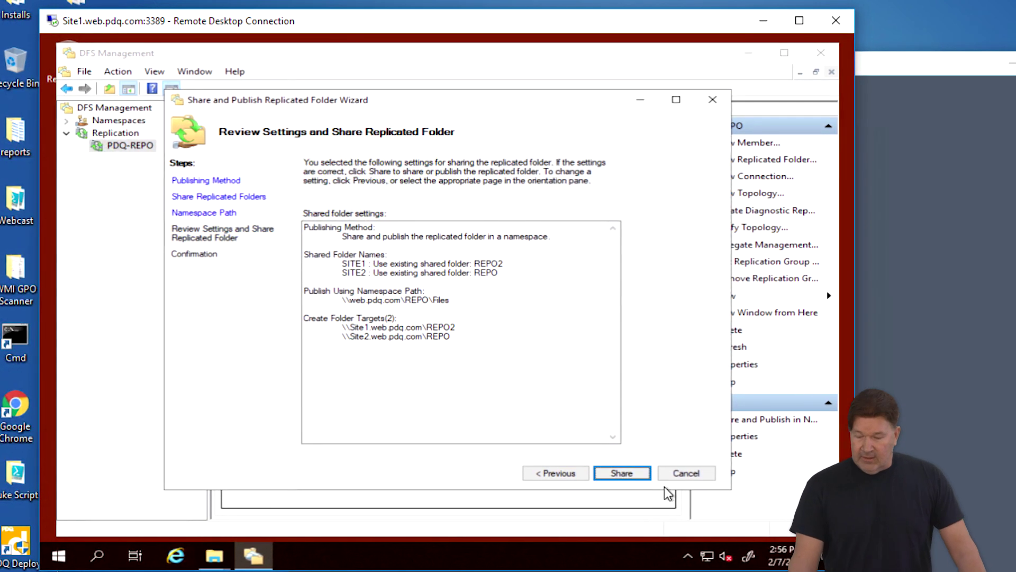
left_click(629, 474)
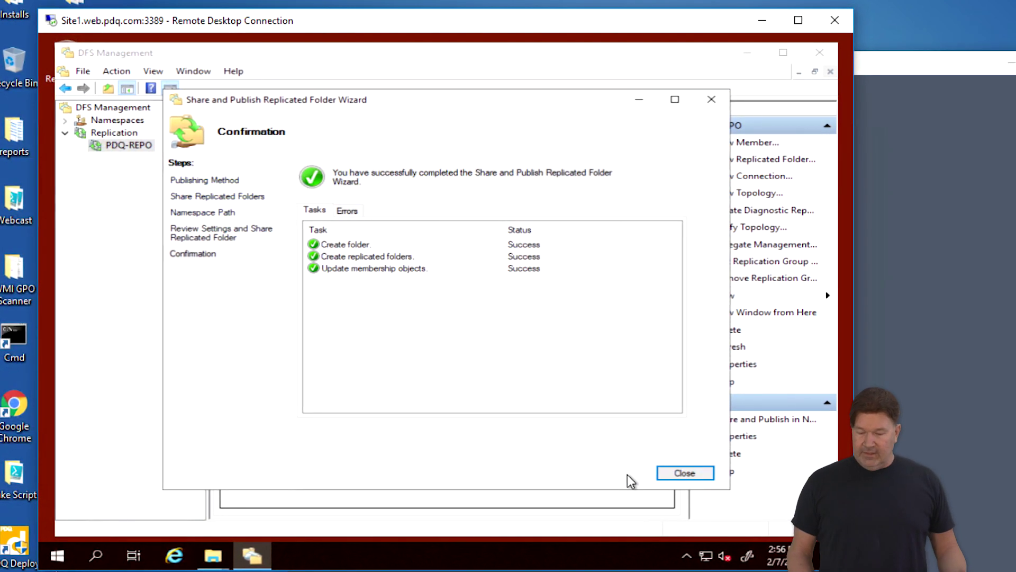
left_click(684, 473)
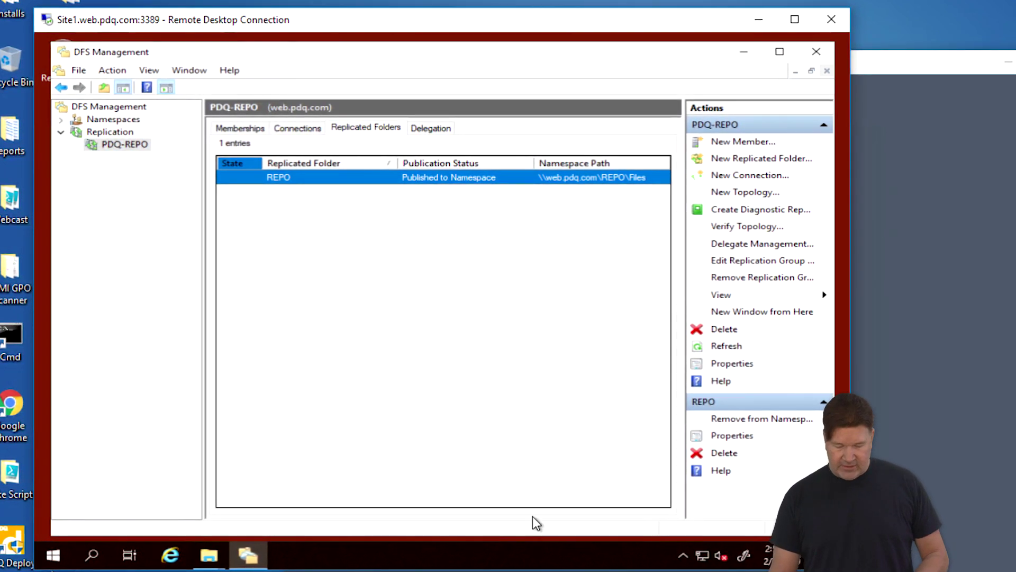
- Add an empty text document named site1.txt to SITE1's C:\REPO folder
mouse_move(224, 560)
left_click(158, 507)
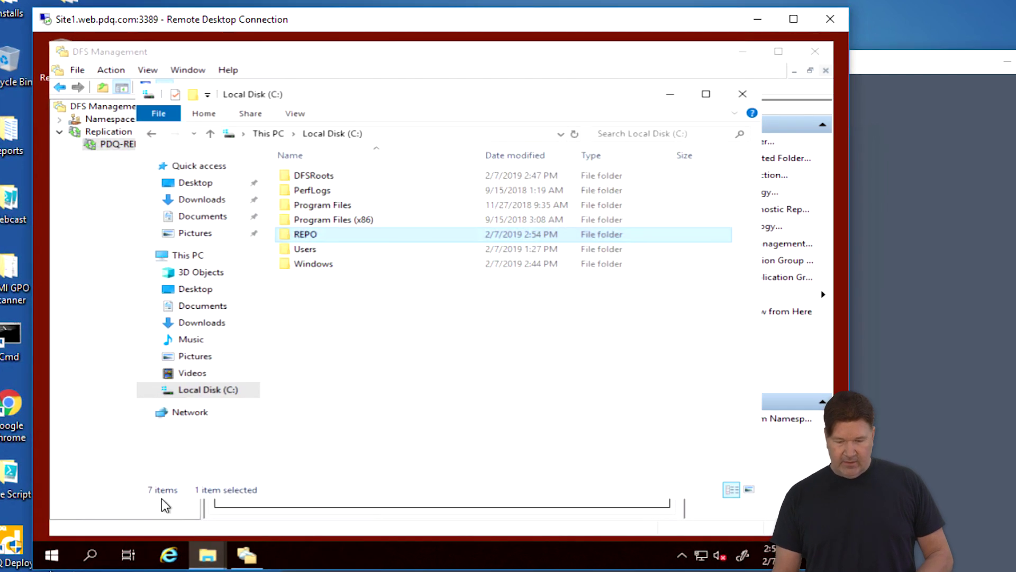
double_click(302, 236)
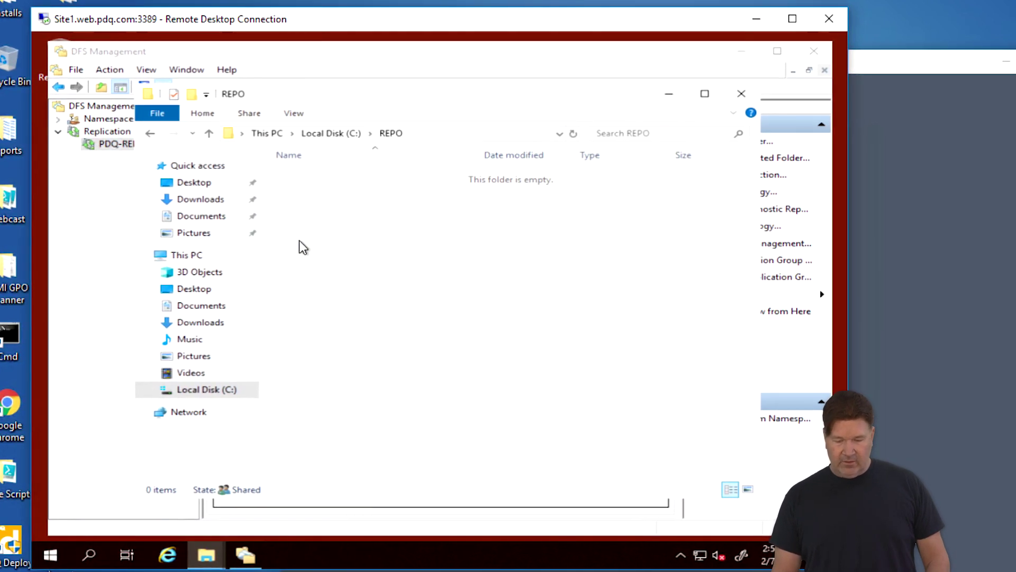
right_click(326, 237)
mouse_move(369, 405)
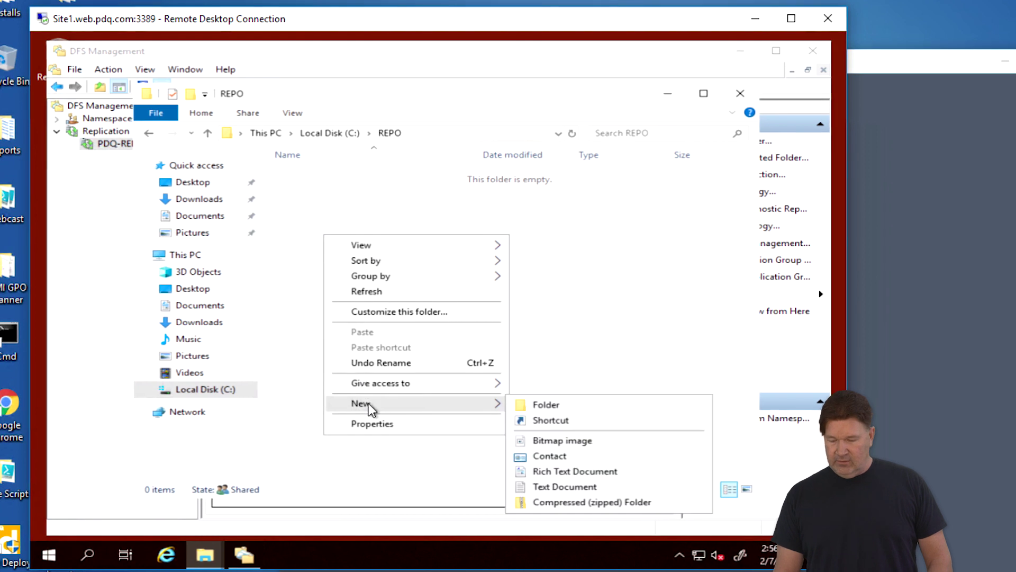
left_click(556, 484)
type("test")
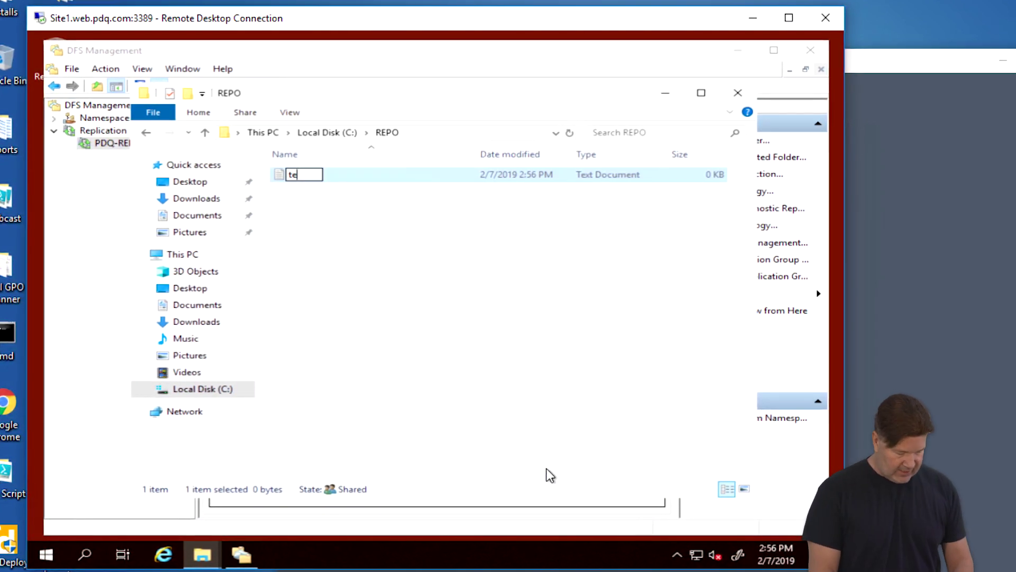
key("BackSpace")
key("BackSpace")
key("BackSpace")
key("BackSpace")
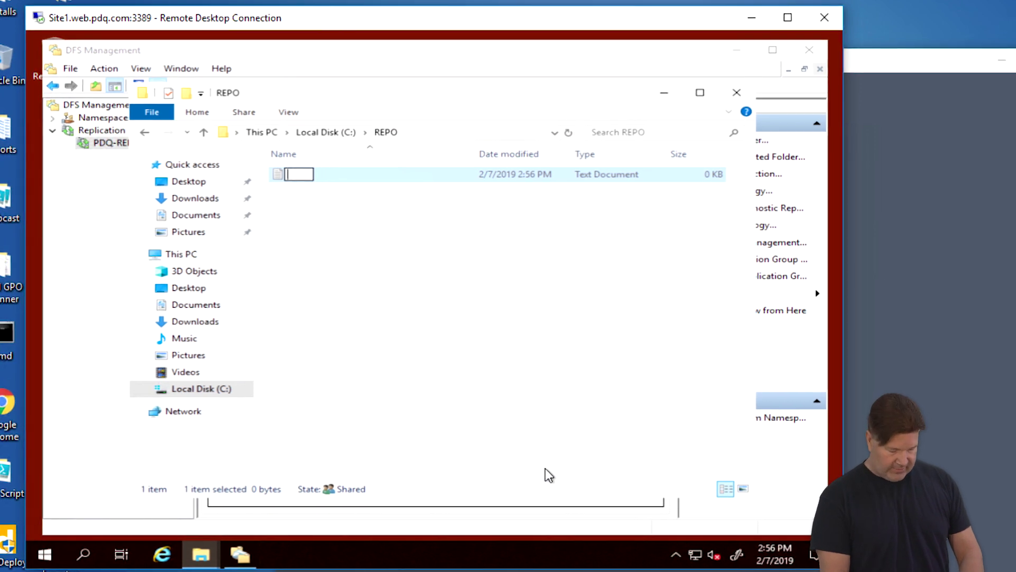
type("site1.")
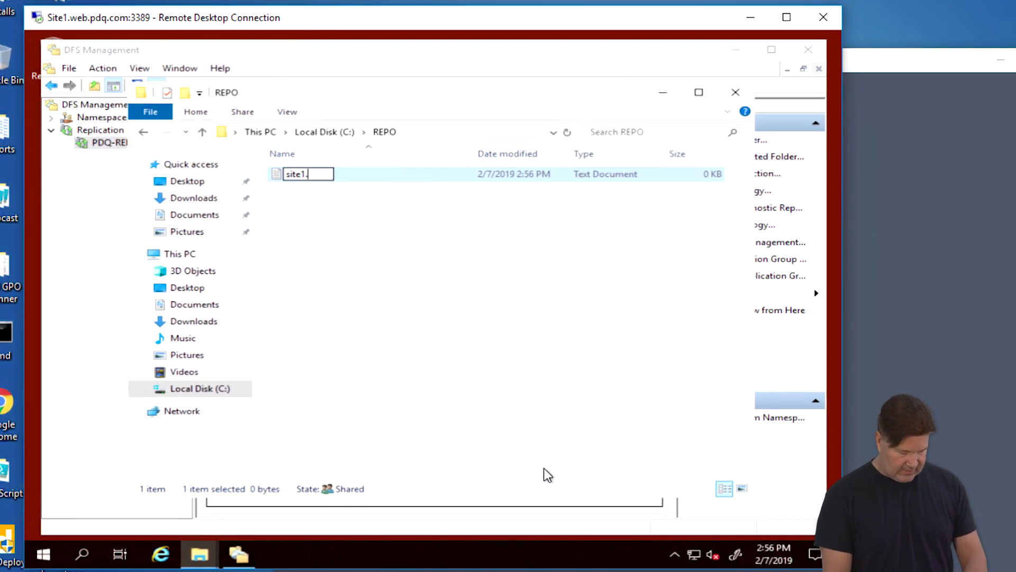
type("txt")
key("Return")
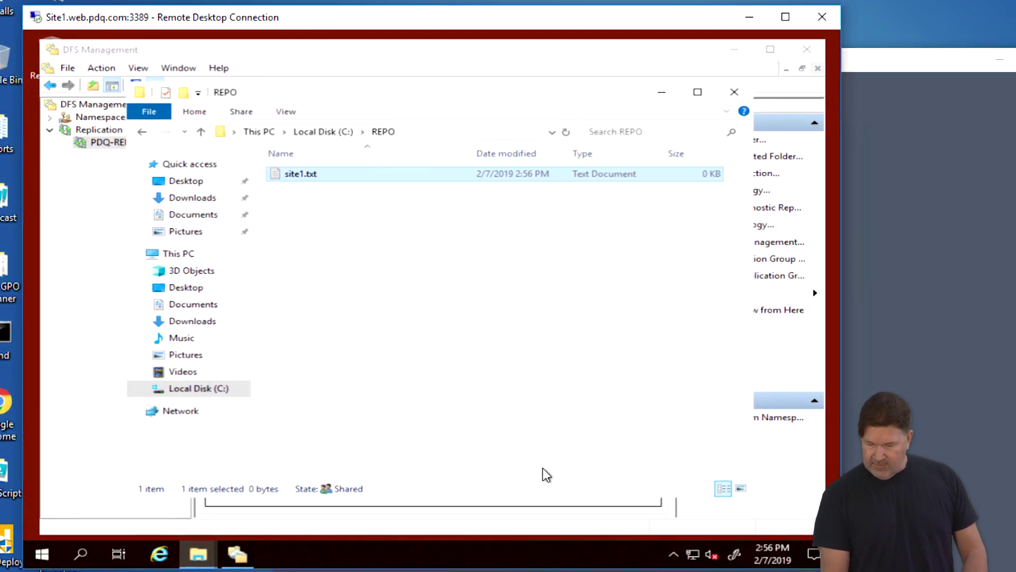
left_click(902, 356)
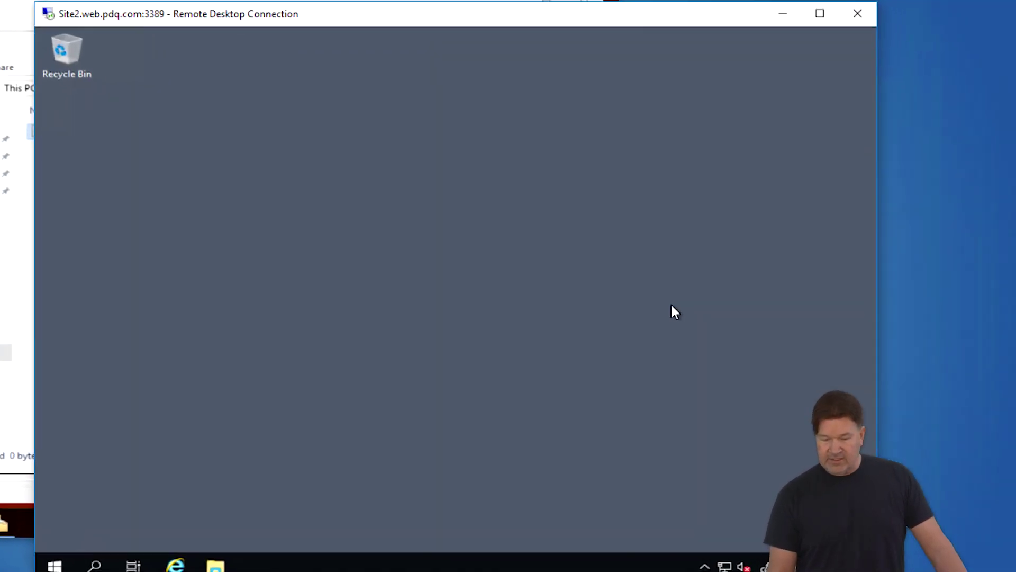
- On SITE2, edit C:\REPO\site1.txt to read 'edit site2' and save it
left_click(196, 564)
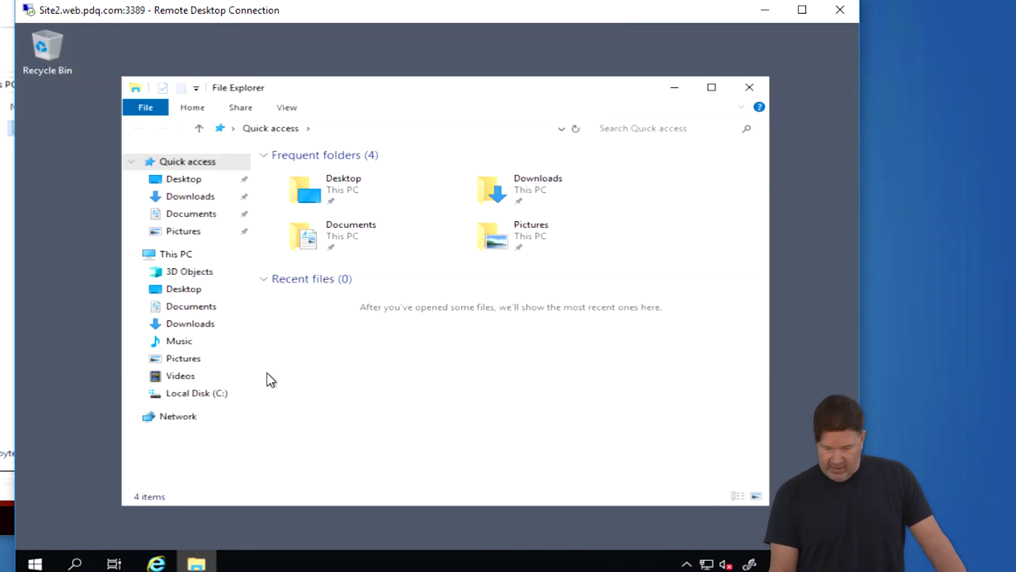
left_click(191, 393)
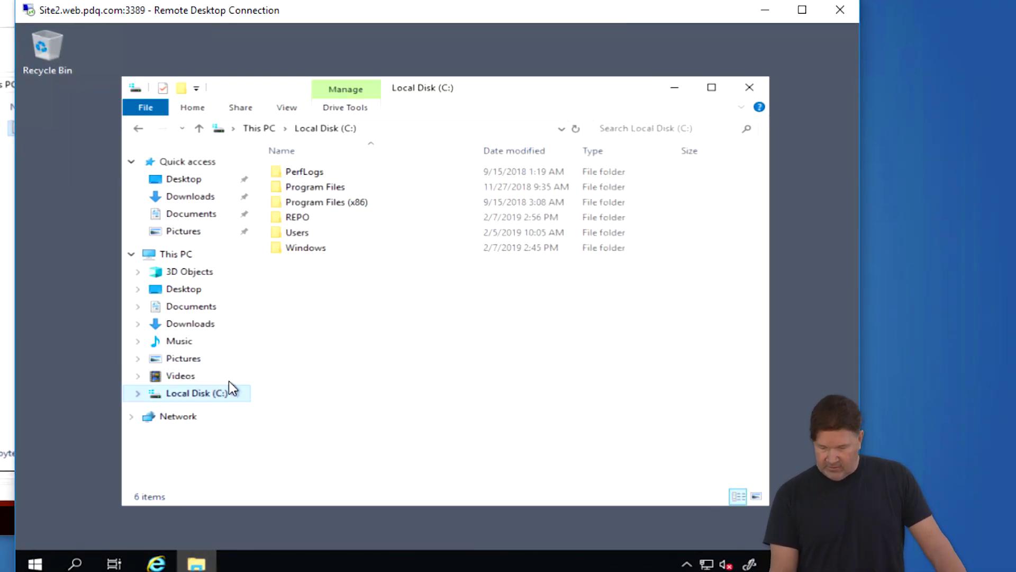
double_click(299, 218)
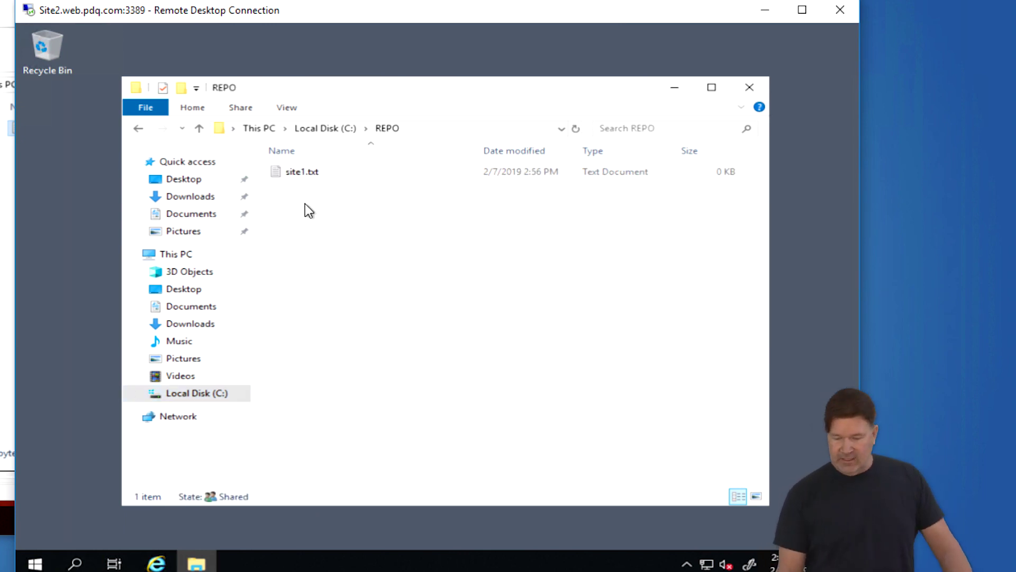
double_click(300, 172)
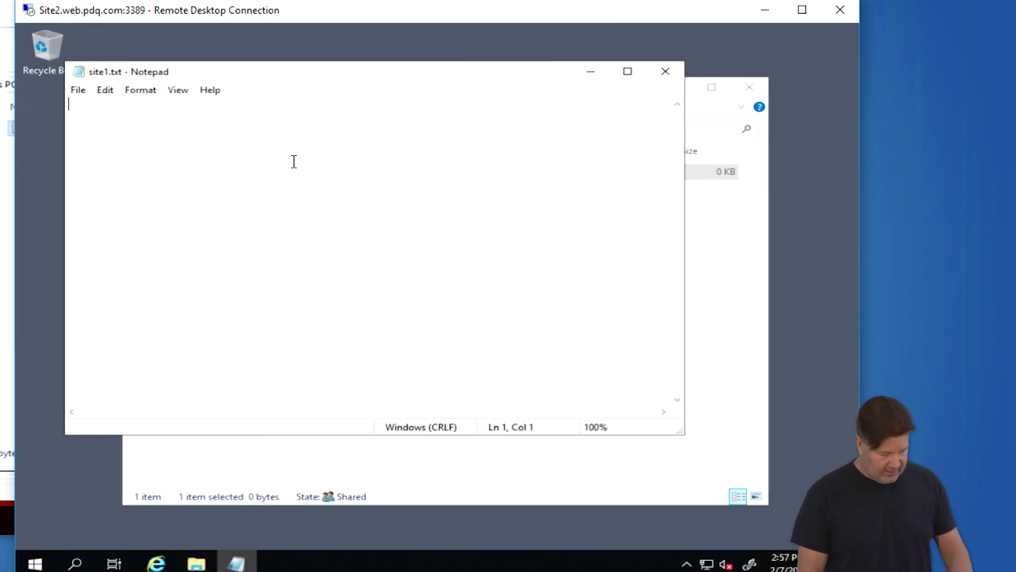
left_click(78, 89)
left_click(100, 137)
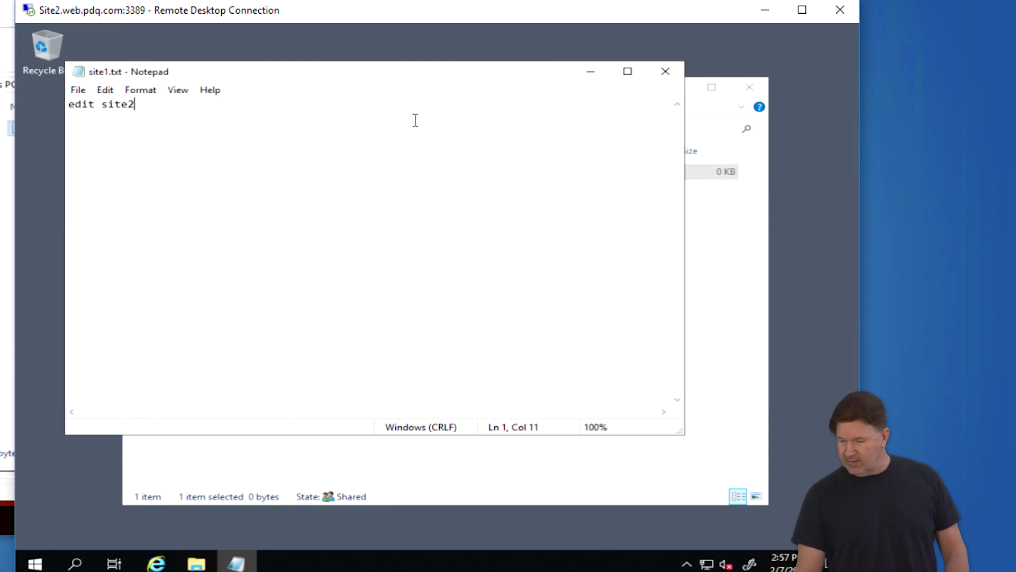
left_click(665, 72)
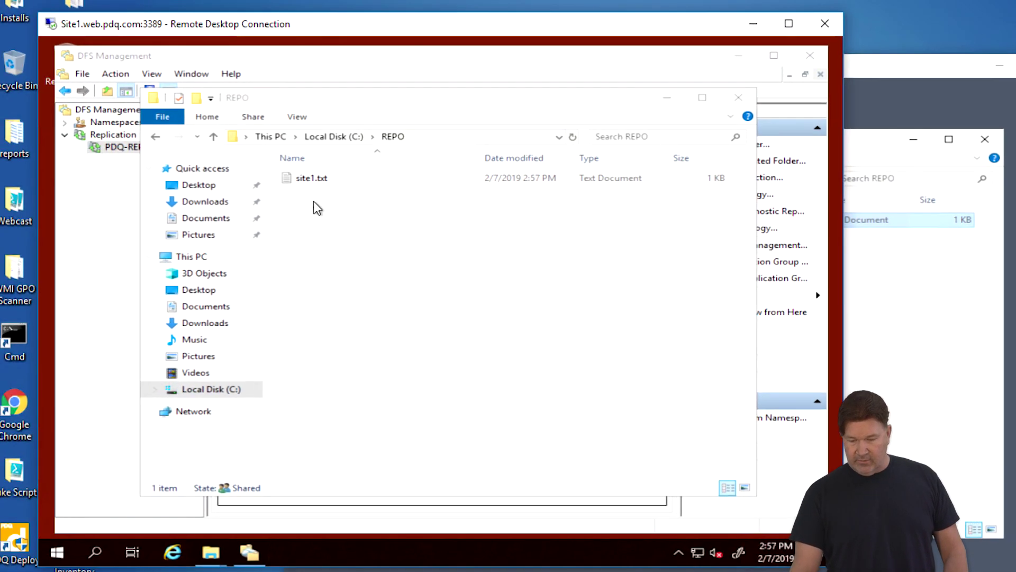
- Open SITE1's copy of site1.txt to confirm the replicated edit, then close the windows
double_click(313, 180)
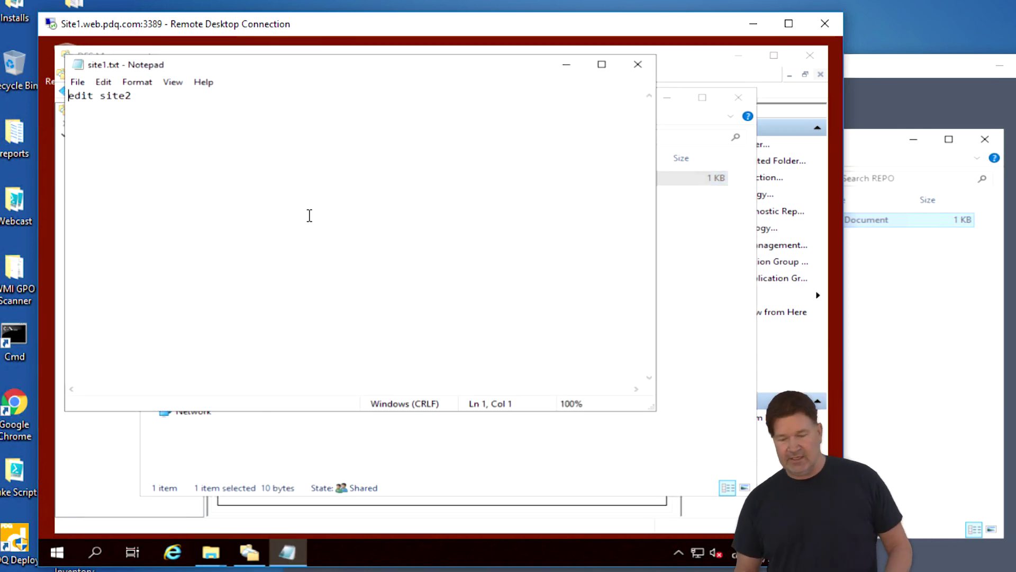
left_click(641, 70)
left_click(966, 306)
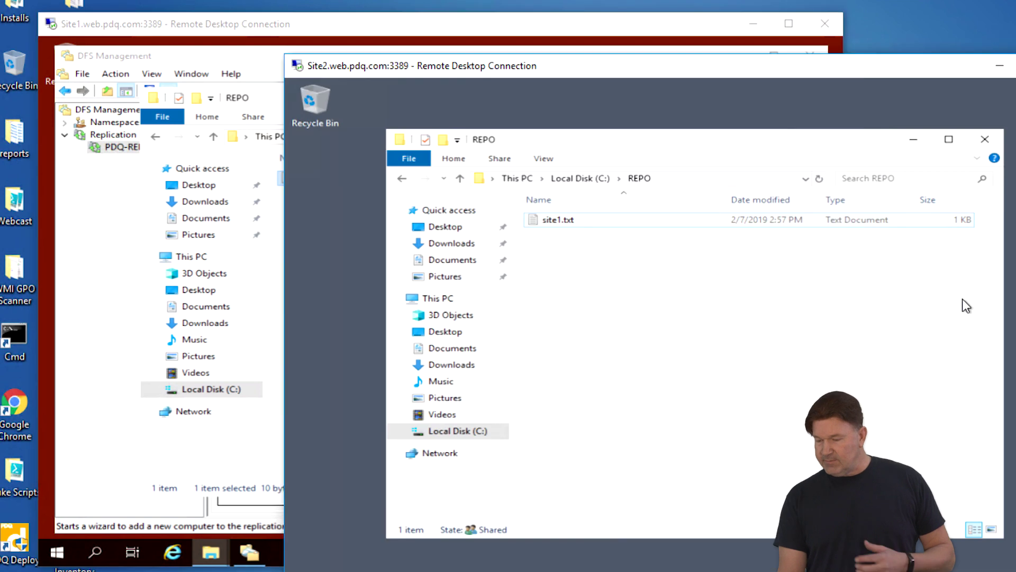
left_click(984, 140)
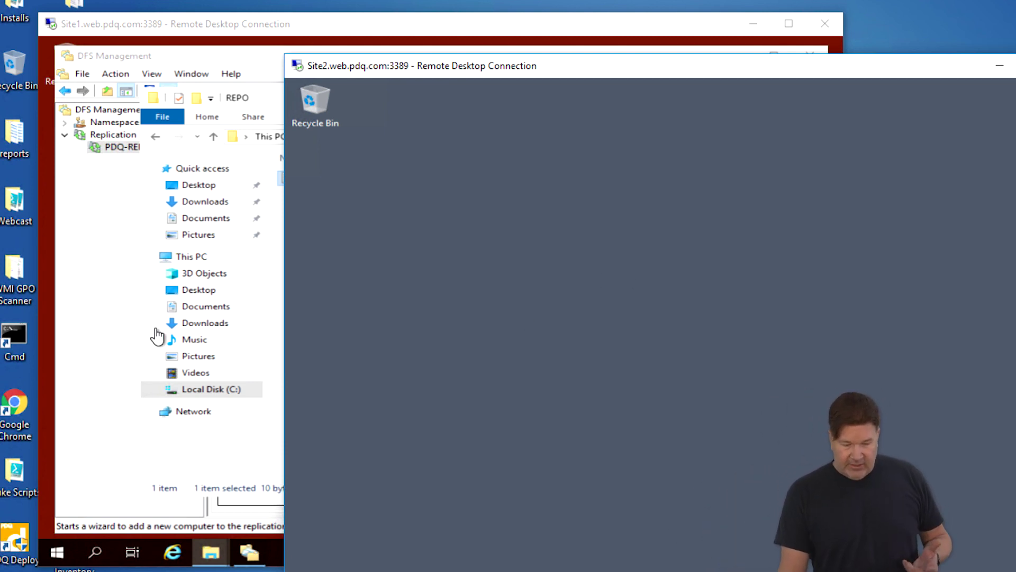
- Return to the SITE1 session showing DFS Management with the published REPO folder
left_click(125, 151)
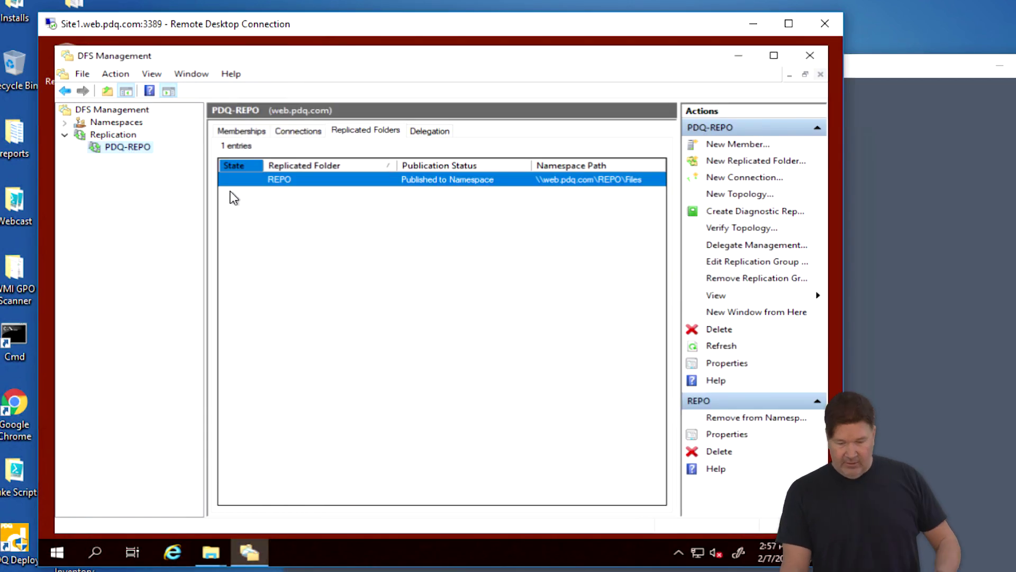
- Review REPO's SITE1 and SITE2 memberships and show the \\web.pdq.com\REPO namespace
left_click(241, 131)
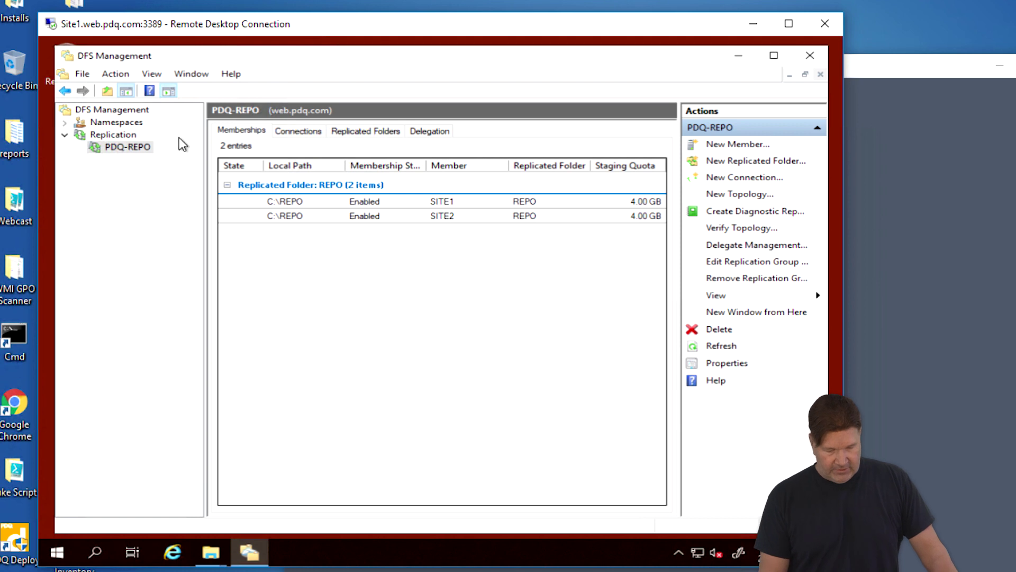
left_click(123, 124)
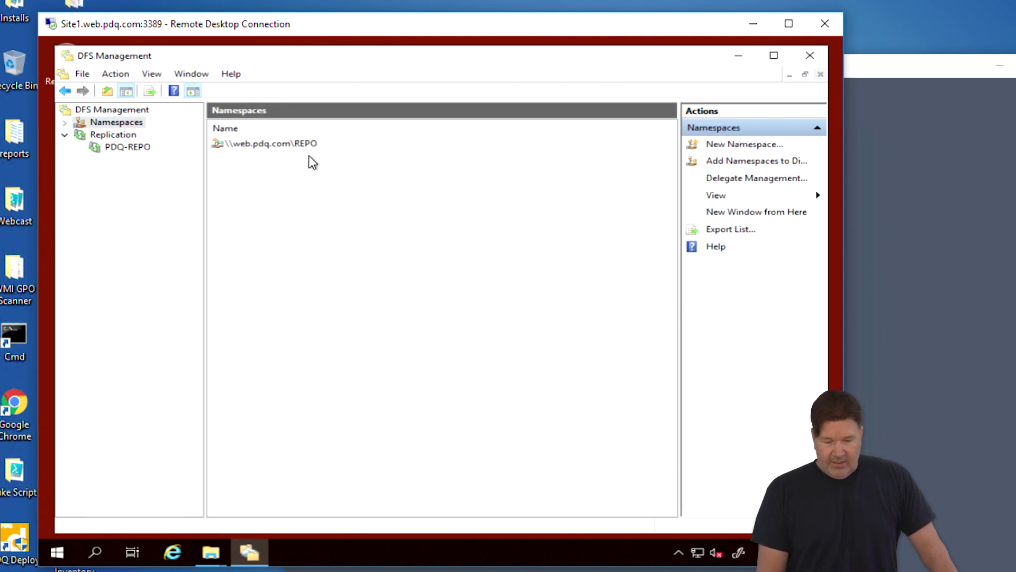
left_click(210, 553)
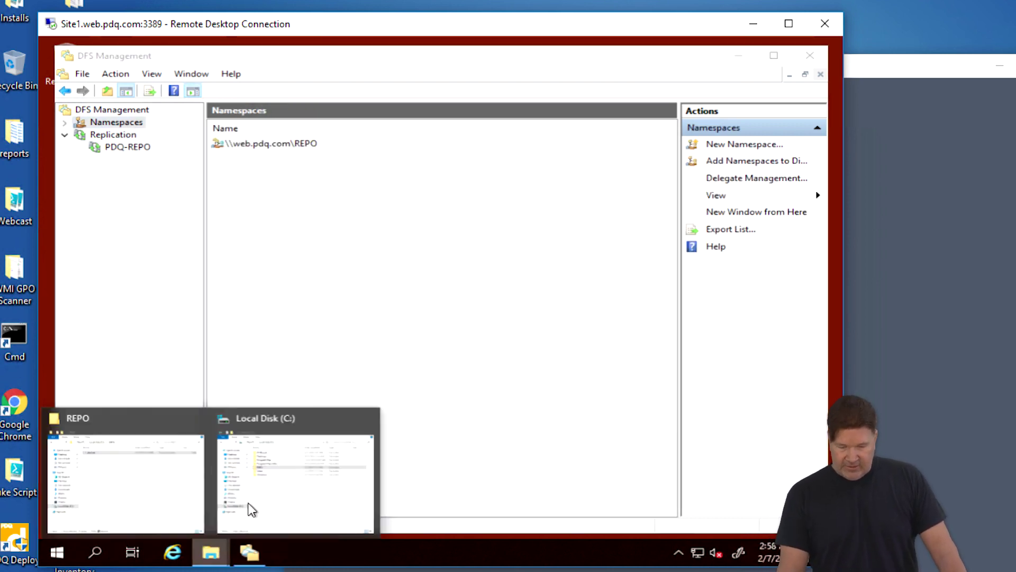
left_click(290, 443)
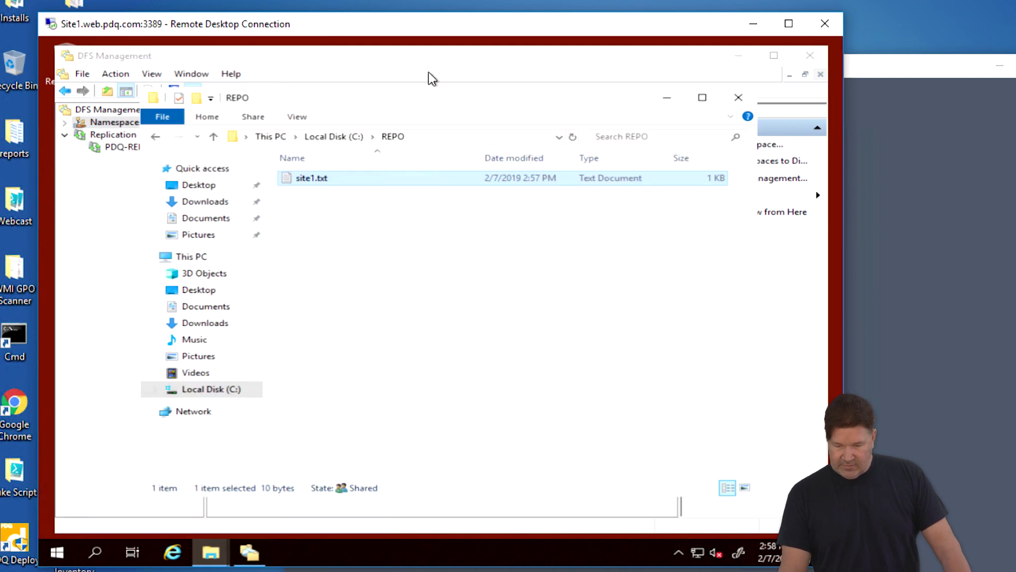
left_click(434, 59)
- Move the management console aside and minimize it to uncover the REPO folder window
left_click_drag(460, 103, 424, 40)
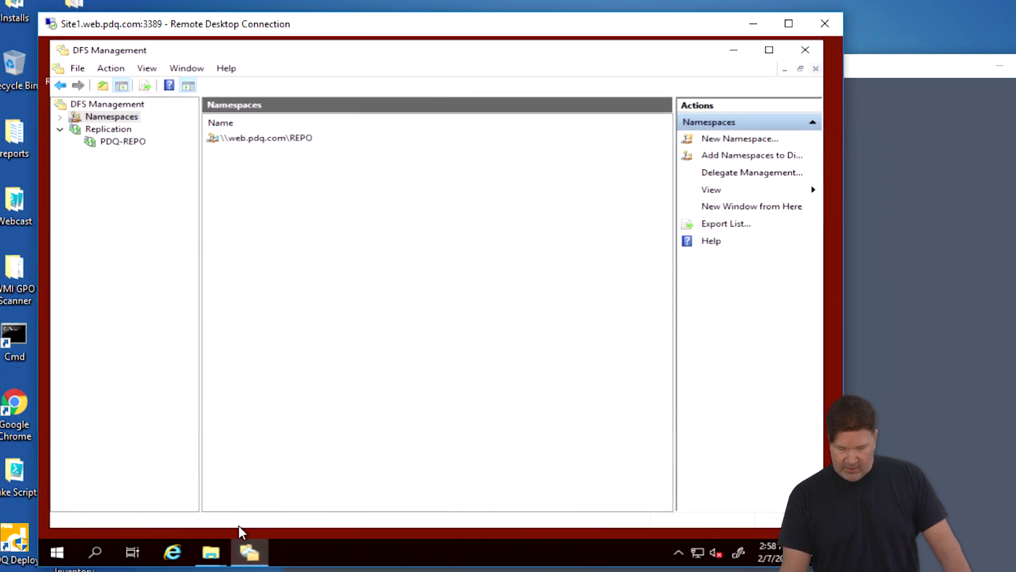
mouse_move(213, 546)
left_click(183, 498)
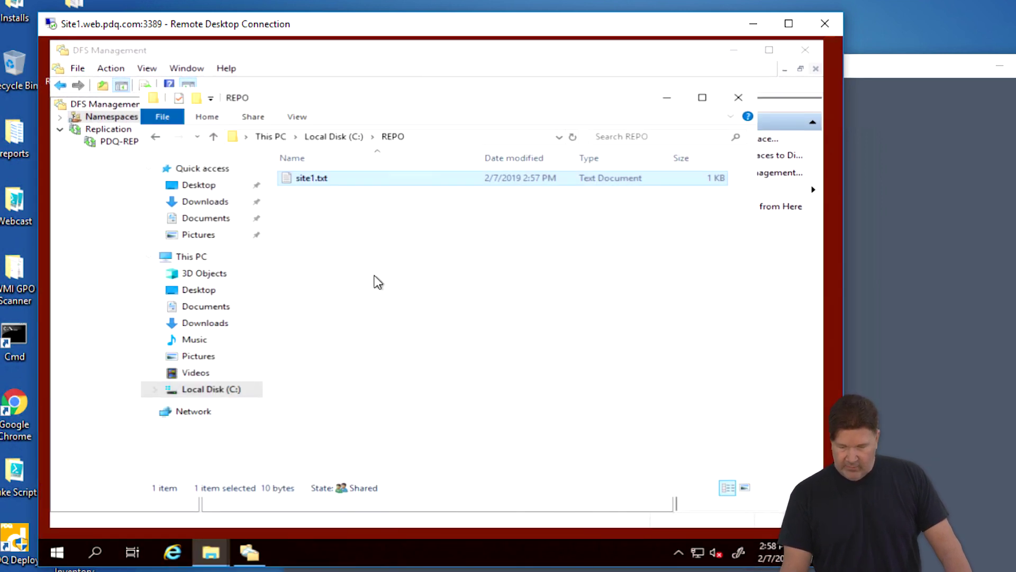
mouse_move(433, 68)
left_mouse_down()
mouse_move(442, 102)
mouse_move(440, 71)
left_mouse_up()
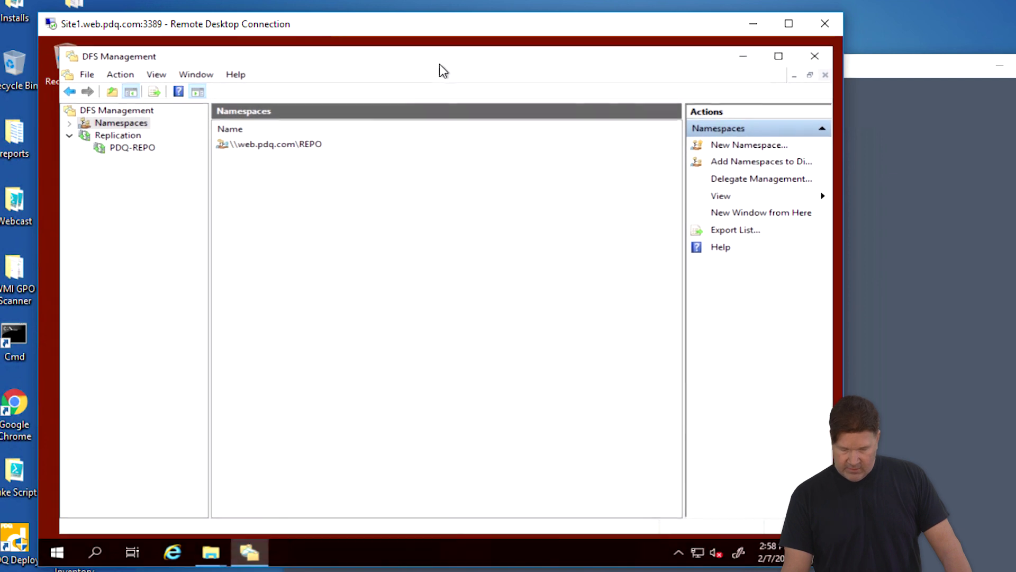
left_click(250, 552)
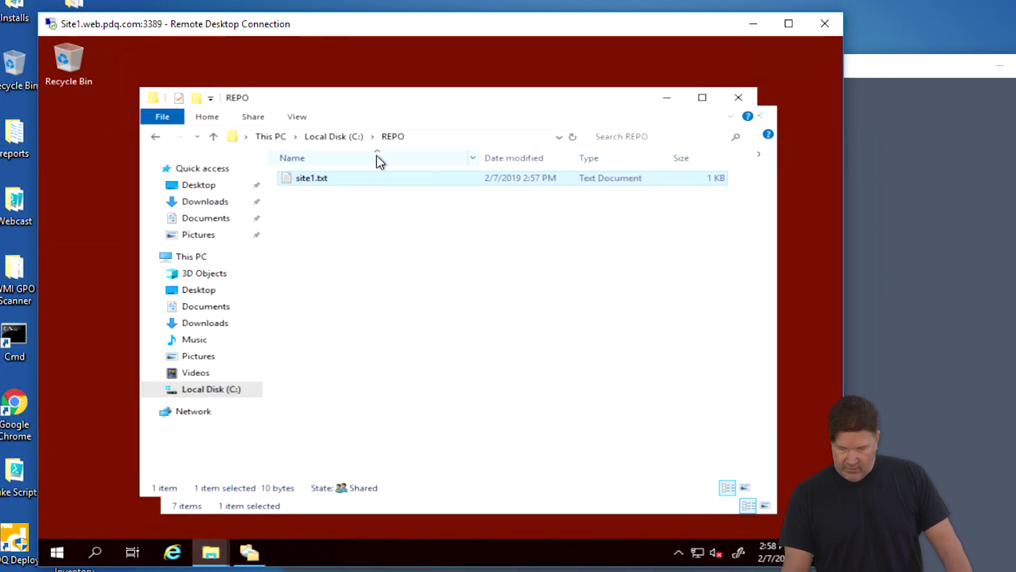
- Close the REPO and Local Disk (C:) windows and restore DFS Management
left_click(427, 137)
left_click_drag(408, 98, 435, 181)
left_click(765, 180)
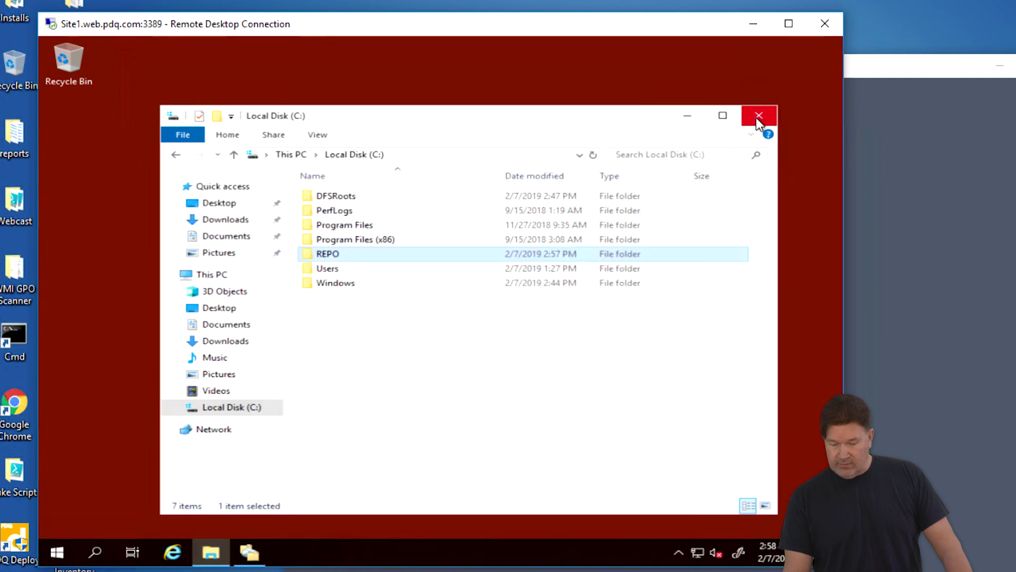
left_click(759, 115)
left_click(250, 553)
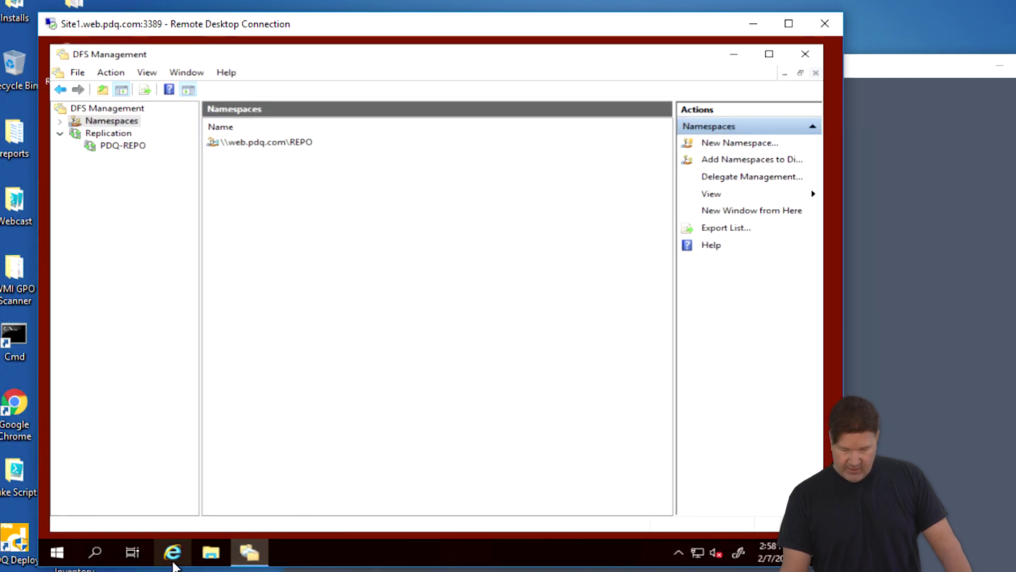
- Browse File Explorer to the \\web.pdq.com\REPO namespace
left_click(210, 552)
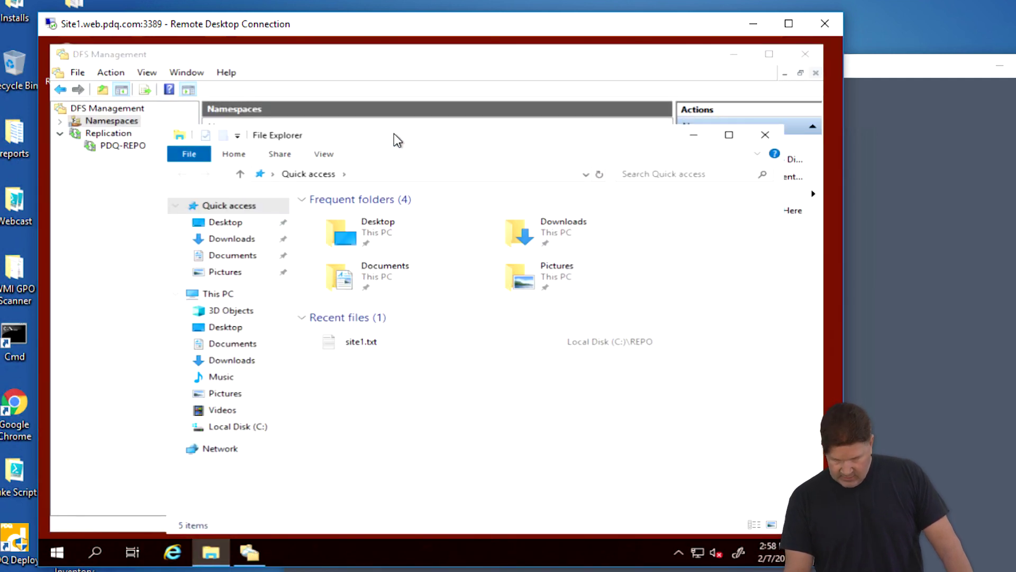
left_click_drag(394, 134, 389, 165)
left_click(372, 206)
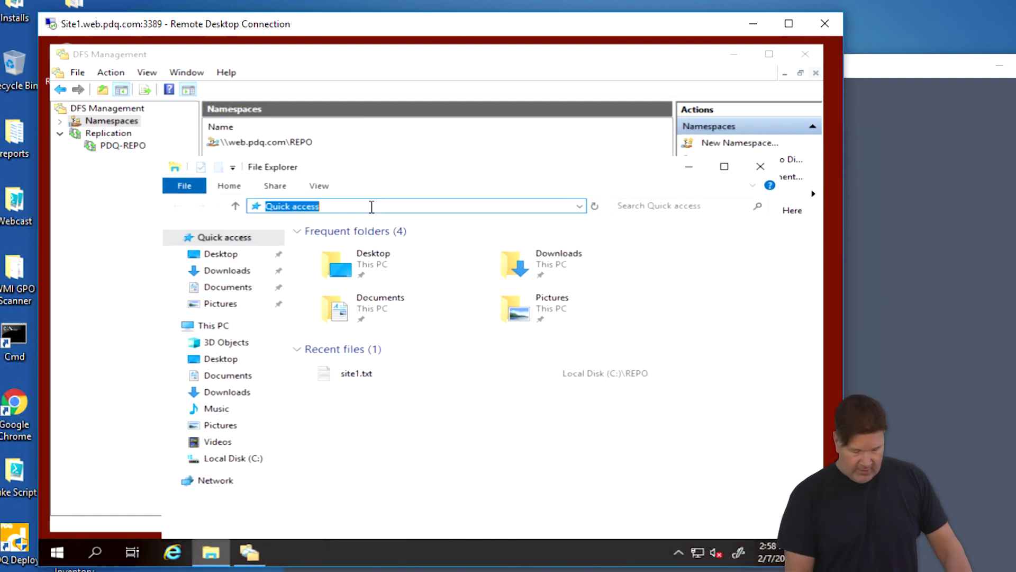
type("\\\\")
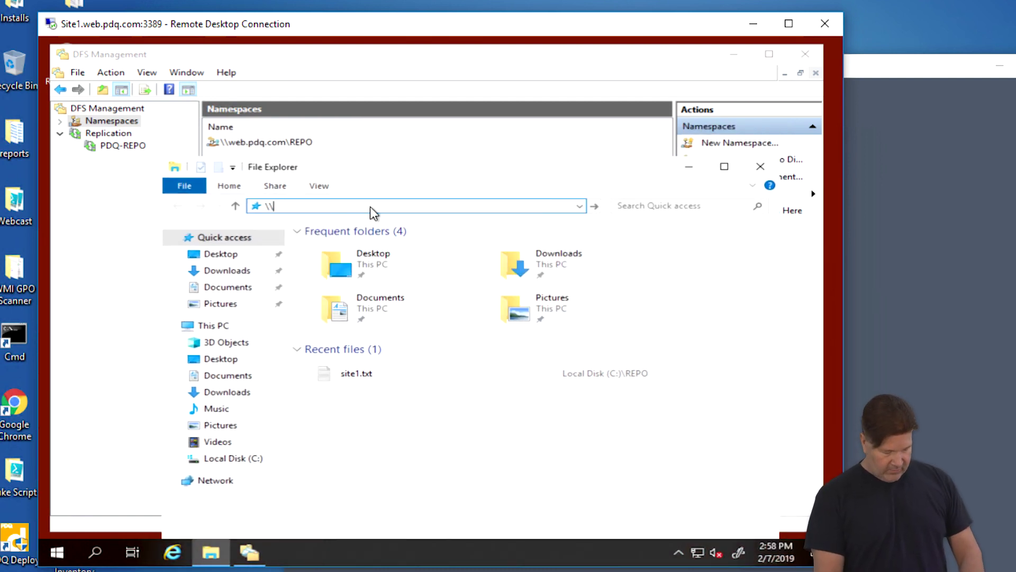
type("web.pdq")
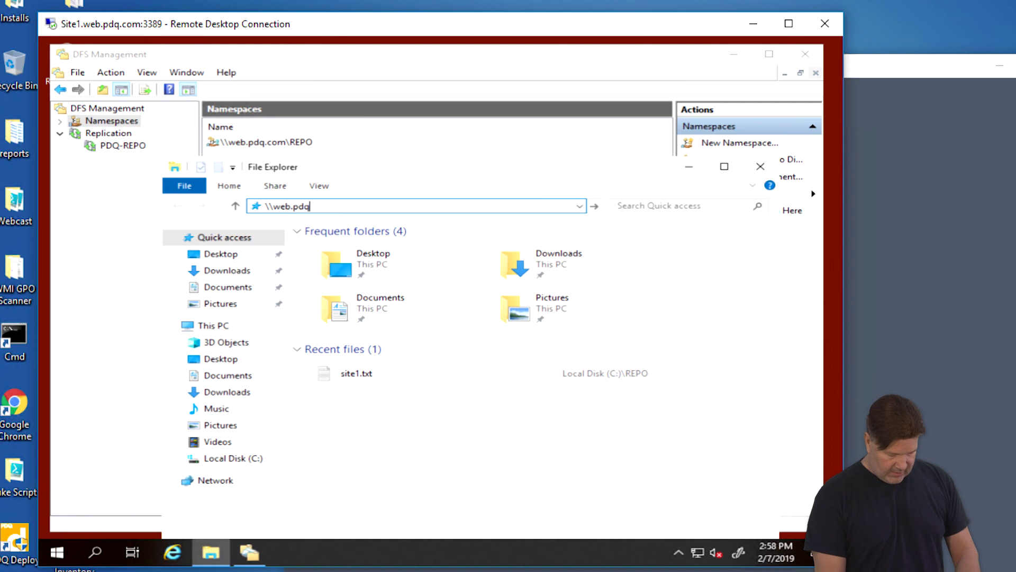
type(".com")
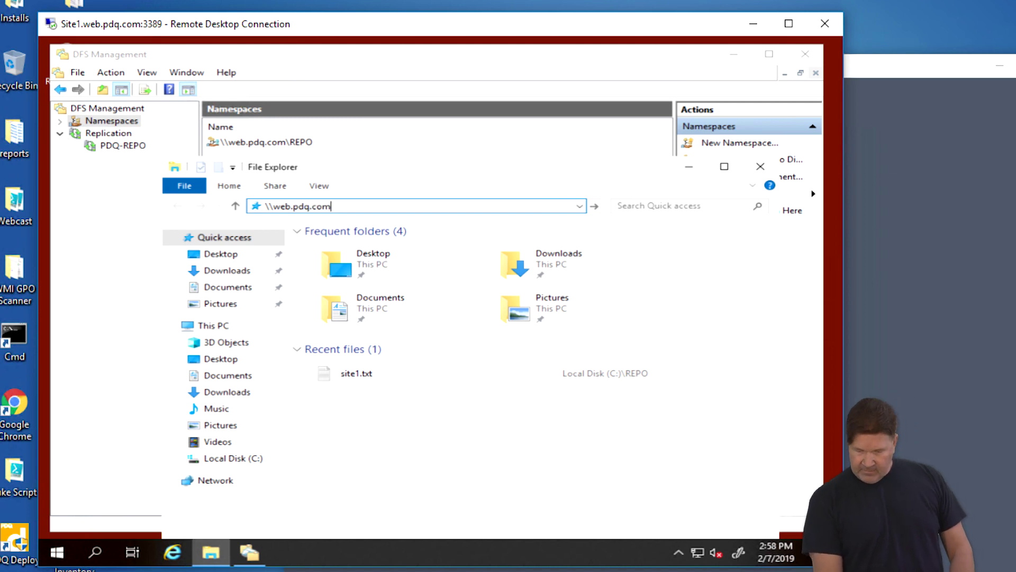
type("\\REP")
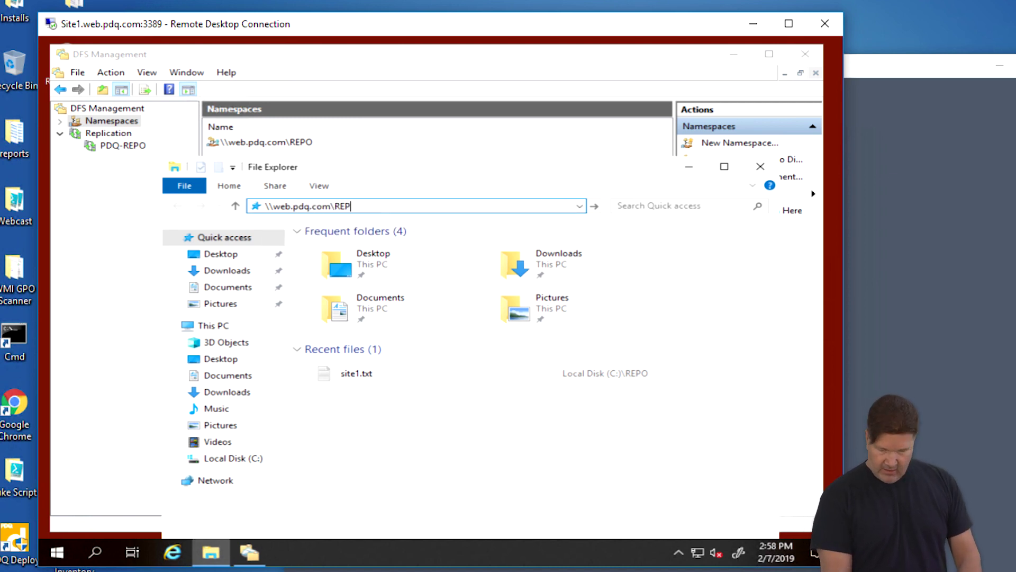
type("O")
key("Return")
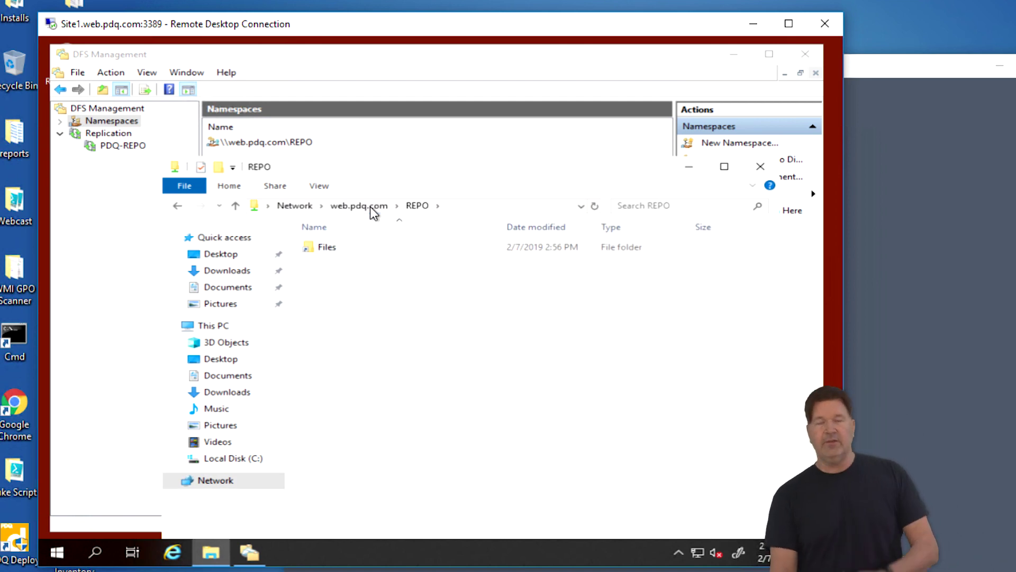
- Open Files and check that site1.txt reads "edit site2", then close it
double_click(317, 252)
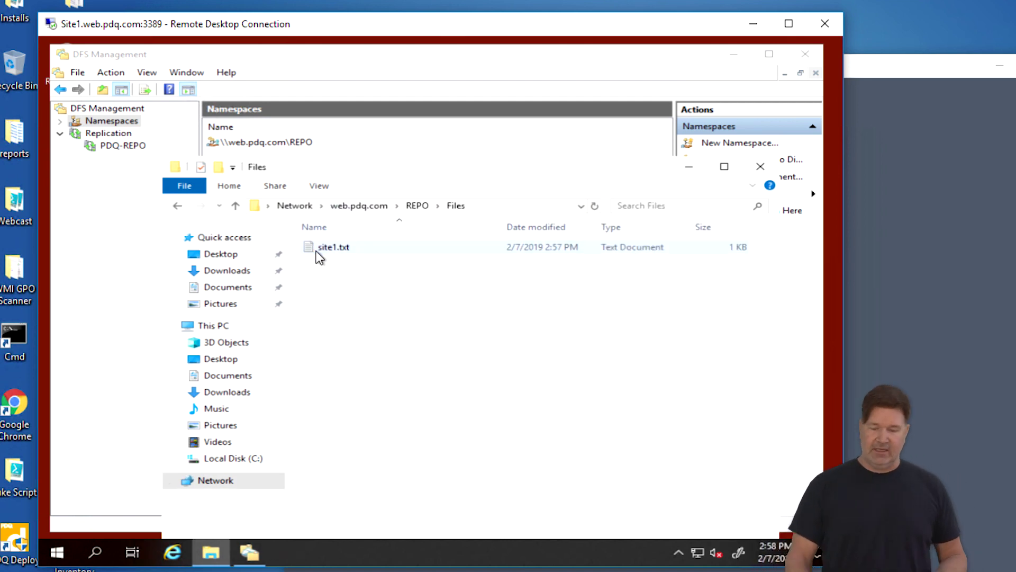
double_click(326, 245)
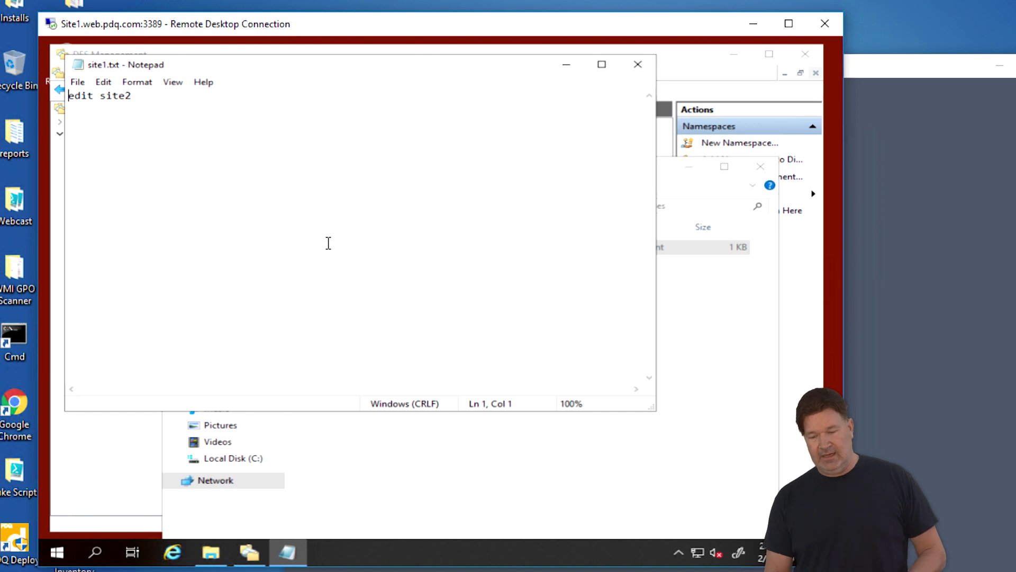
left_click(638, 65)
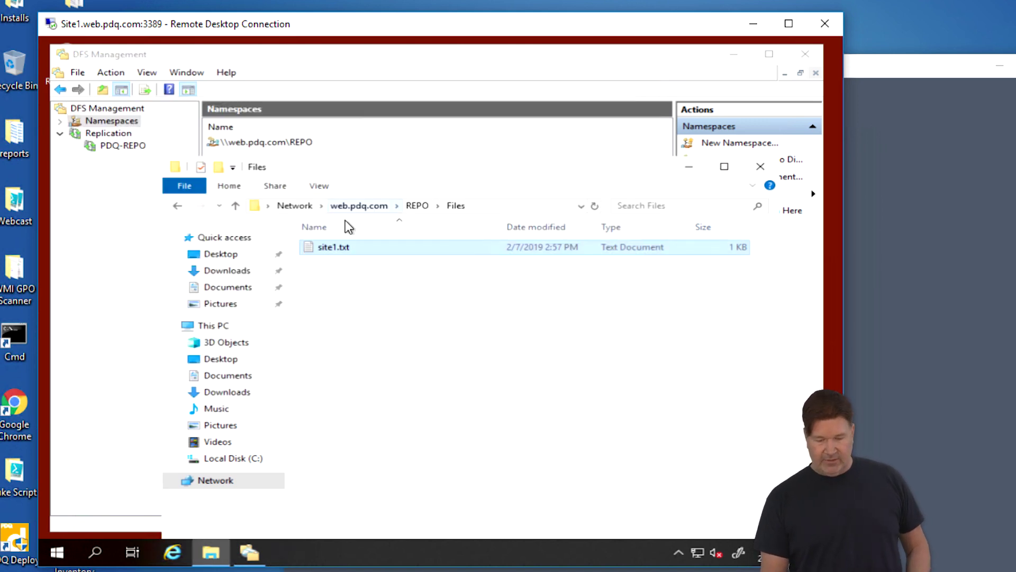
left_click(502, 206)
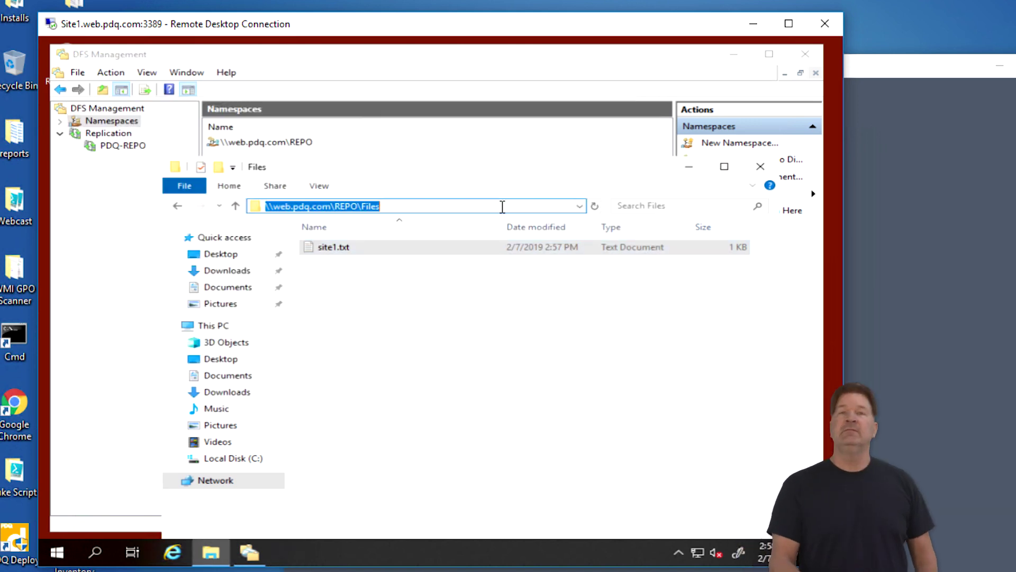